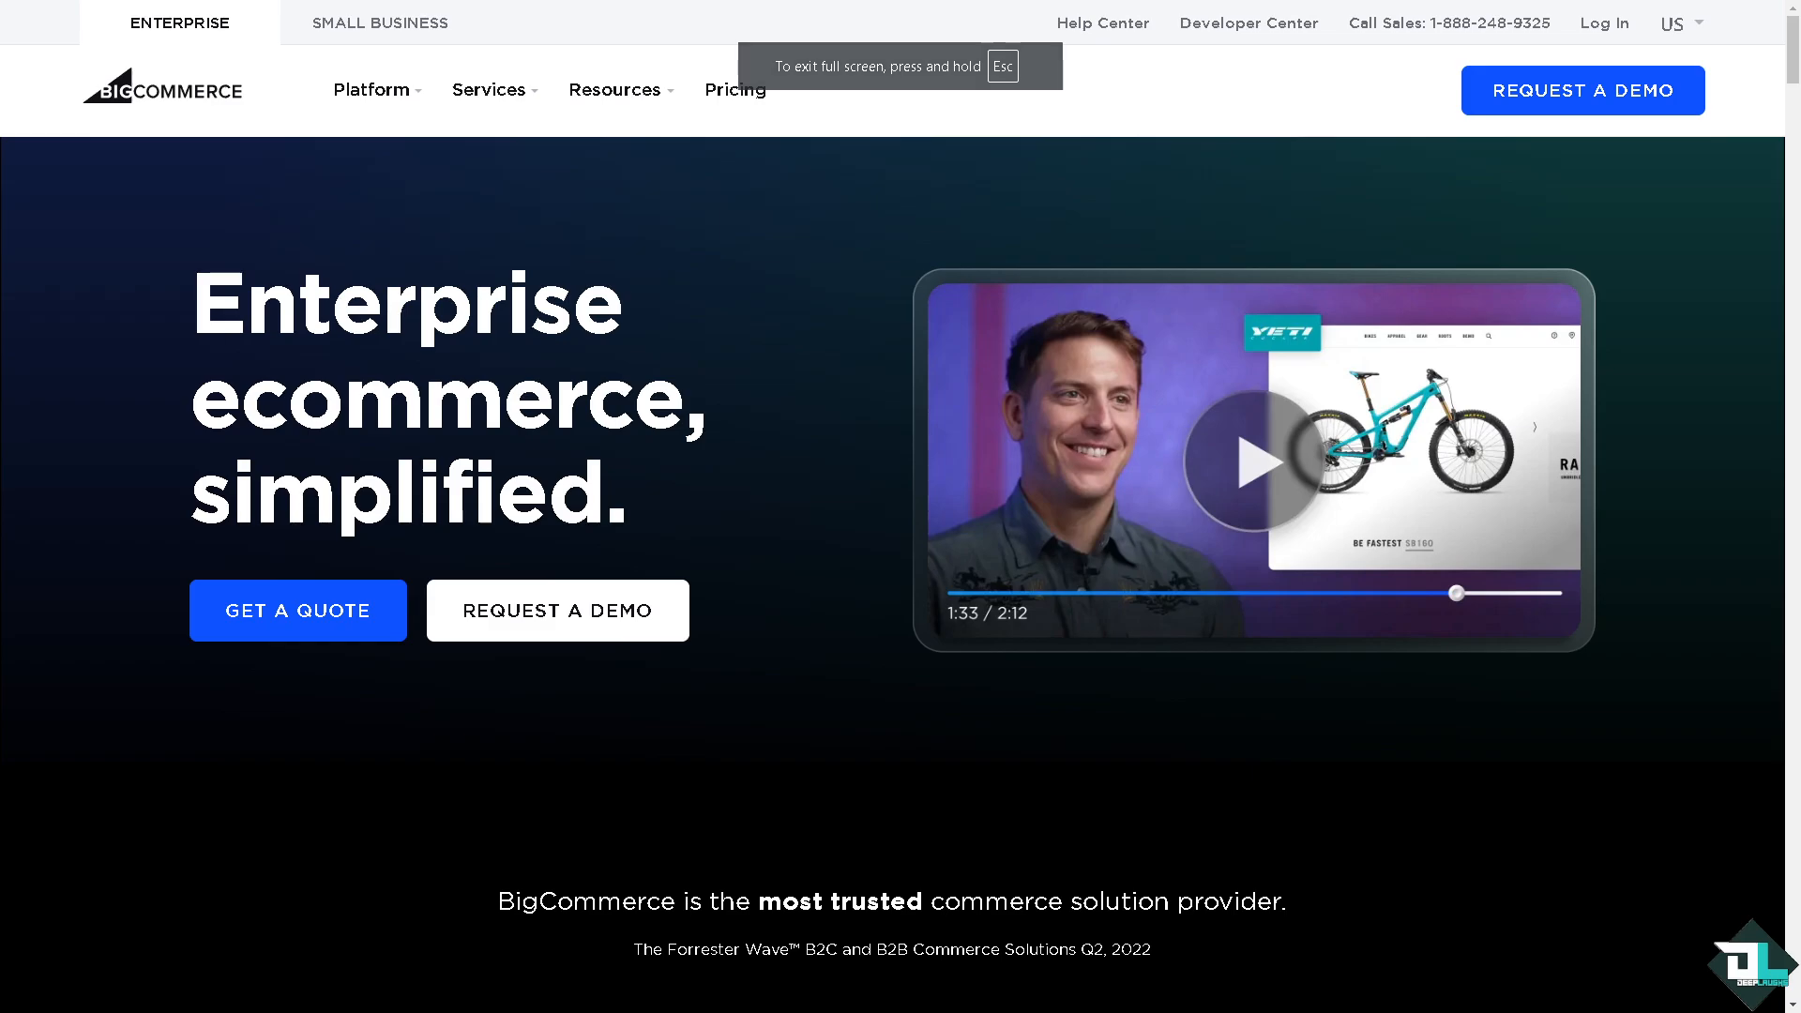
Open the BigCommerce store login page and go on to signing up for an account
{"action": "left_click", "coordinate": [1594, 25]}
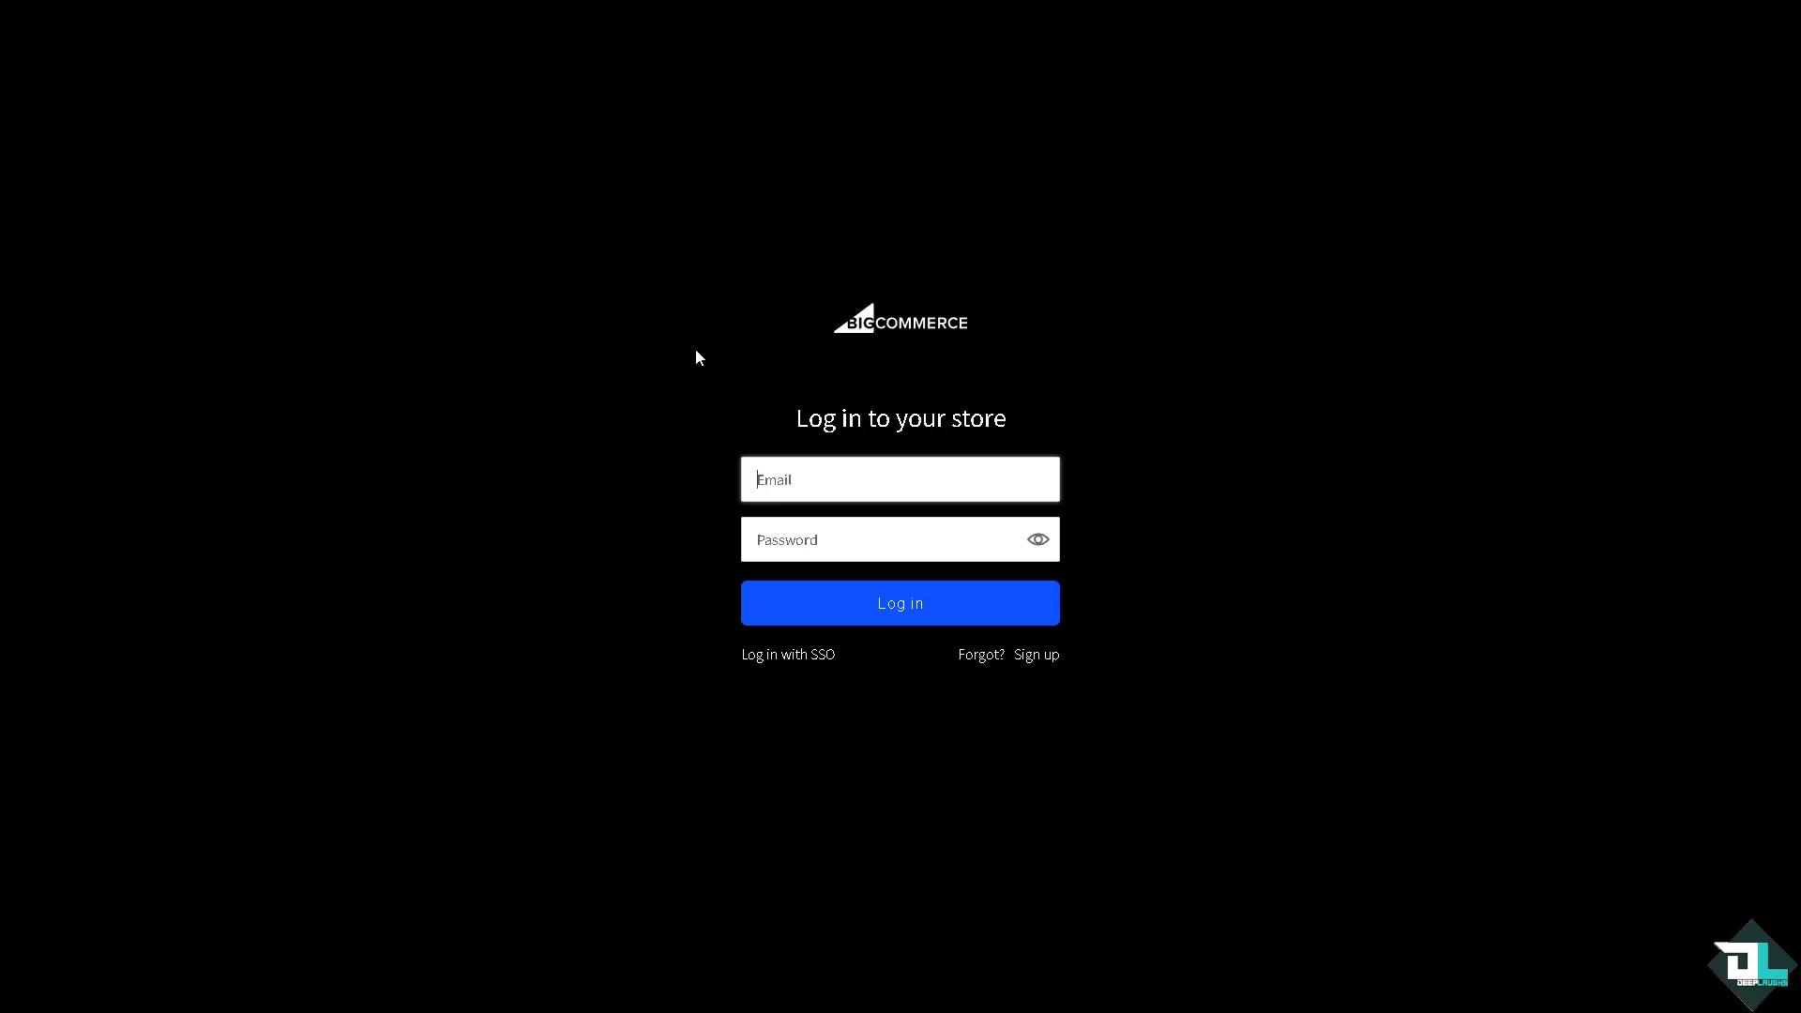
{"action": "left_click", "coordinate": [1045, 657]}
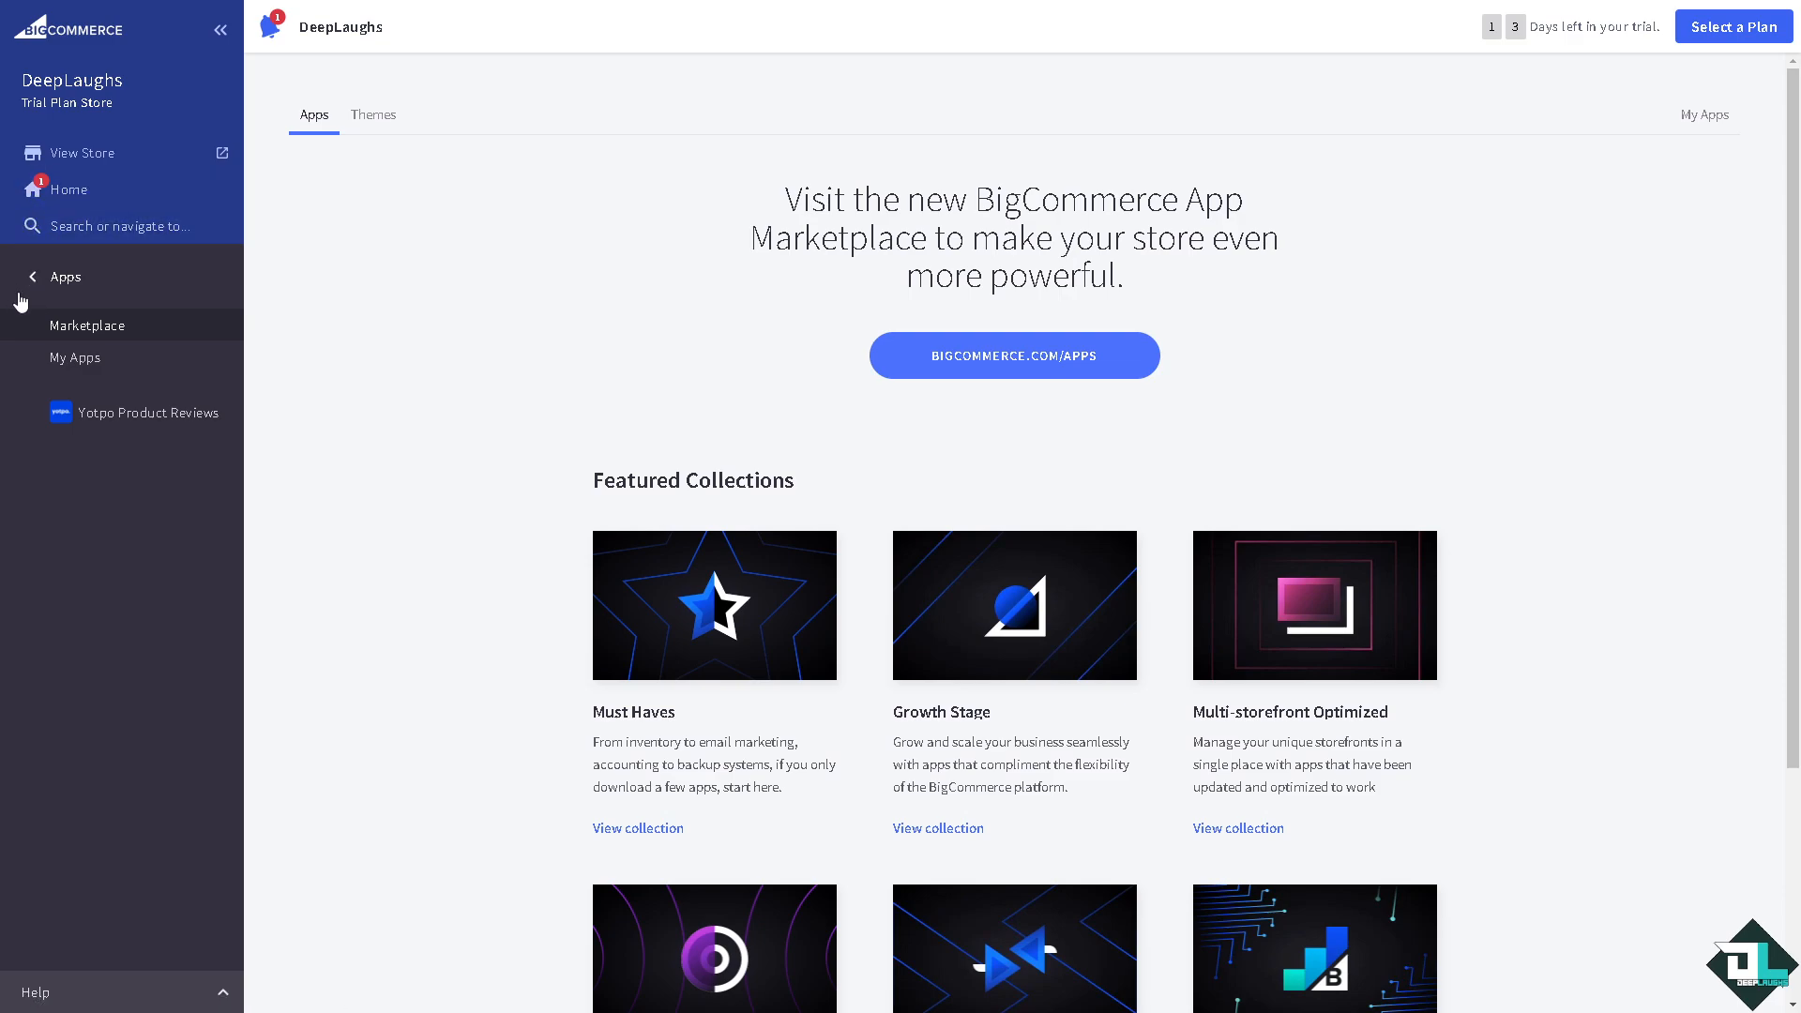
Open the logo settings of the storefront in the store's control panel
{"action": "left_click", "coordinate": [32, 278]}
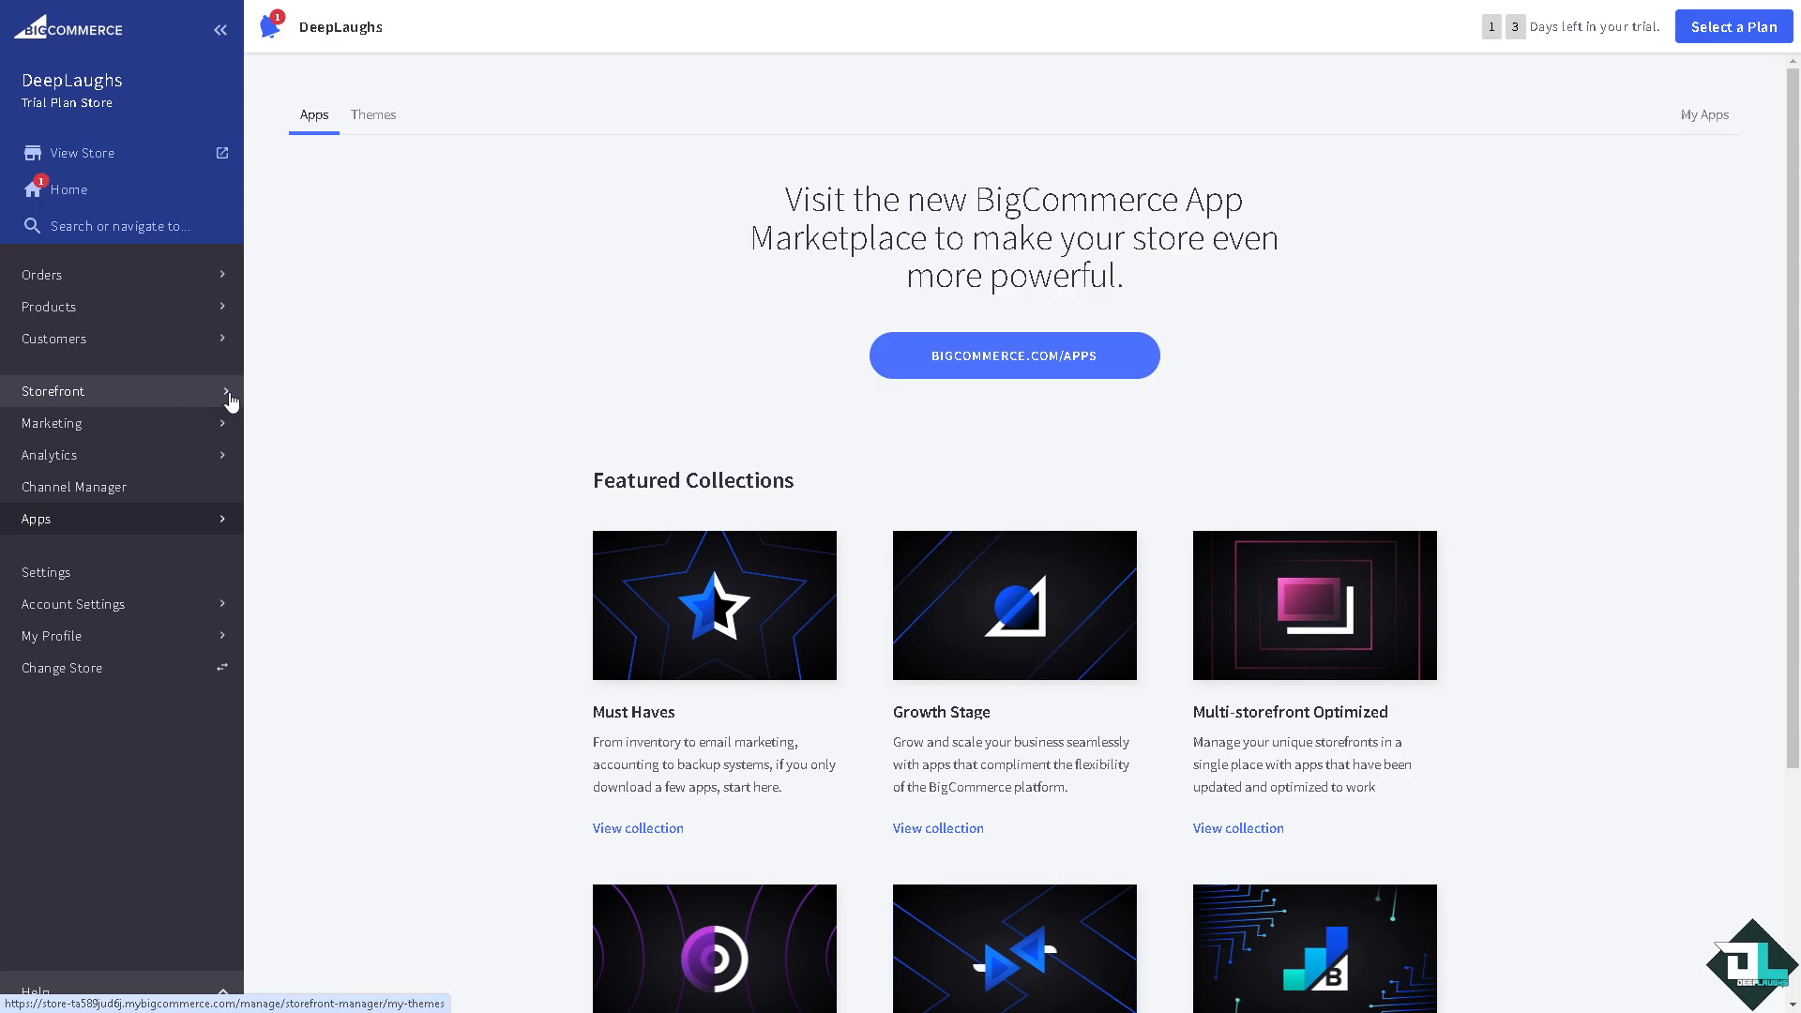
{"action": "left_click", "coordinate": [228, 399]}
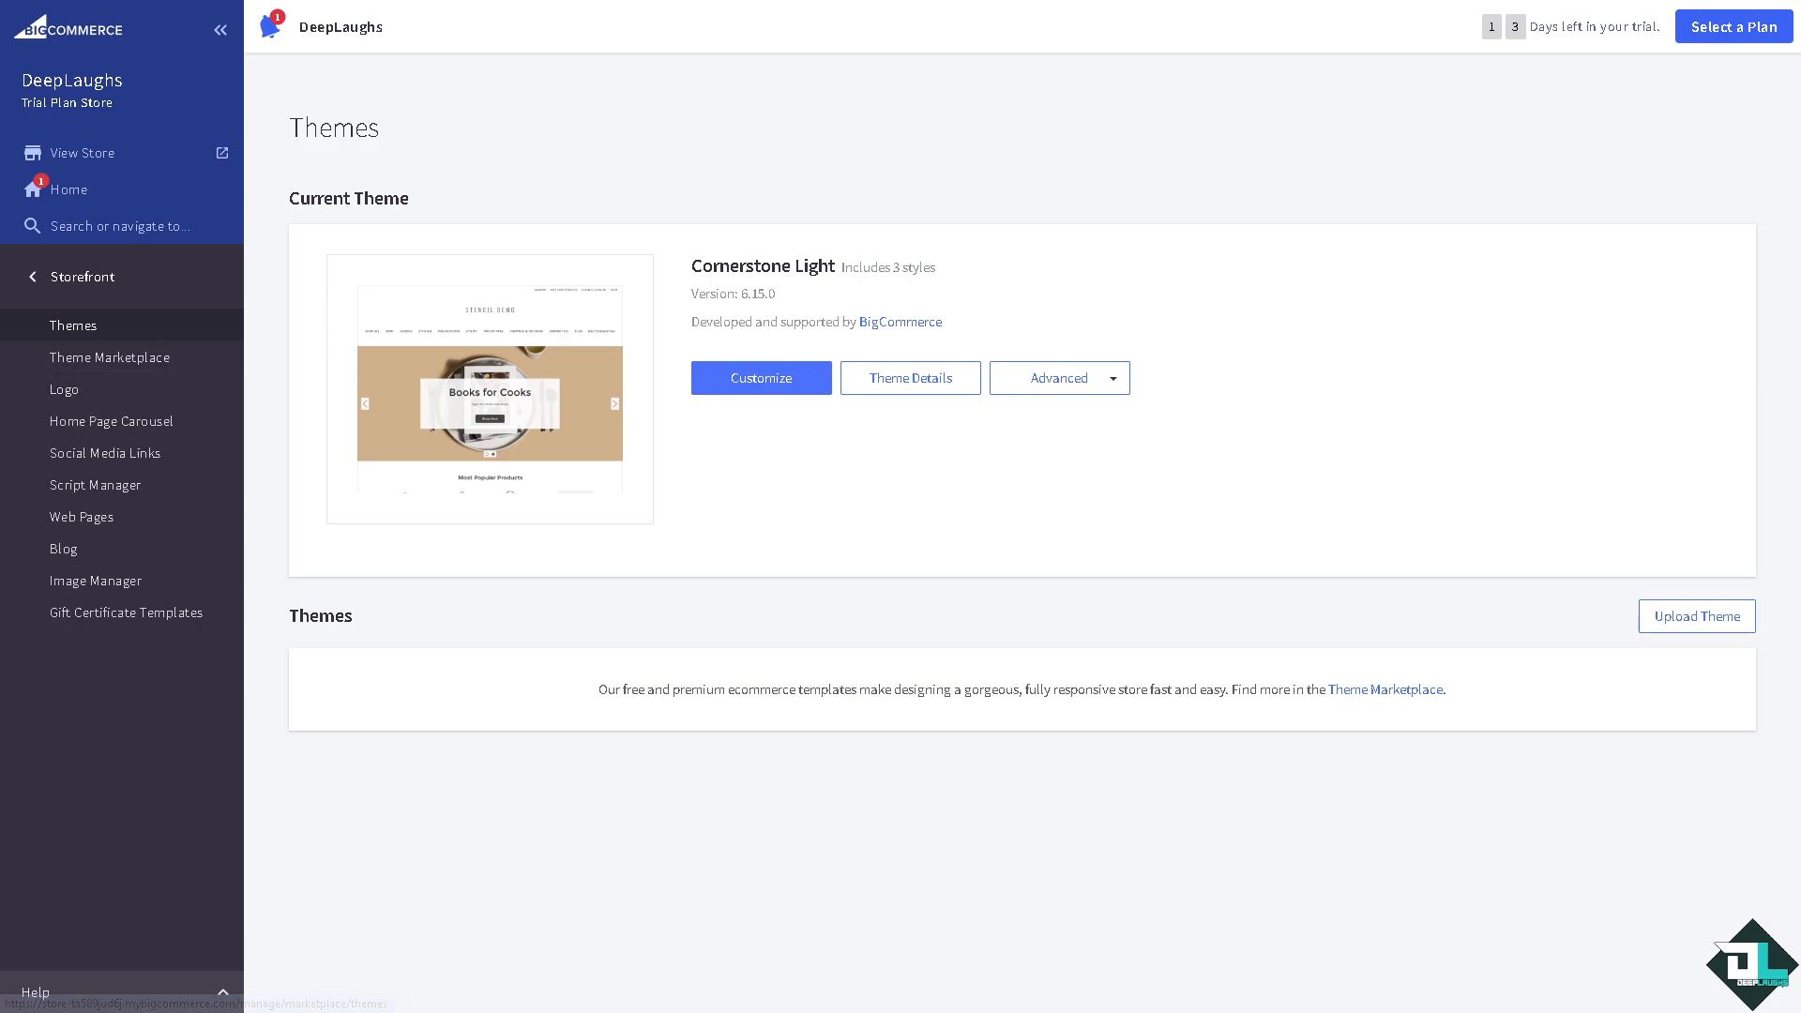
{"action": "left_click", "coordinate": [75, 398]}
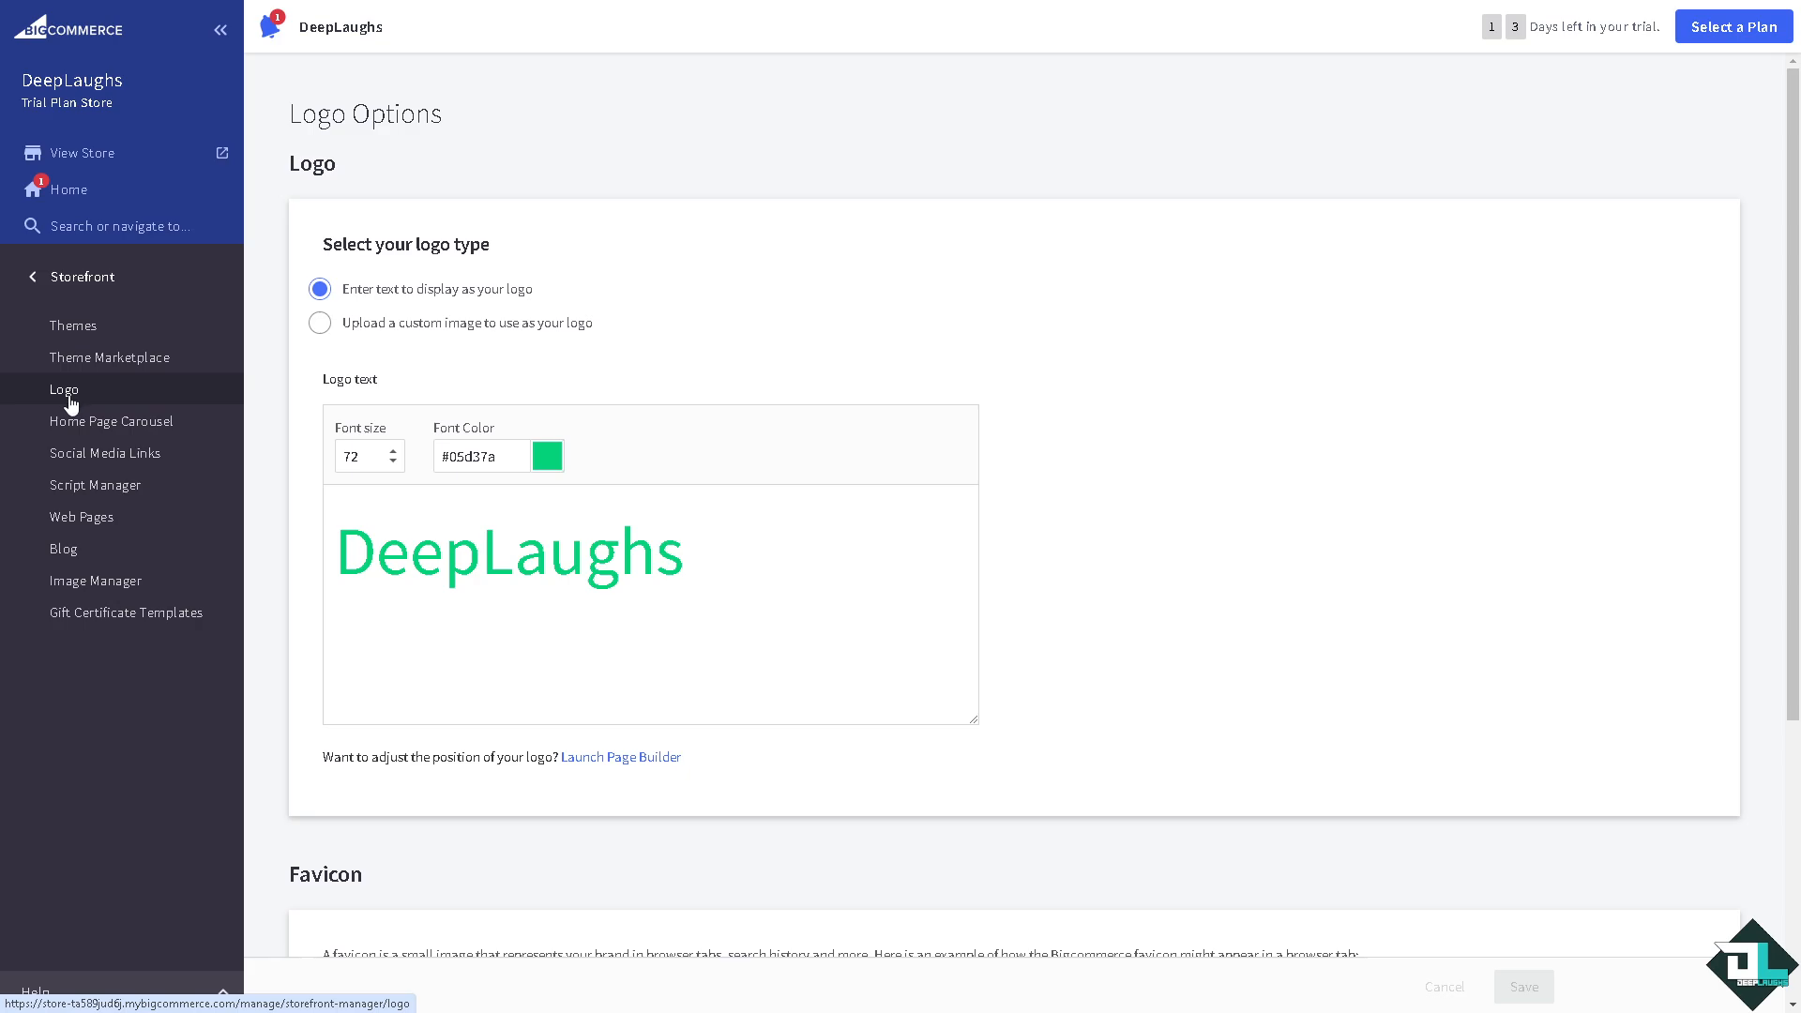
Examine the Favicon section's description, example and preview, and check the store's icon in the browser tab
{"action": "scroll", "coordinate": [619, 376], "scroll_direction": "down", "scroll_amount": 1}
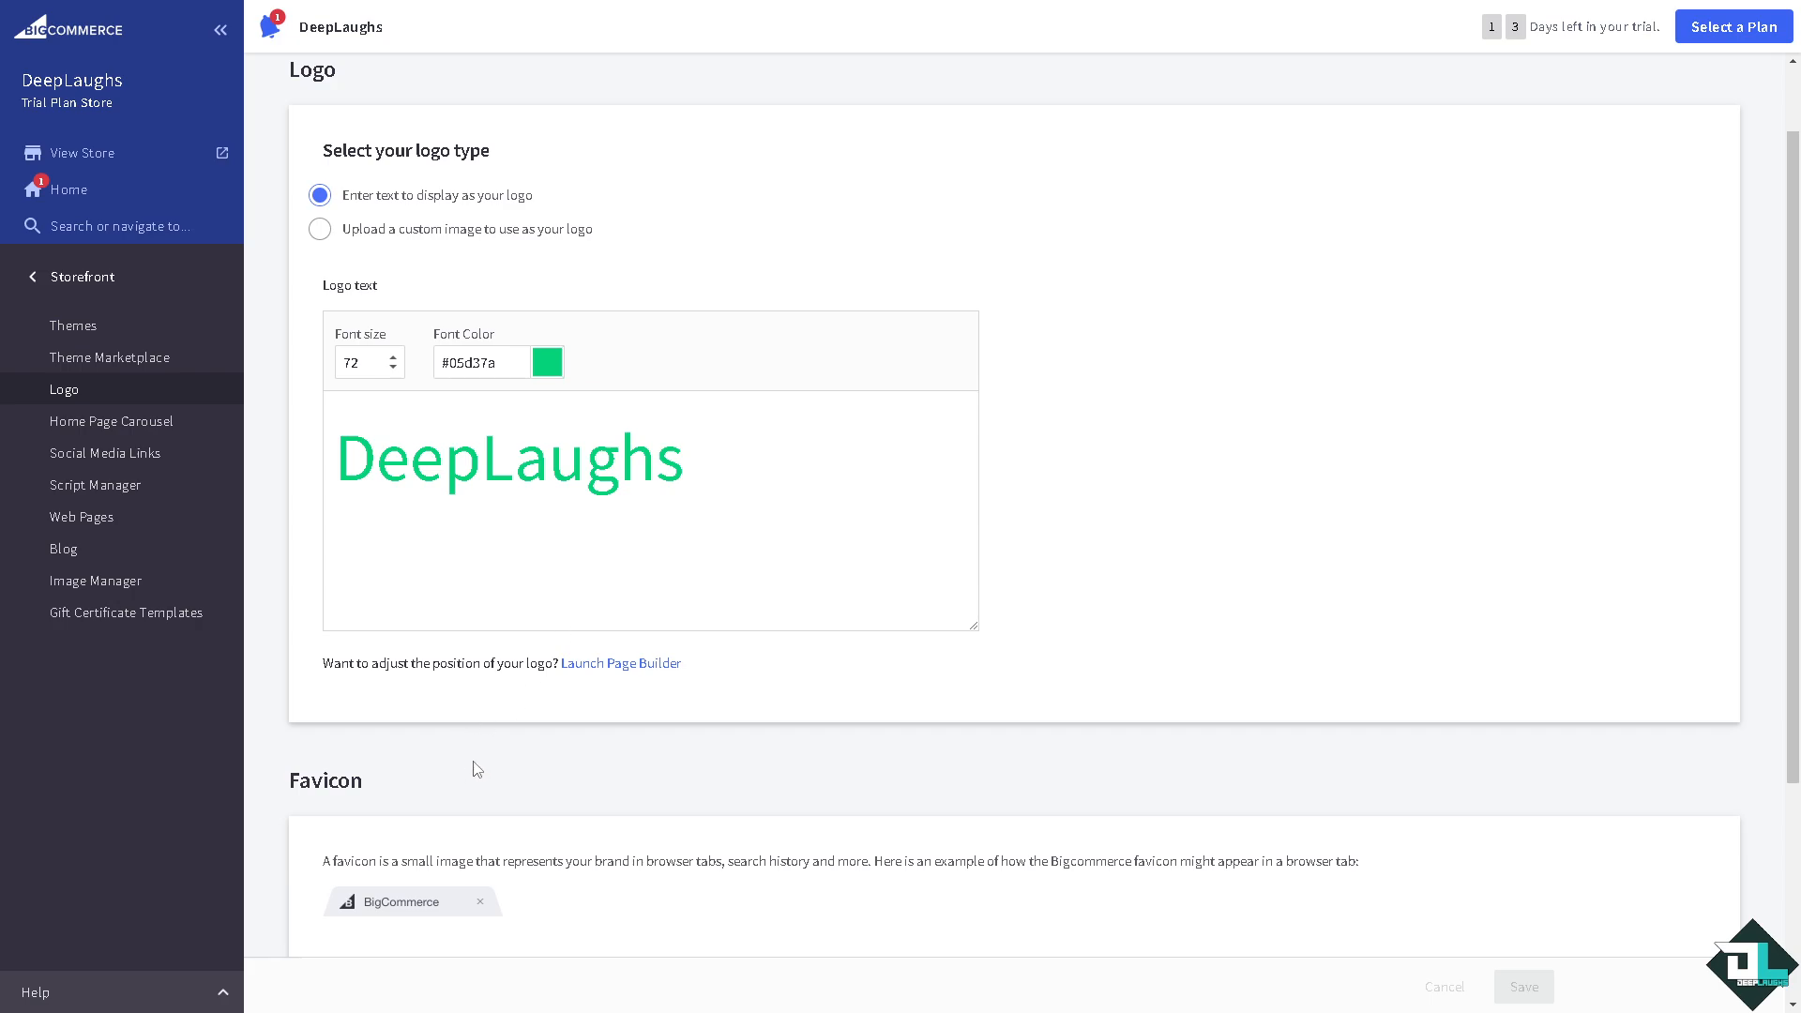
{"action": "scroll", "coordinate": [358, 881], "scroll_direction": "down", "scroll_amount": 1}
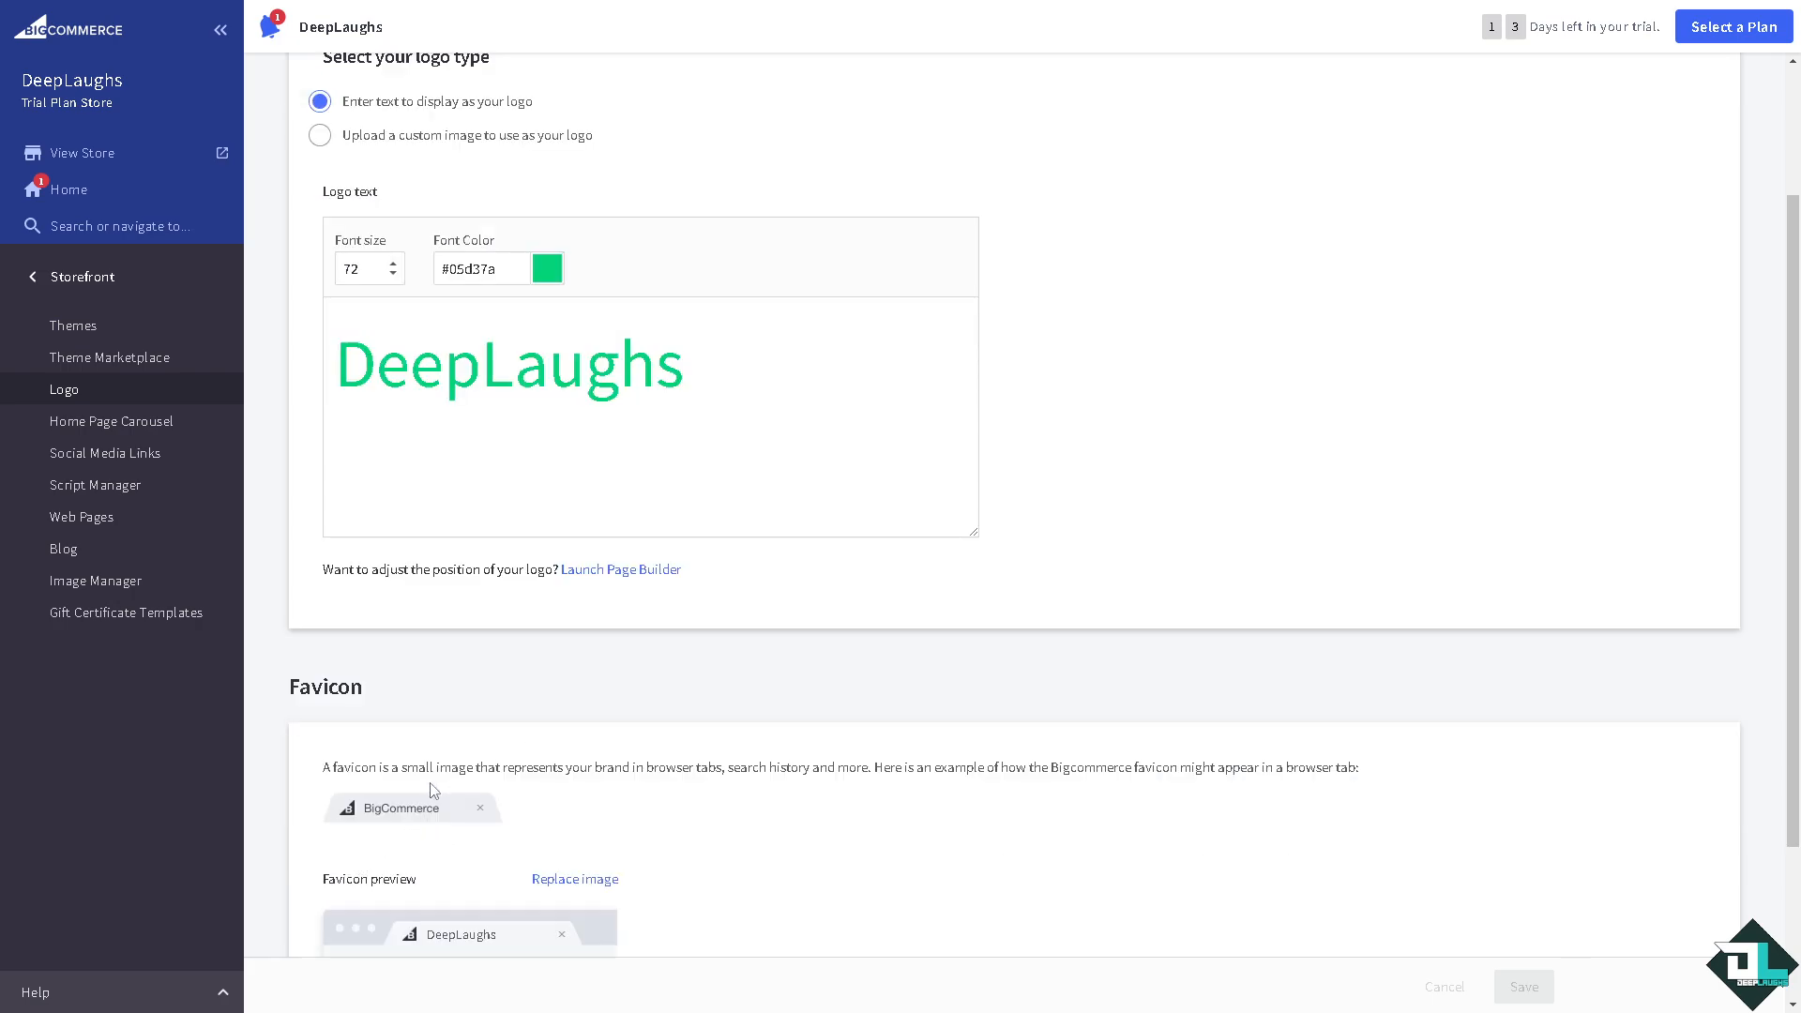
{"action": "left_click_drag", "start_coordinate": [478, 770], "coordinate": [683, 765]}
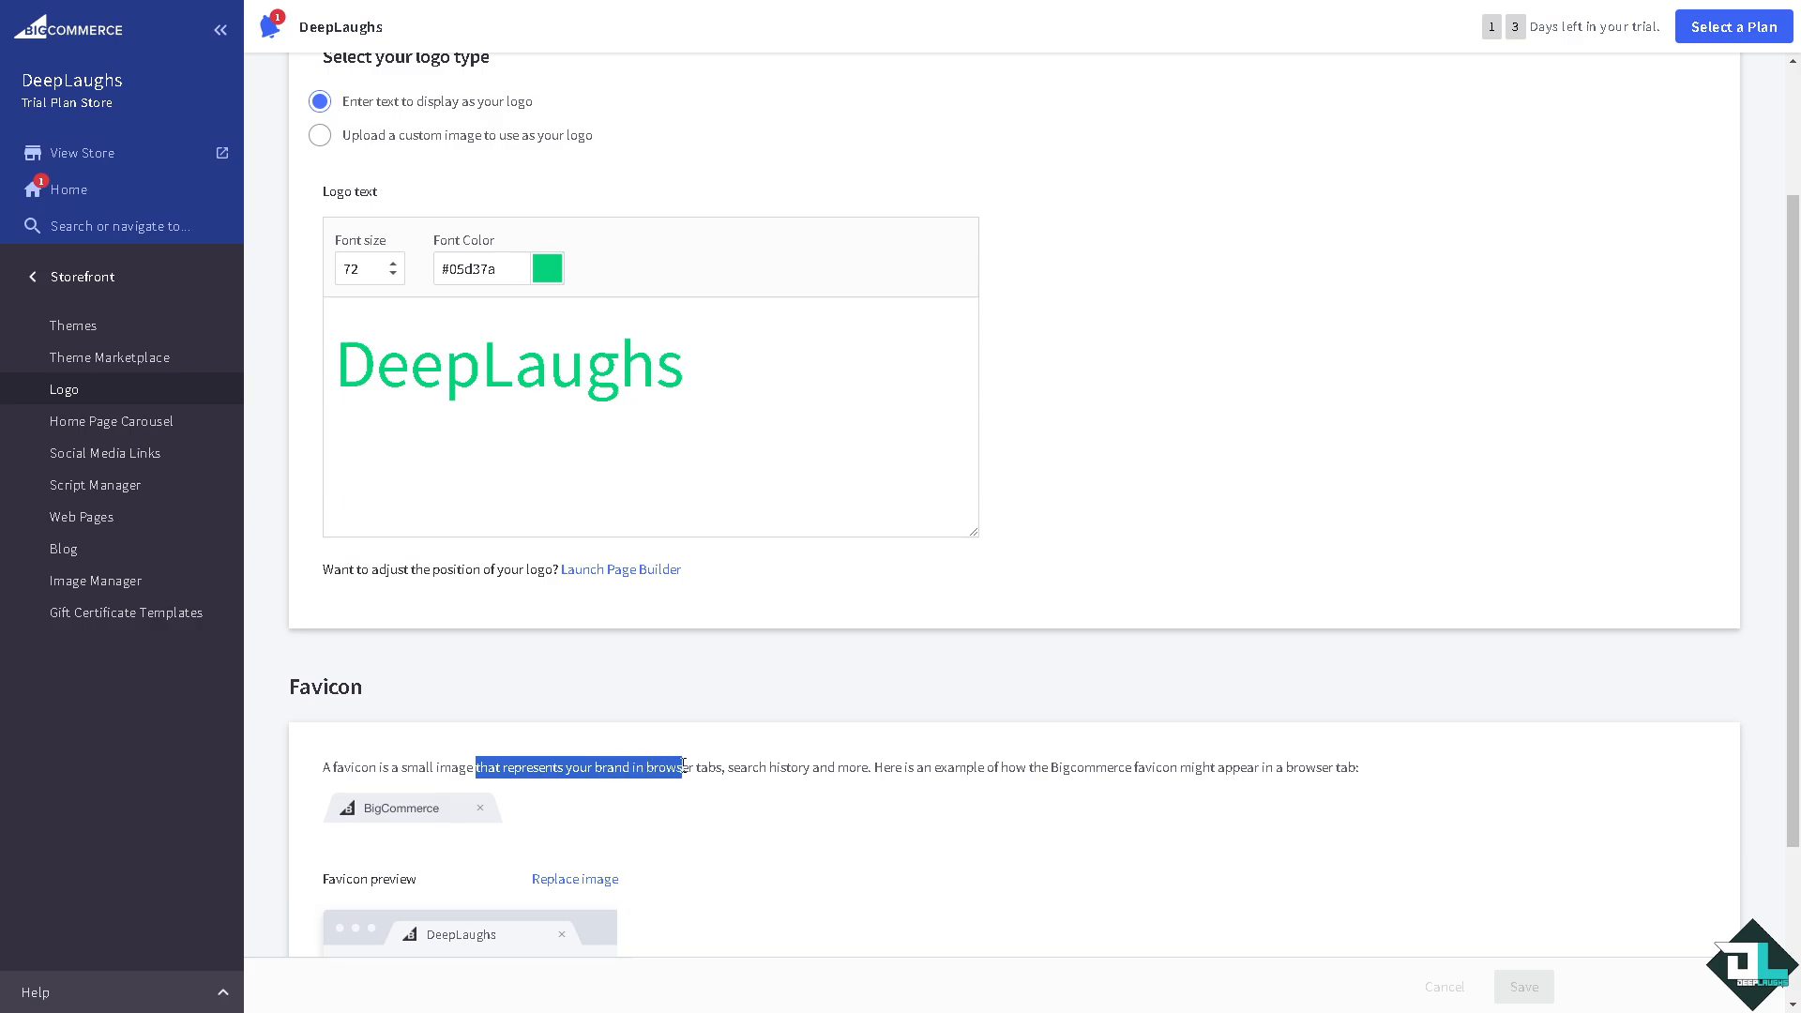
{"action": "scroll", "coordinate": [858, 762], "scroll_direction": "down", "scroll_amount": 1}
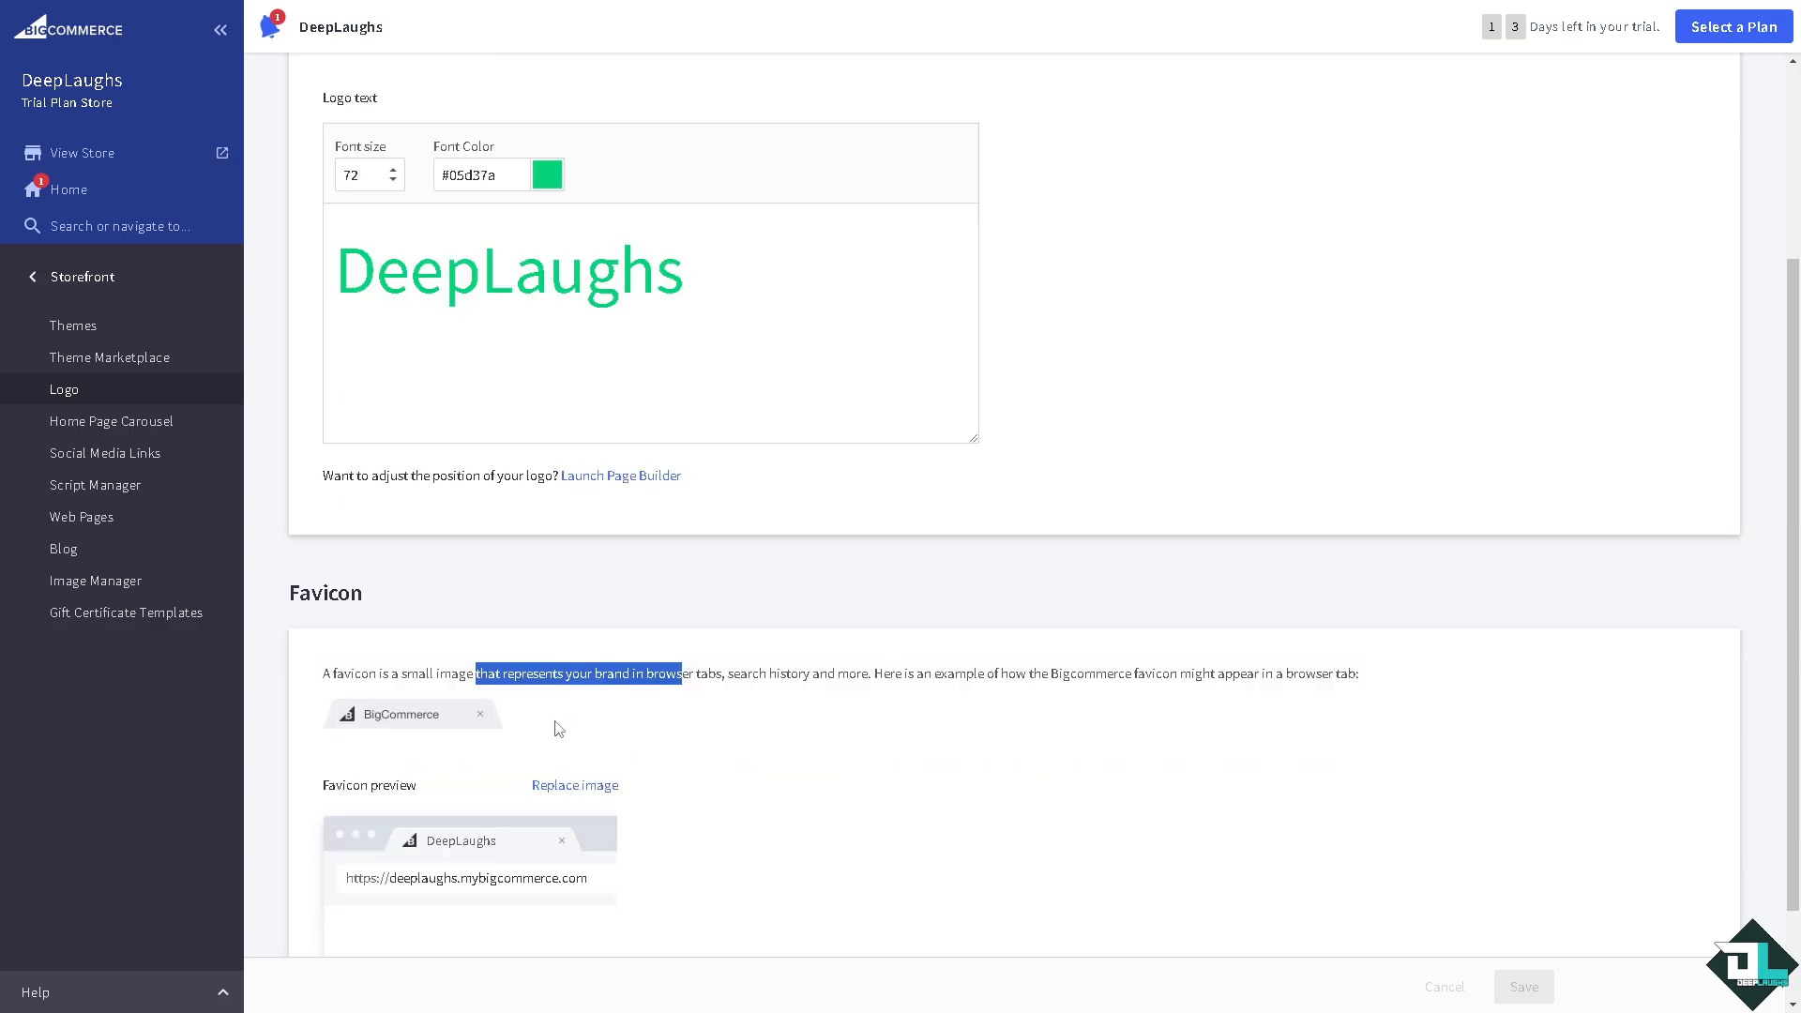
{"action": "mouse_move", "coordinate": [345, 725]}
{"action": "left_mouse_down"}
{"action": "mouse_move", "coordinate": [413, 725]}
{"action": "mouse_move", "coordinate": [346, 697]}
{"action": "left_mouse_up"}
{"action": "left_click", "coordinate": [601, 674]}
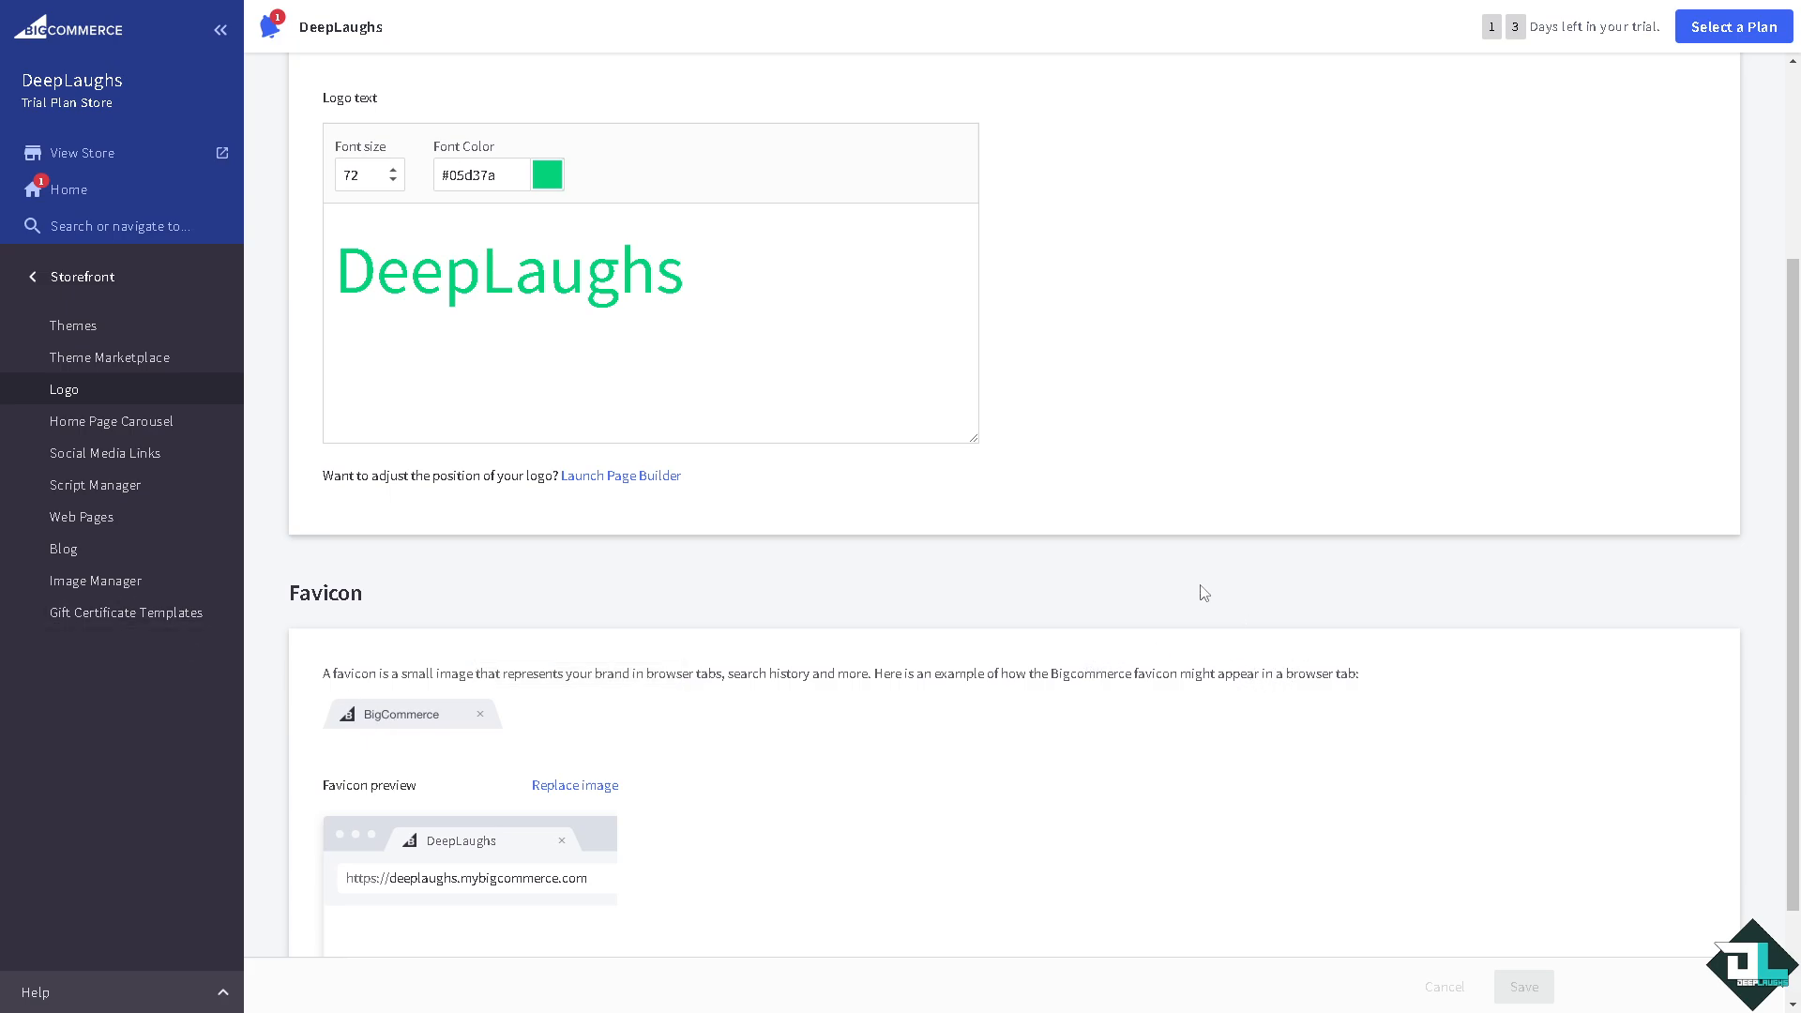
{"action": "key", "text": "F11"}
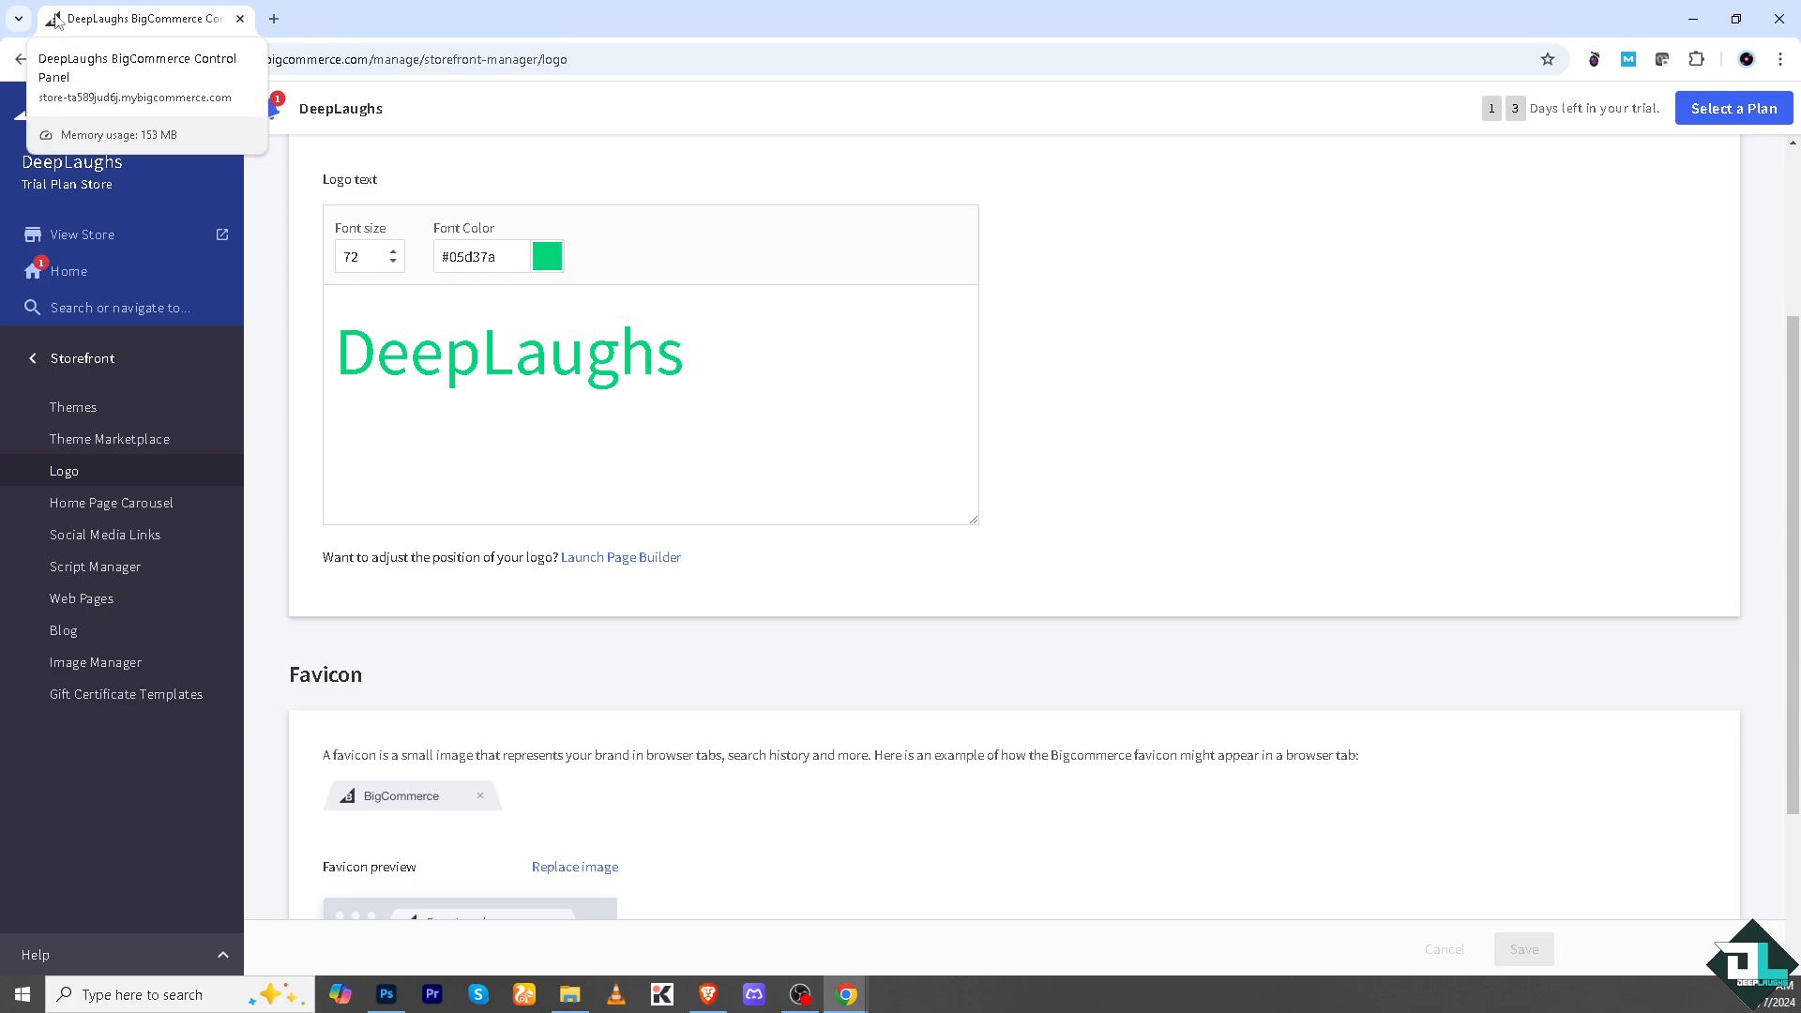
{"action": "key", "text": "F11"}
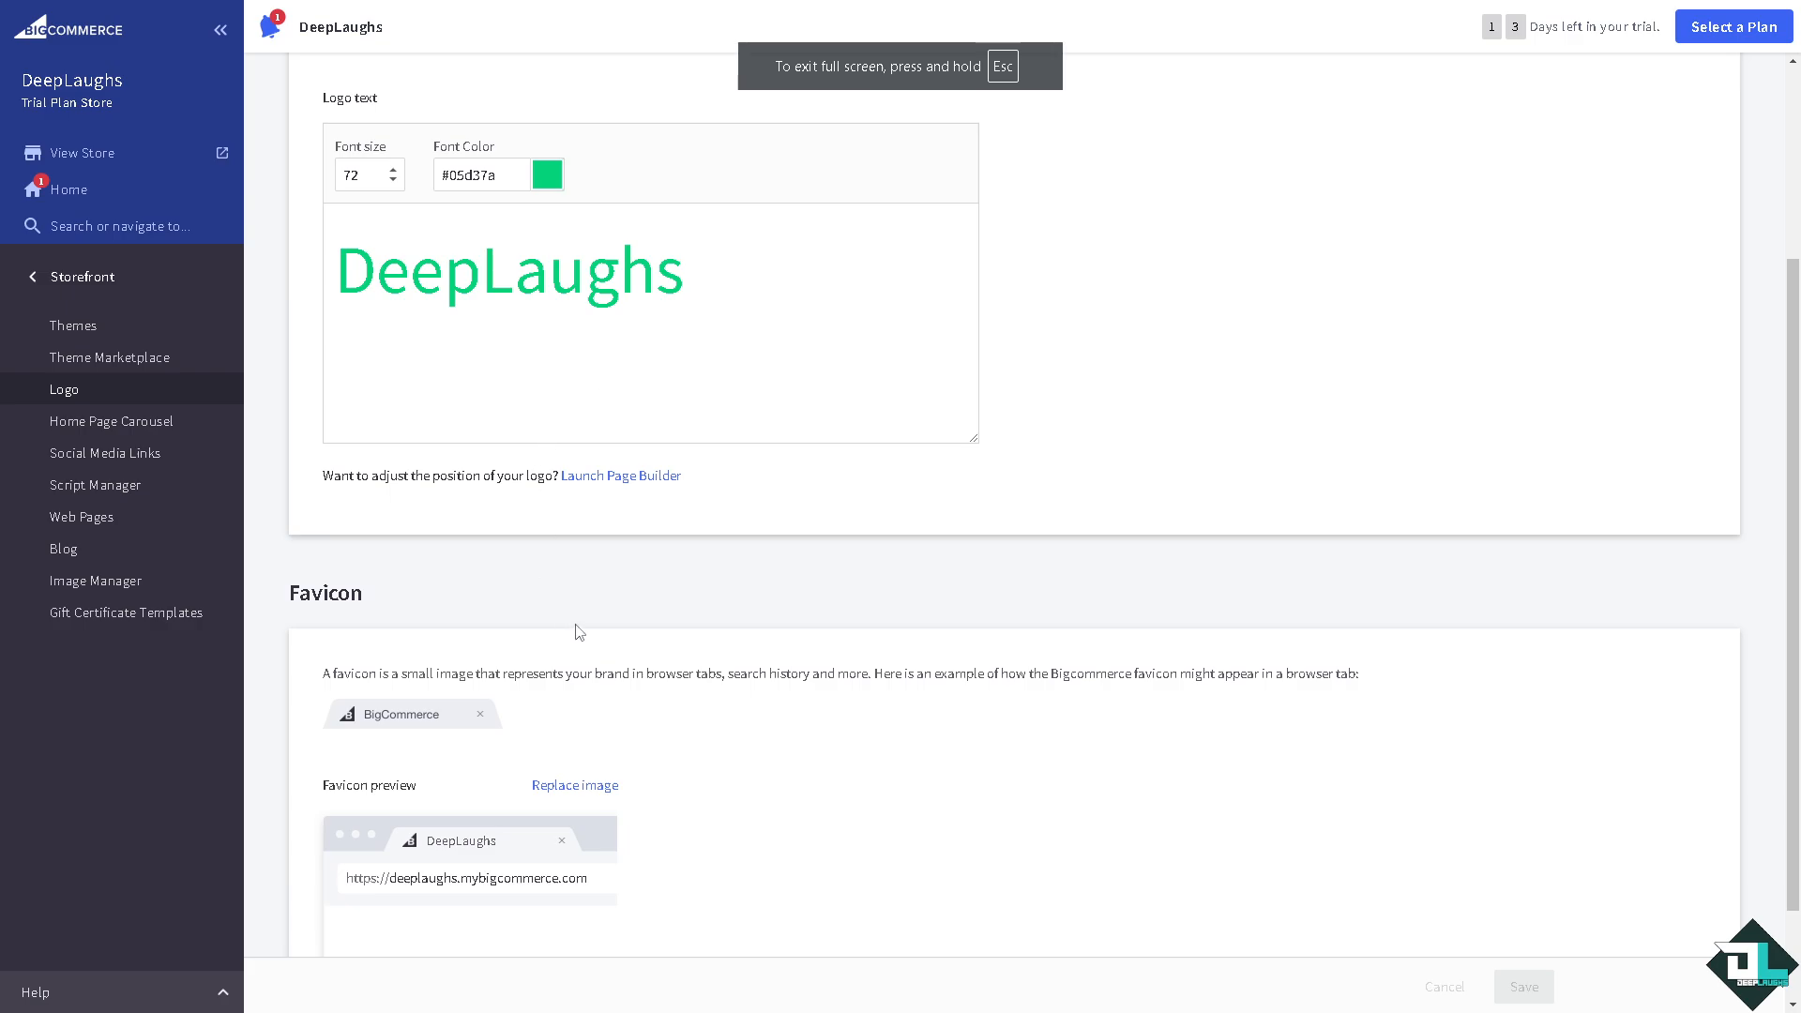
{"action": "scroll", "coordinate": [563, 637], "scroll_direction": "down", "scroll_amount": 2}
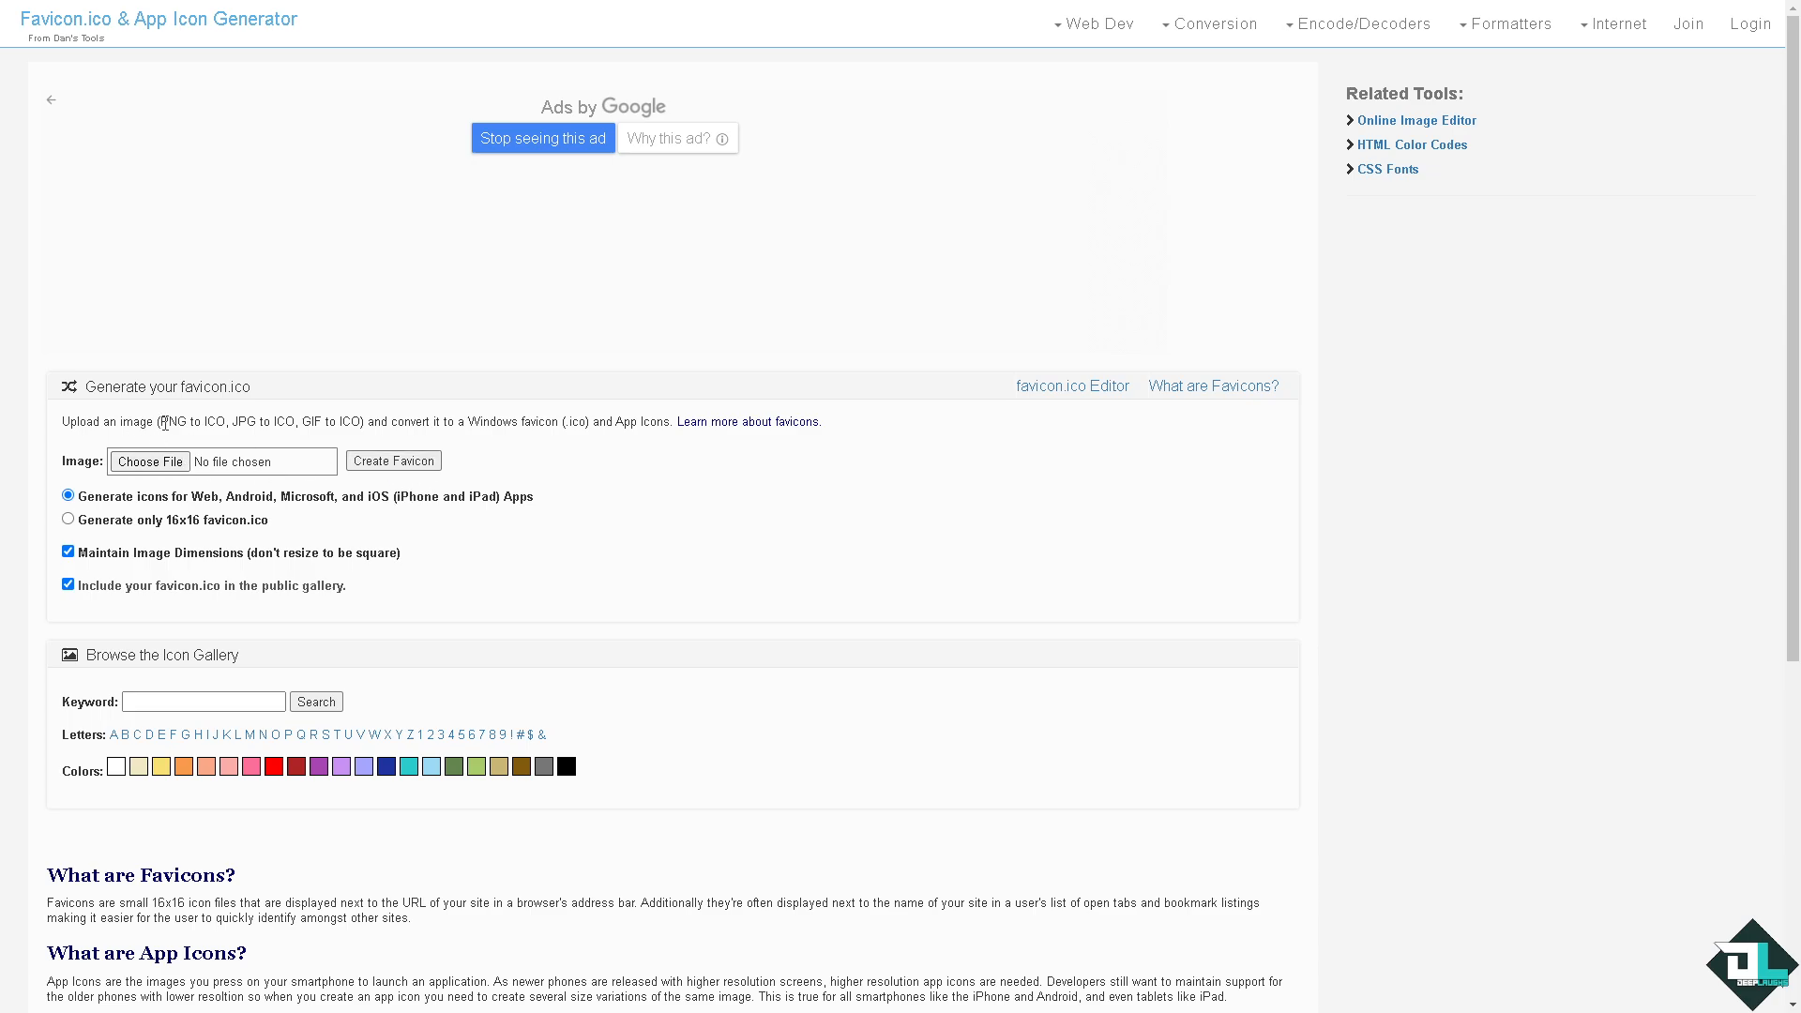
Check the favicon generator's accepted image formats and 16x16 option, and try to create a favicon without choosing an image
{"action": "left_click_drag", "start_coordinate": [165, 422], "coordinate": [322, 420]}
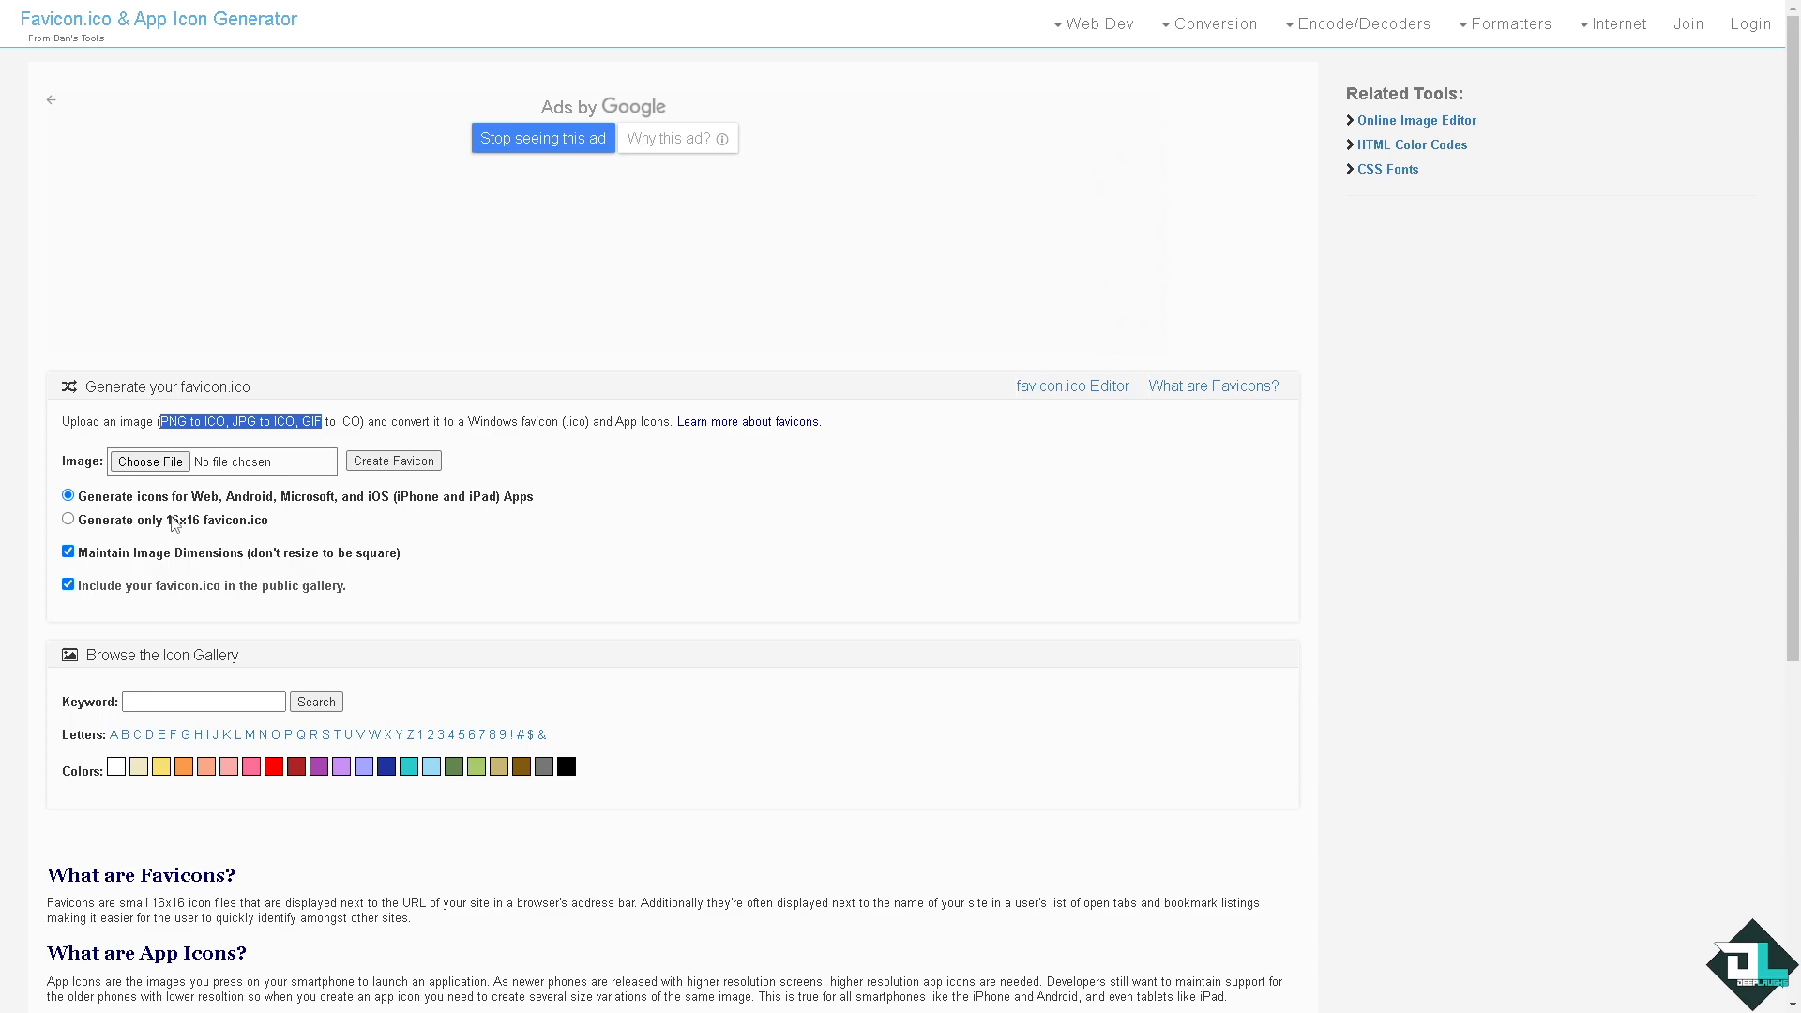
{"action": "left_click_drag", "start_coordinate": [170, 521], "coordinate": [226, 522]}
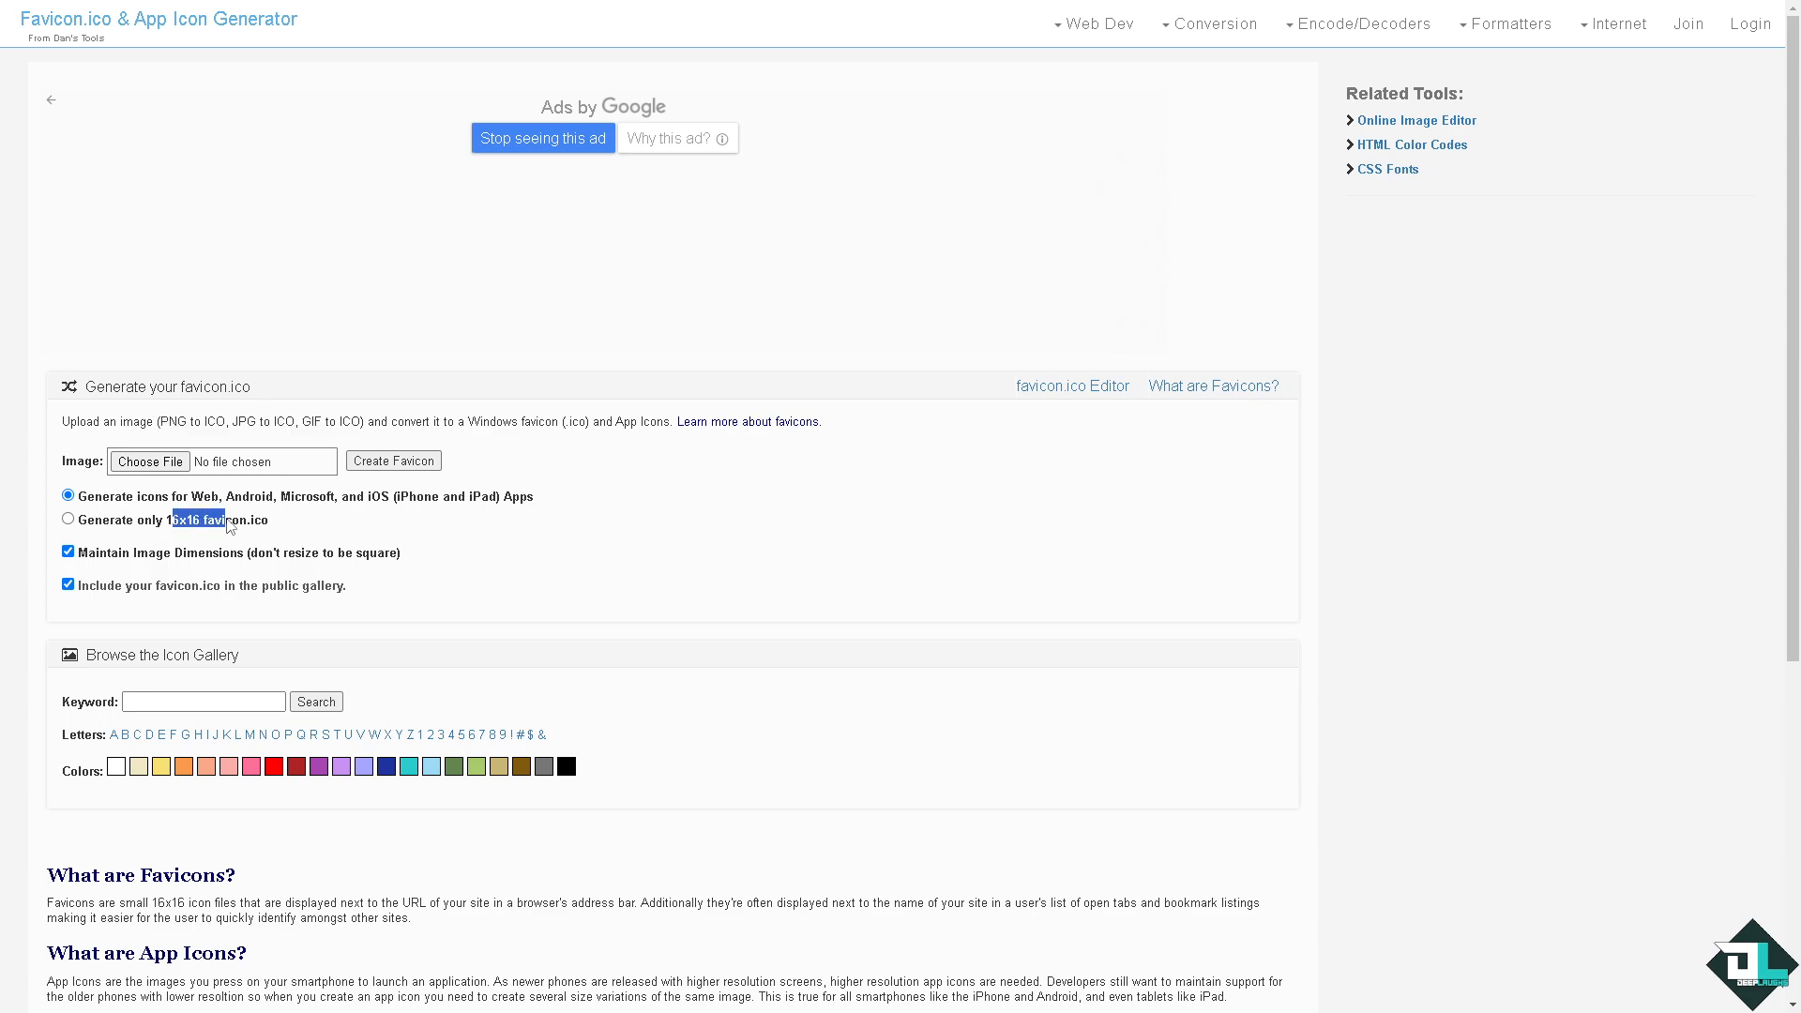
{"action": "left_click", "coordinate": [415, 463]}
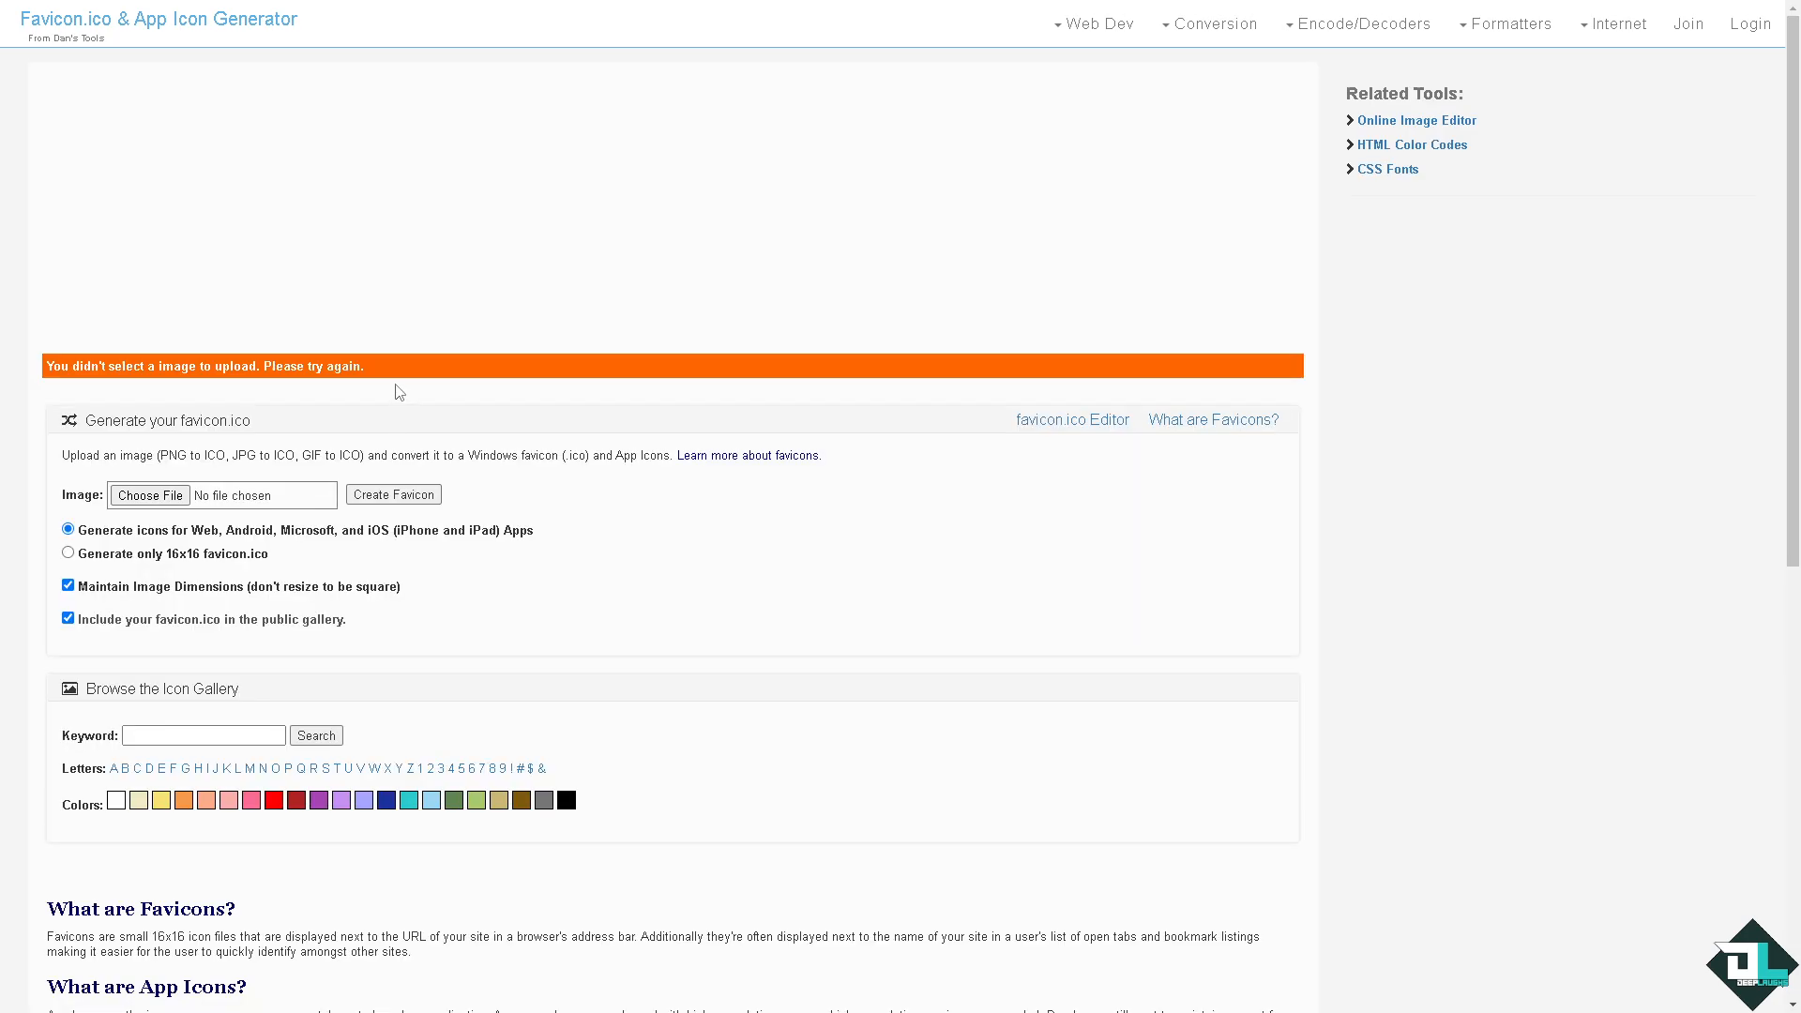
{"action": "left_click", "coordinate": [1160, 100]}
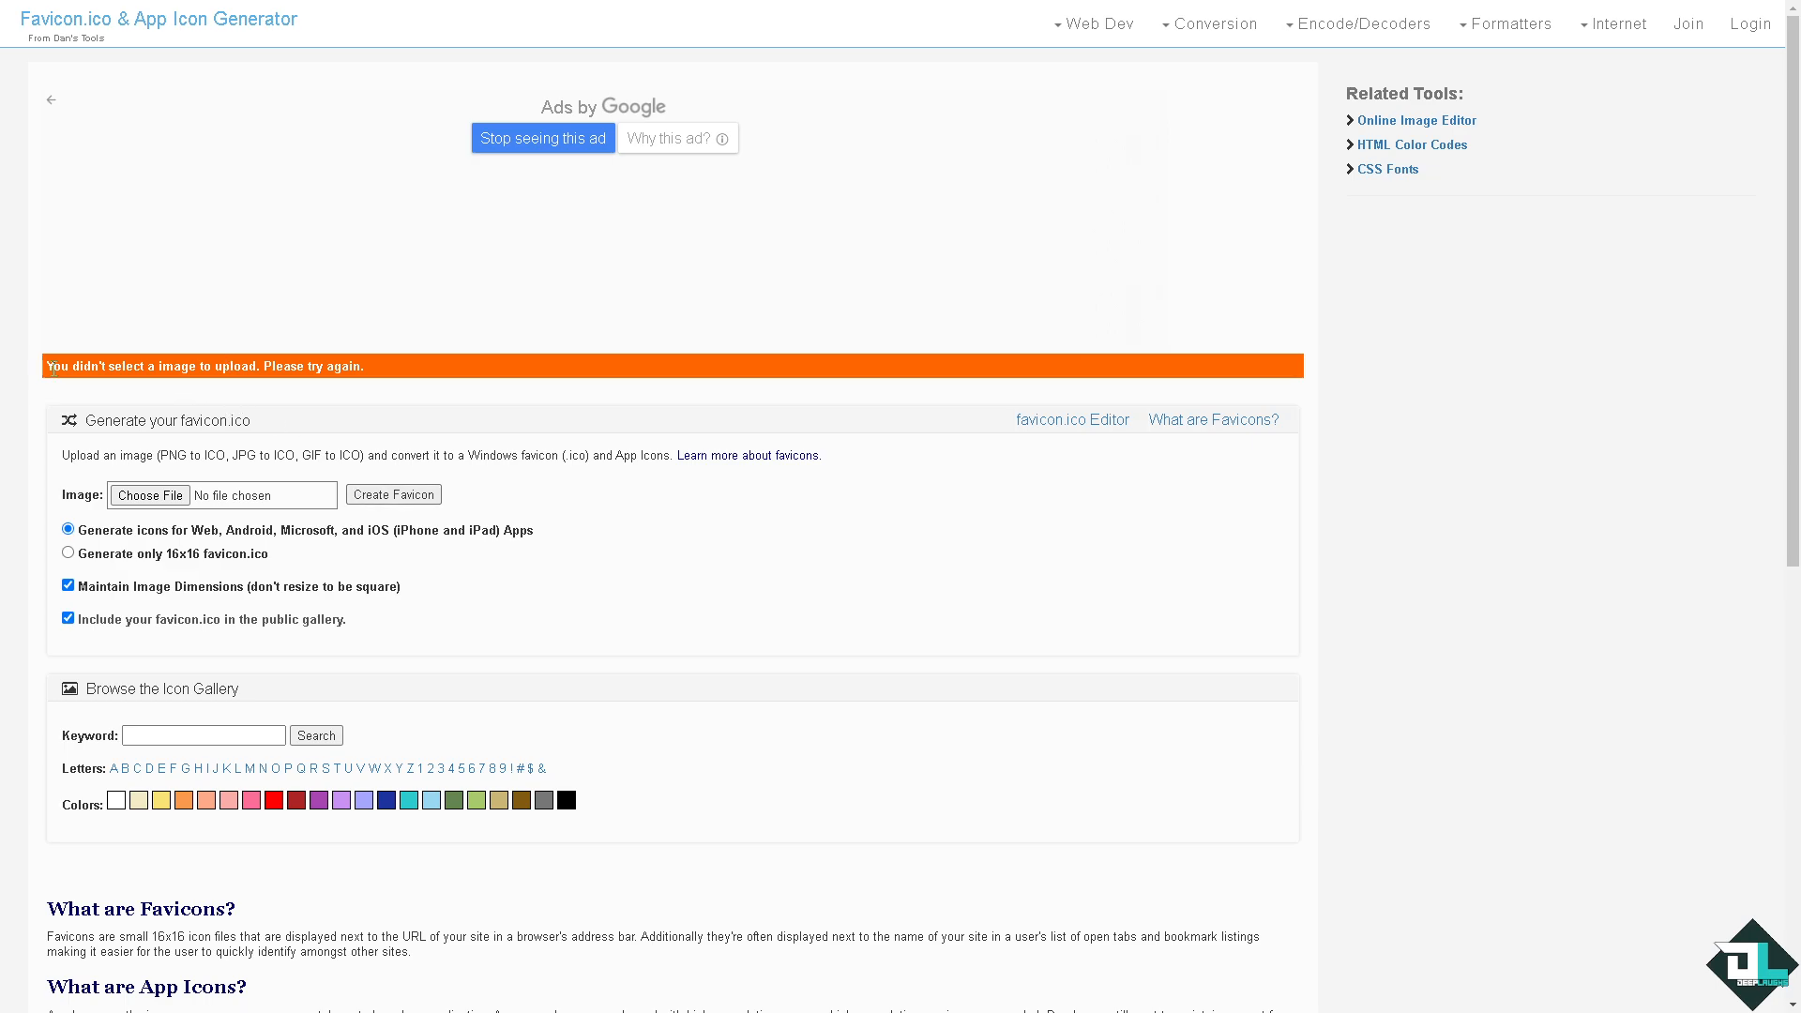
{"action": "left_click_drag", "start_coordinate": [51, 366], "coordinate": [272, 366]}
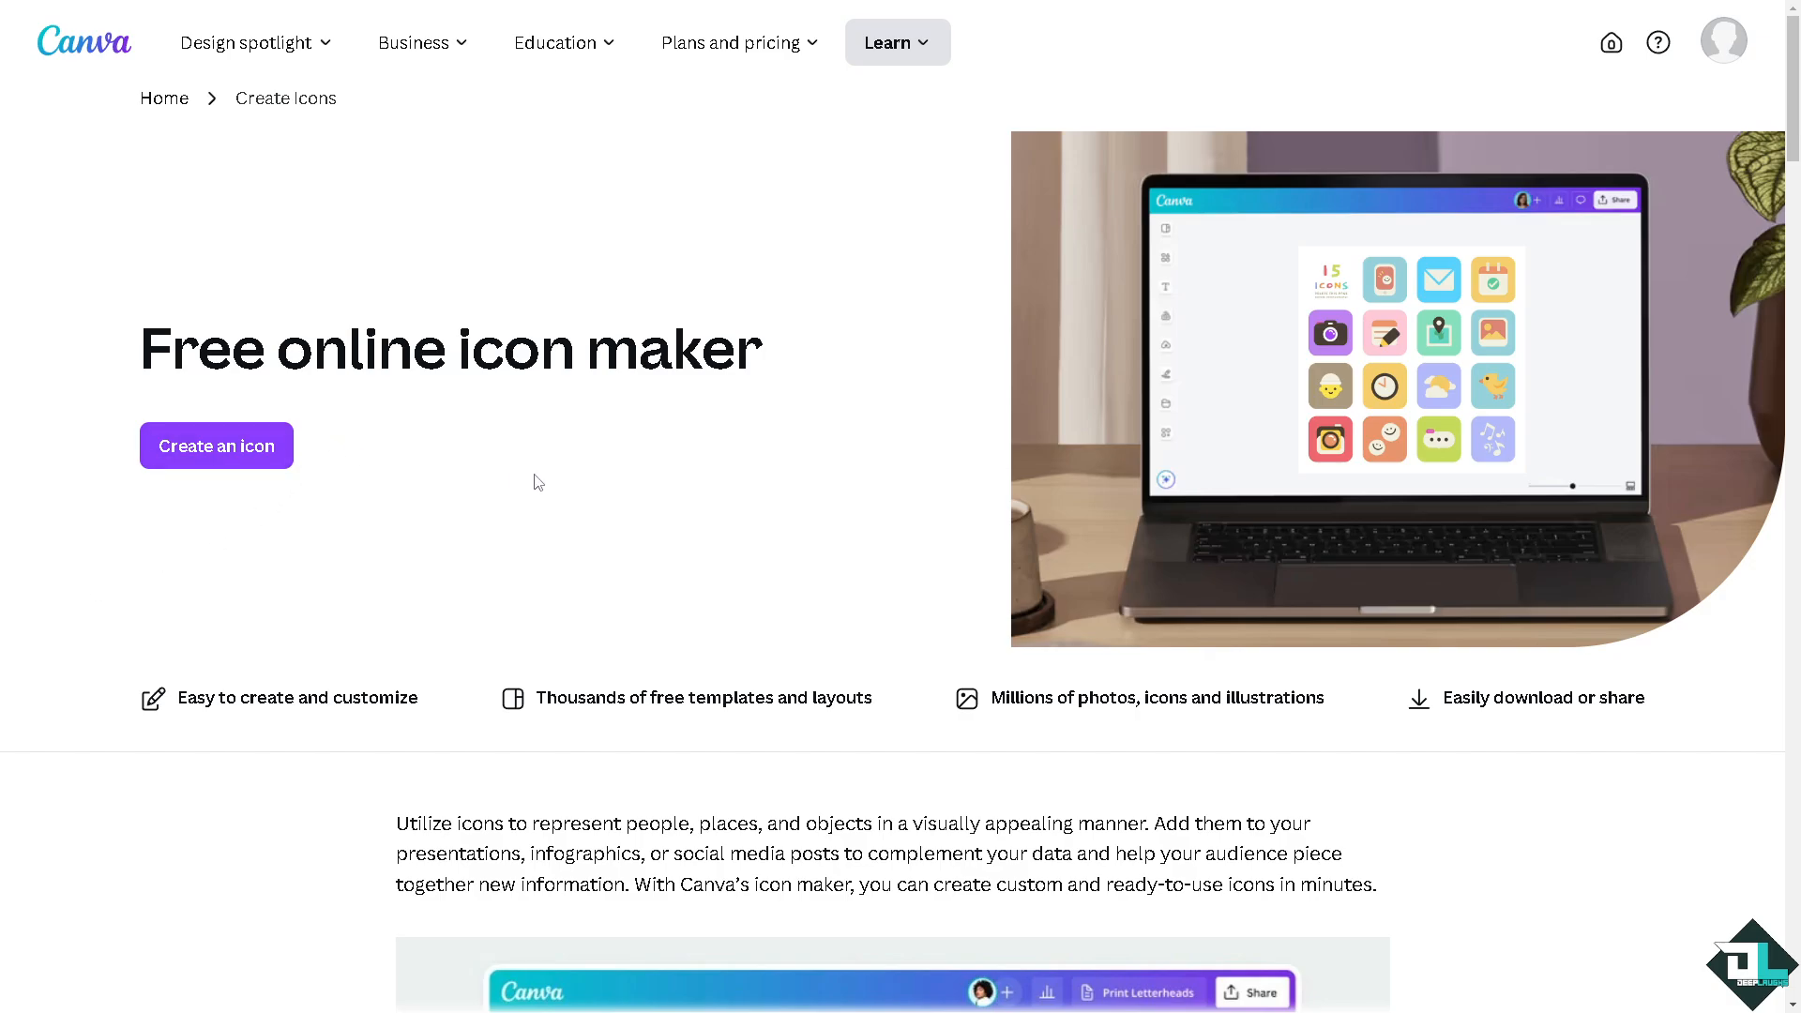
Create a new icon design in Canva and title it "How to Change Bigcommerce Favicon"
{"action": "left_click", "coordinate": [266, 455]}
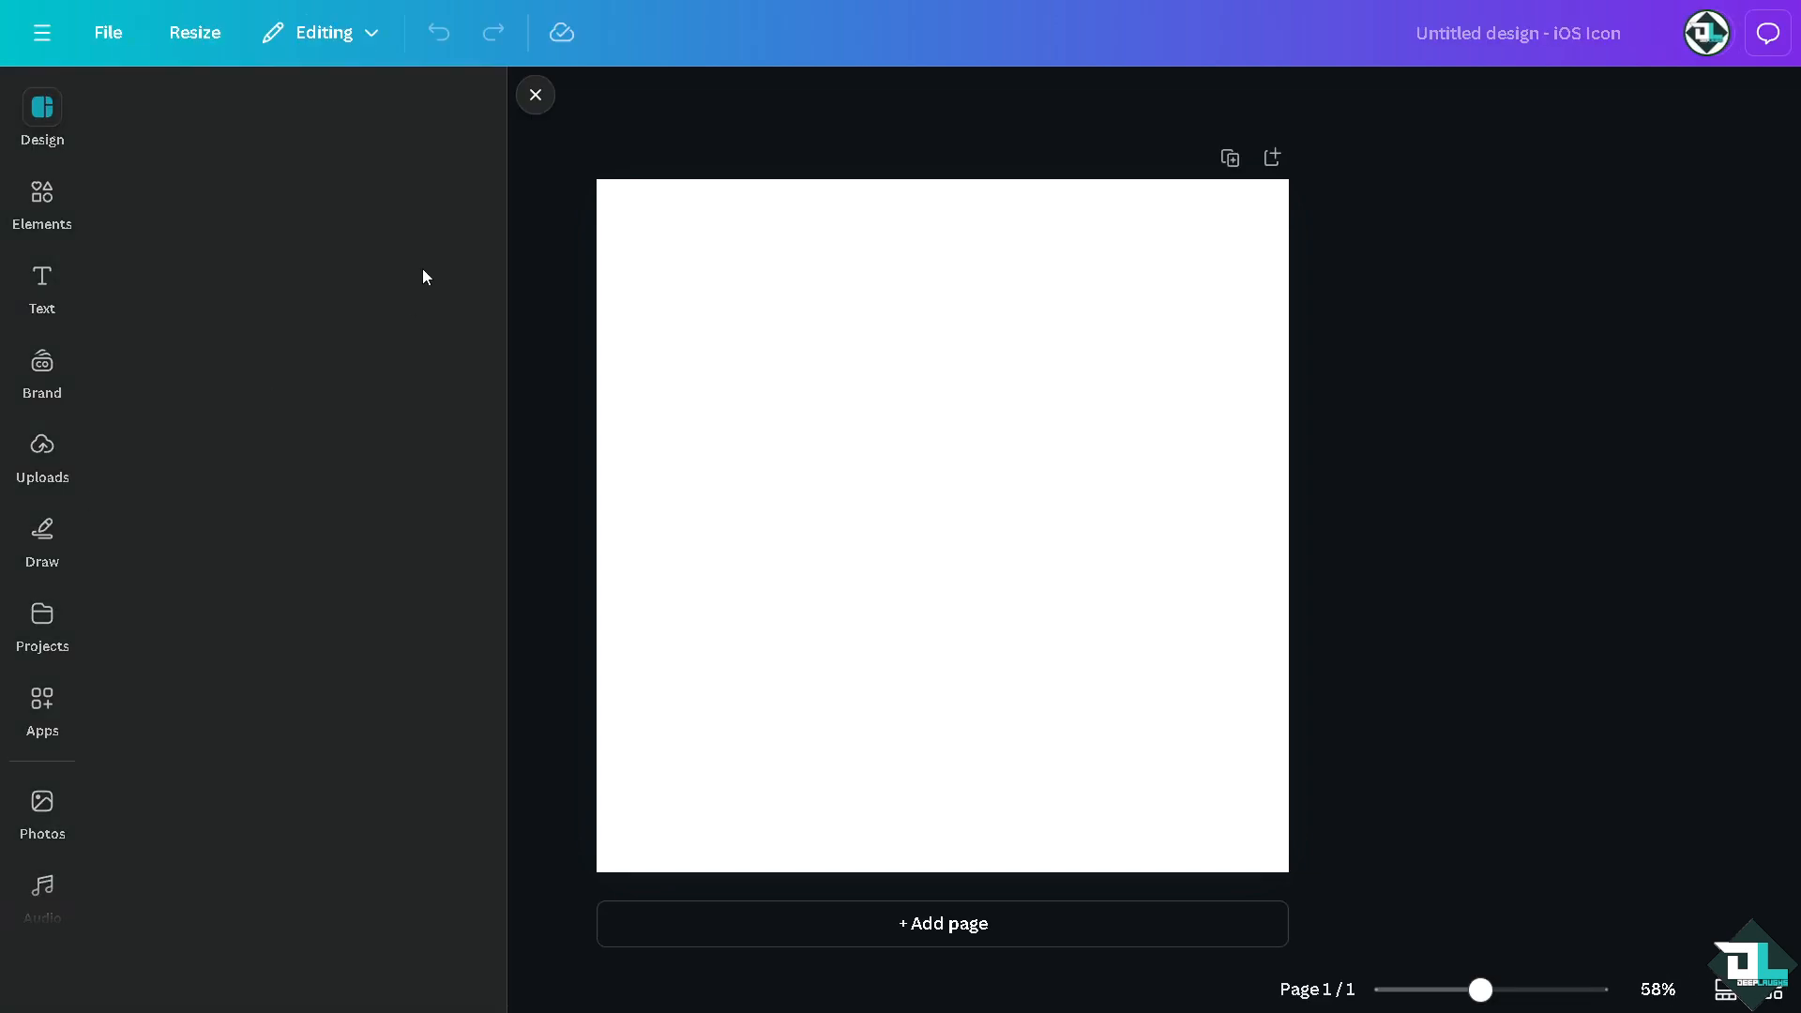
{"action": "left_click", "coordinate": [1427, 45]}
{"action": "type", "text": "How to Change Bigcommerce Favicon"}
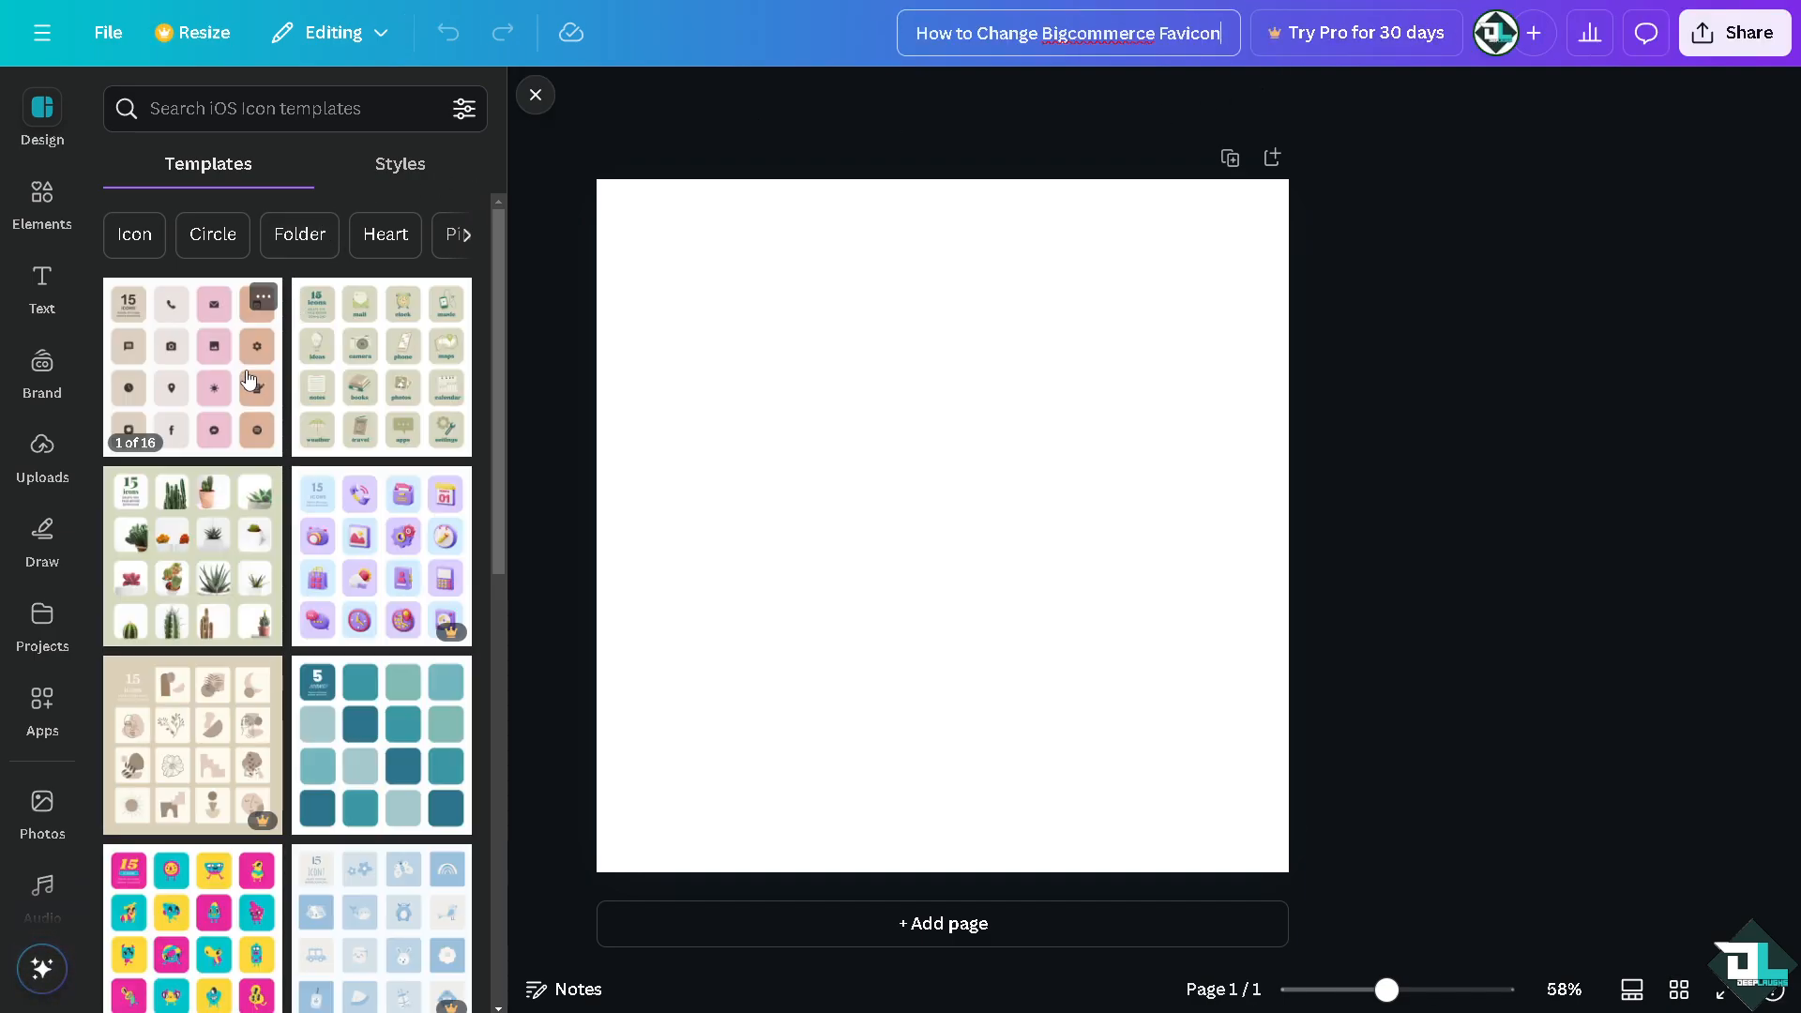
Browse the iOS Icon templates and open the Black & White Minimalist Magic Witch iOS Icons set
{"action": "scroll", "coordinate": [366, 419], "scroll_direction": "down", "scroll_amount": 3}
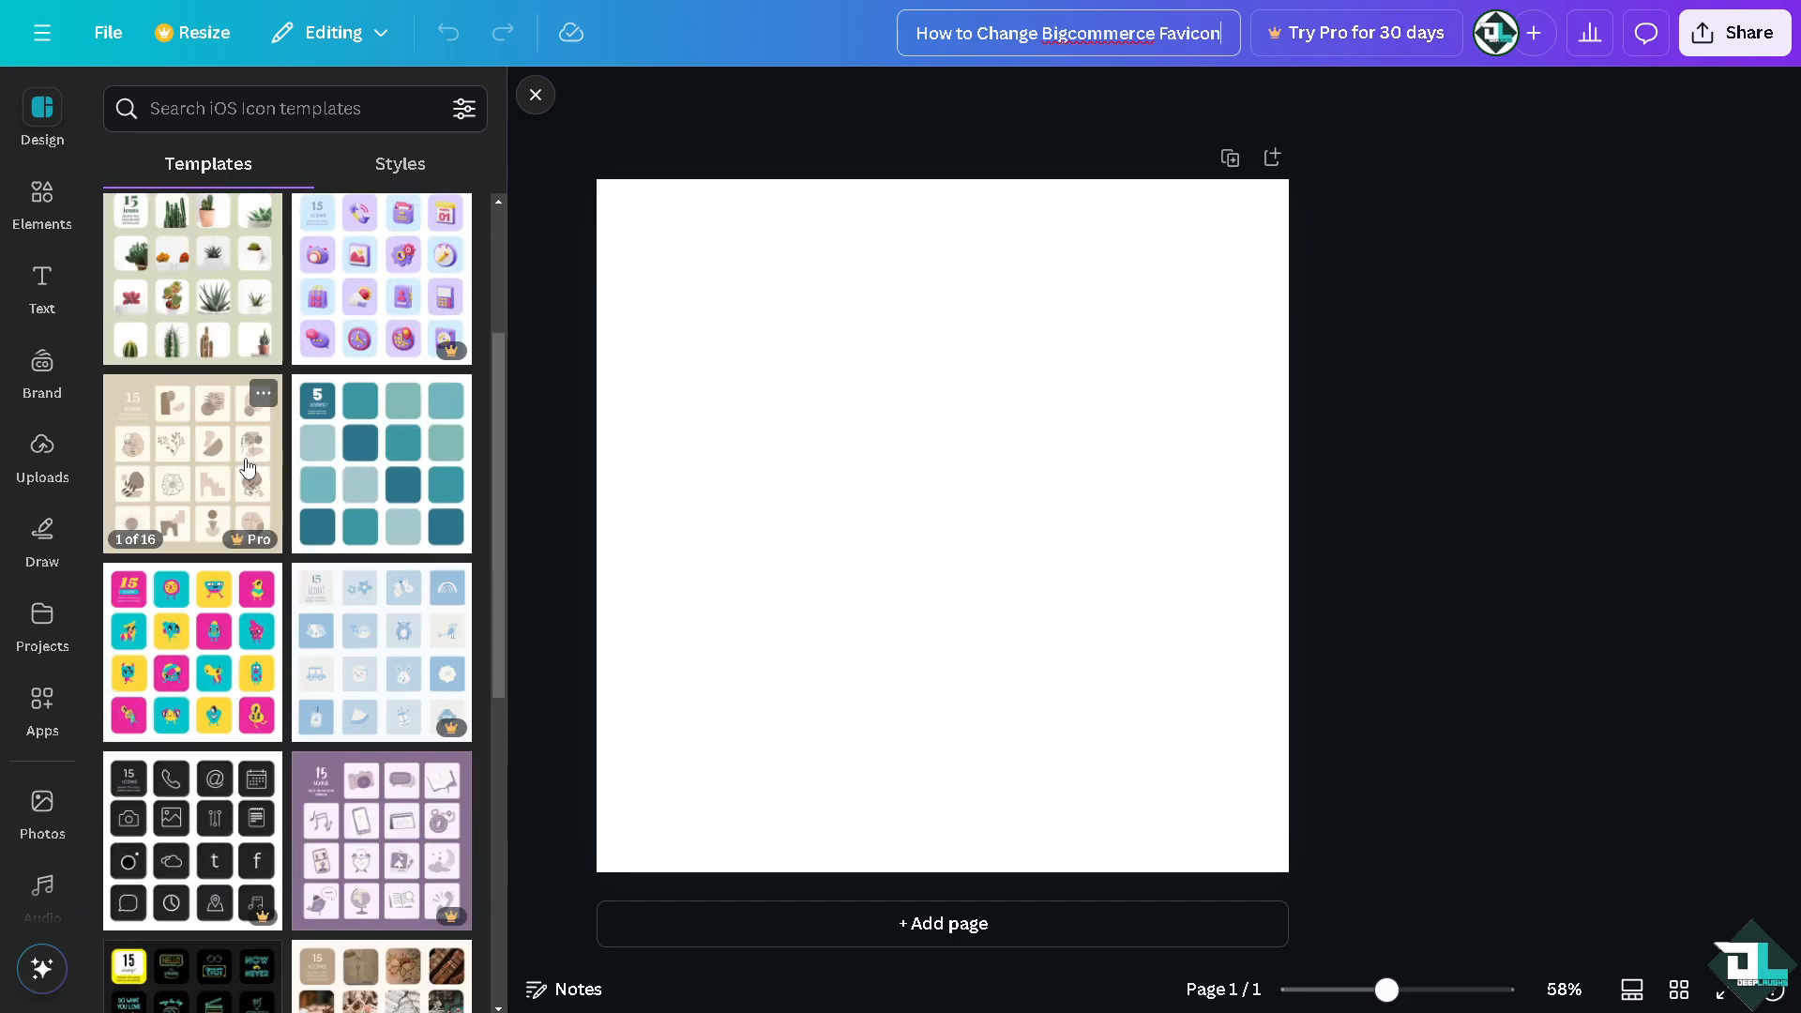
{"action": "scroll", "coordinate": [235, 424], "scroll_direction": "up", "scroll_amount": 3}
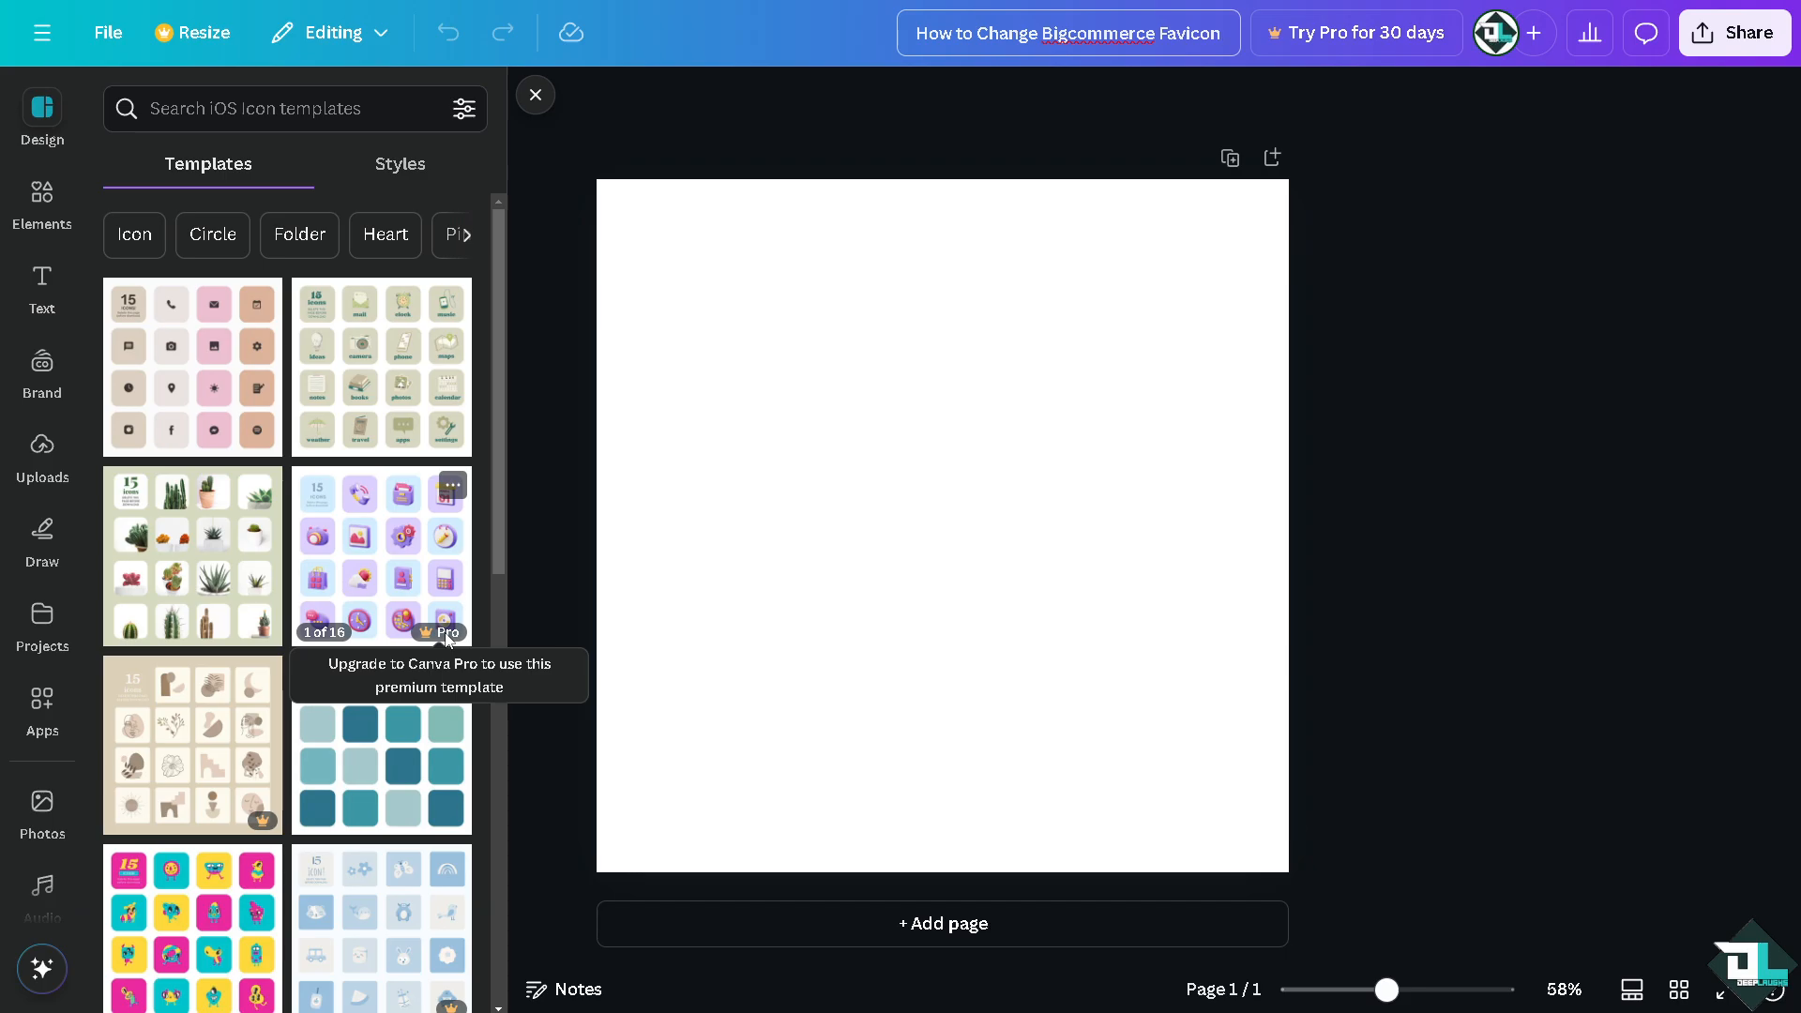
{"action": "scroll", "coordinate": [272, 615], "scroll_direction": "down", "scroll_amount": 8}
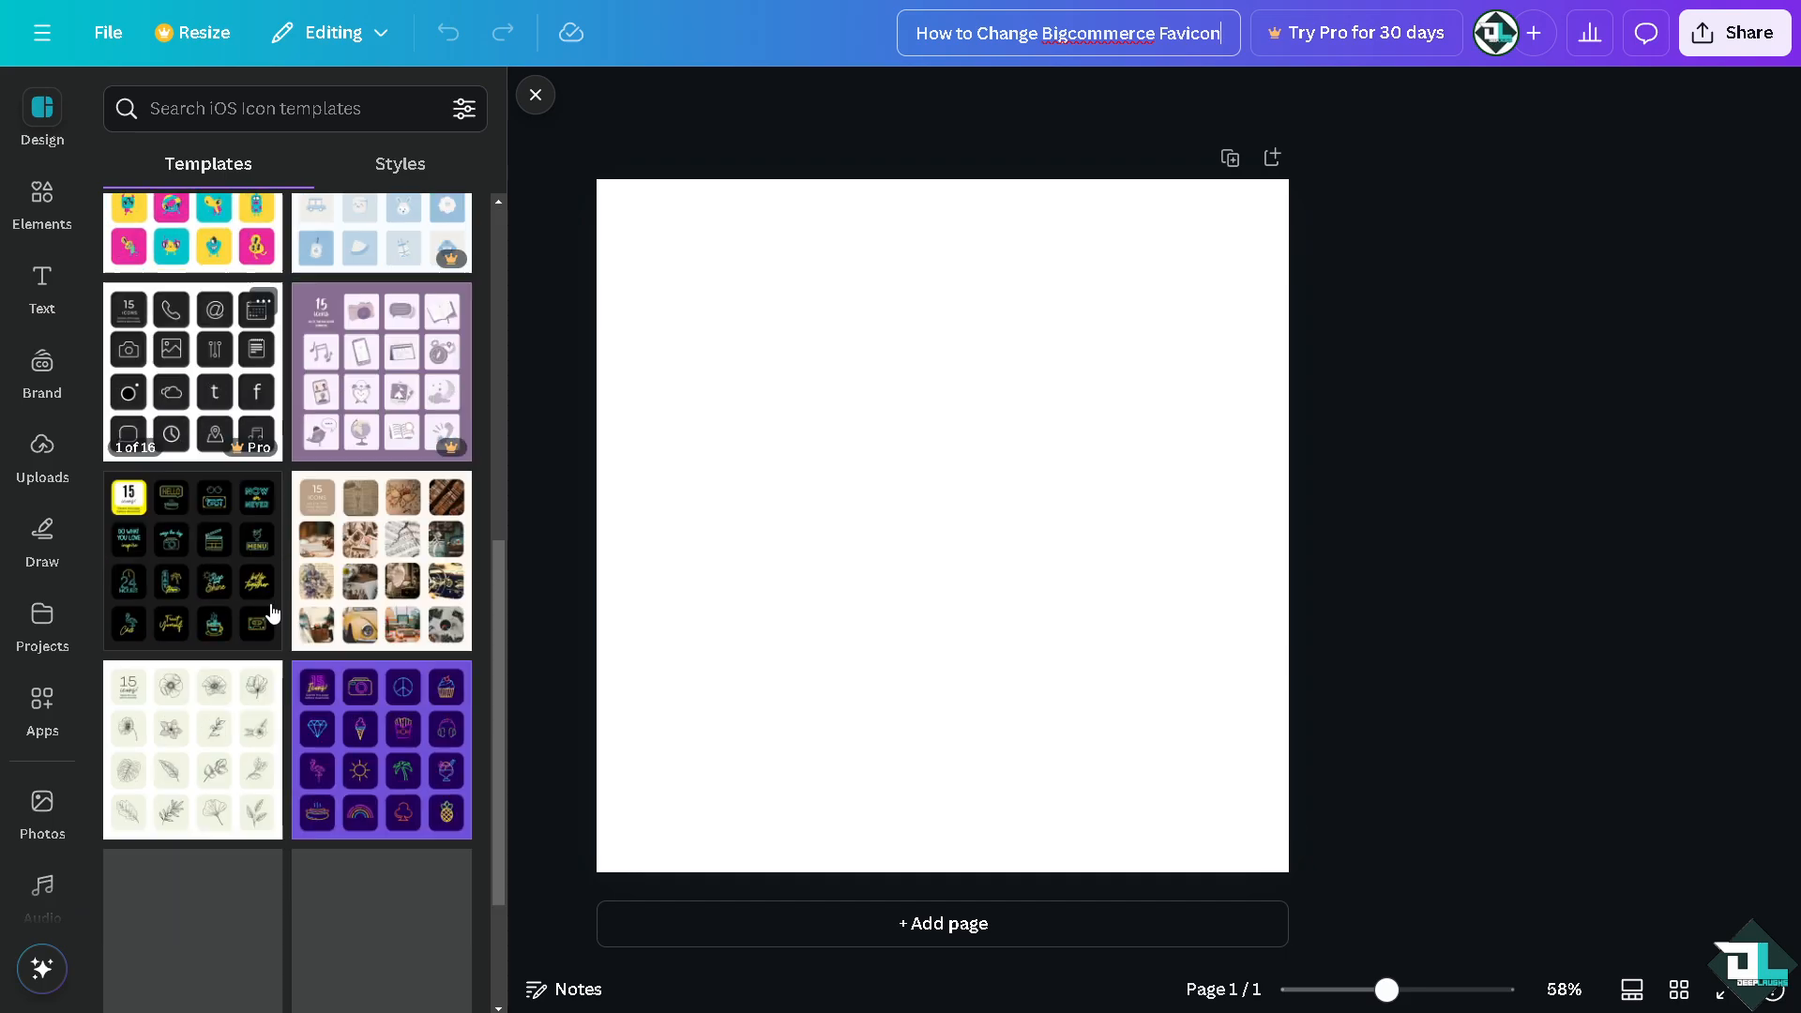
{"action": "scroll", "coordinate": [270, 613], "scroll_direction": "down", "scroll_amount": 4}
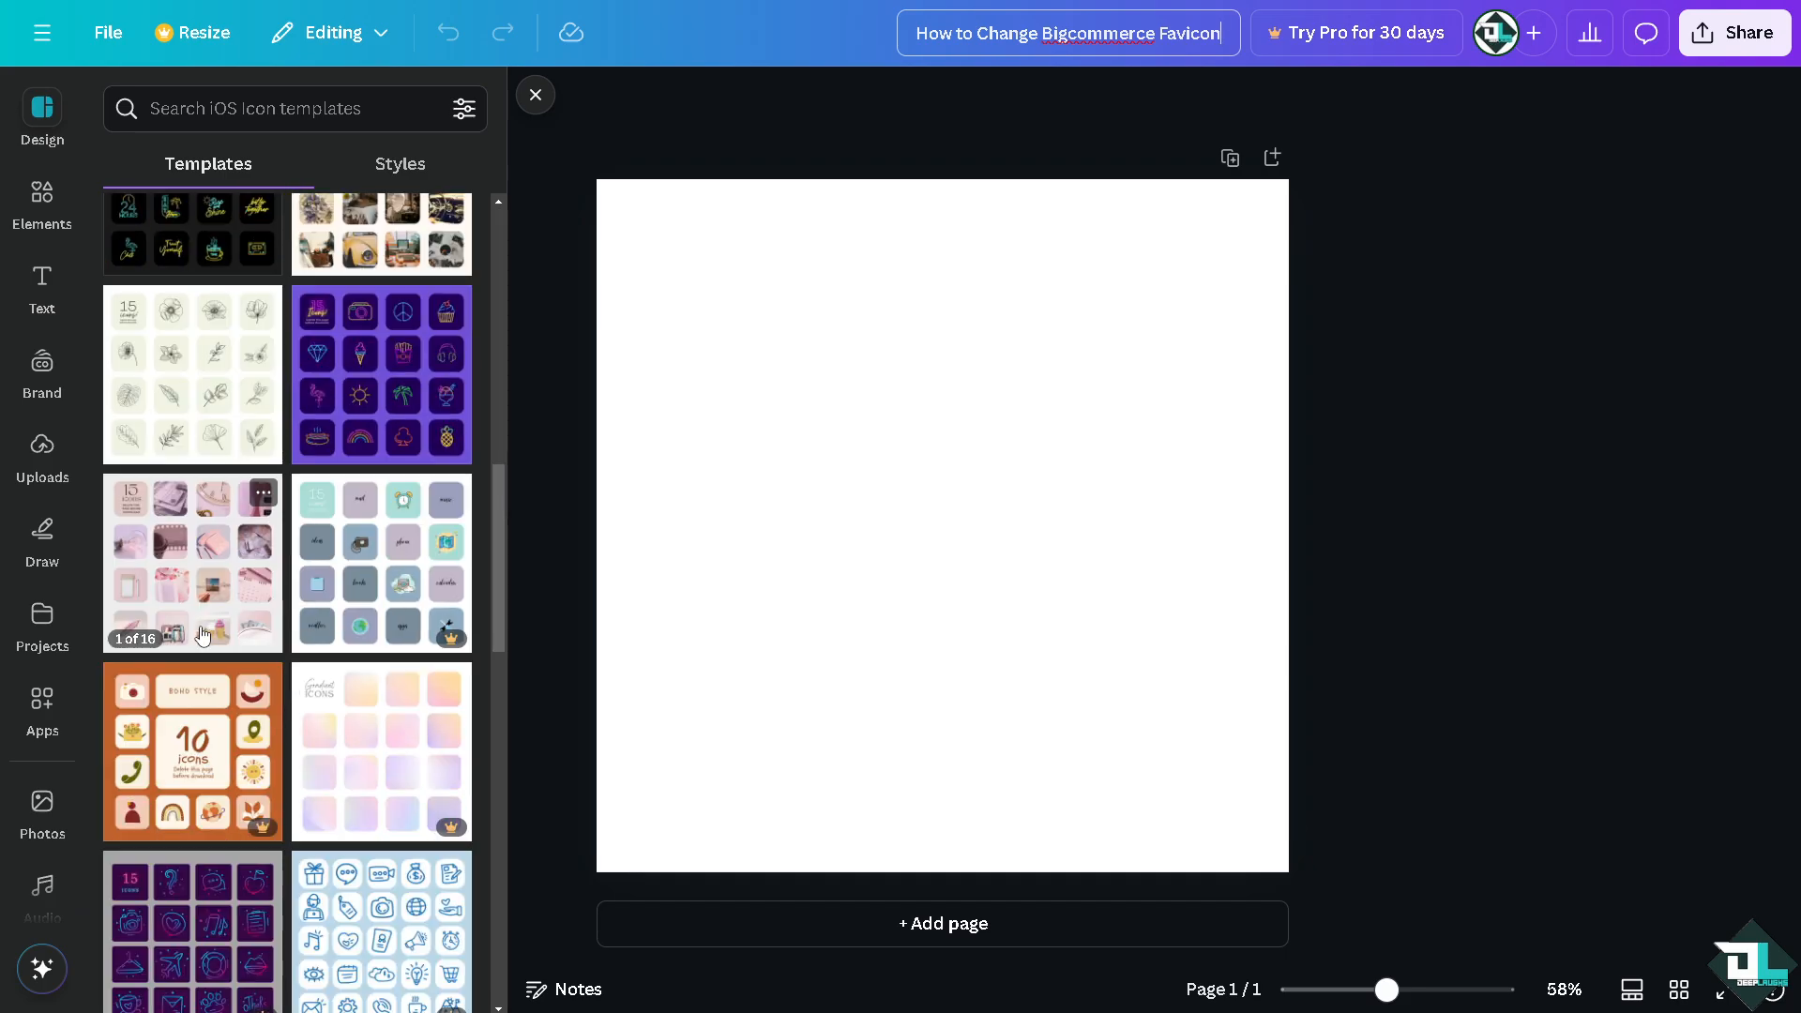
{"action": "scroll", "coordinate": [202, 635], "scroll_direction": "down", "scroll_amount": 1}
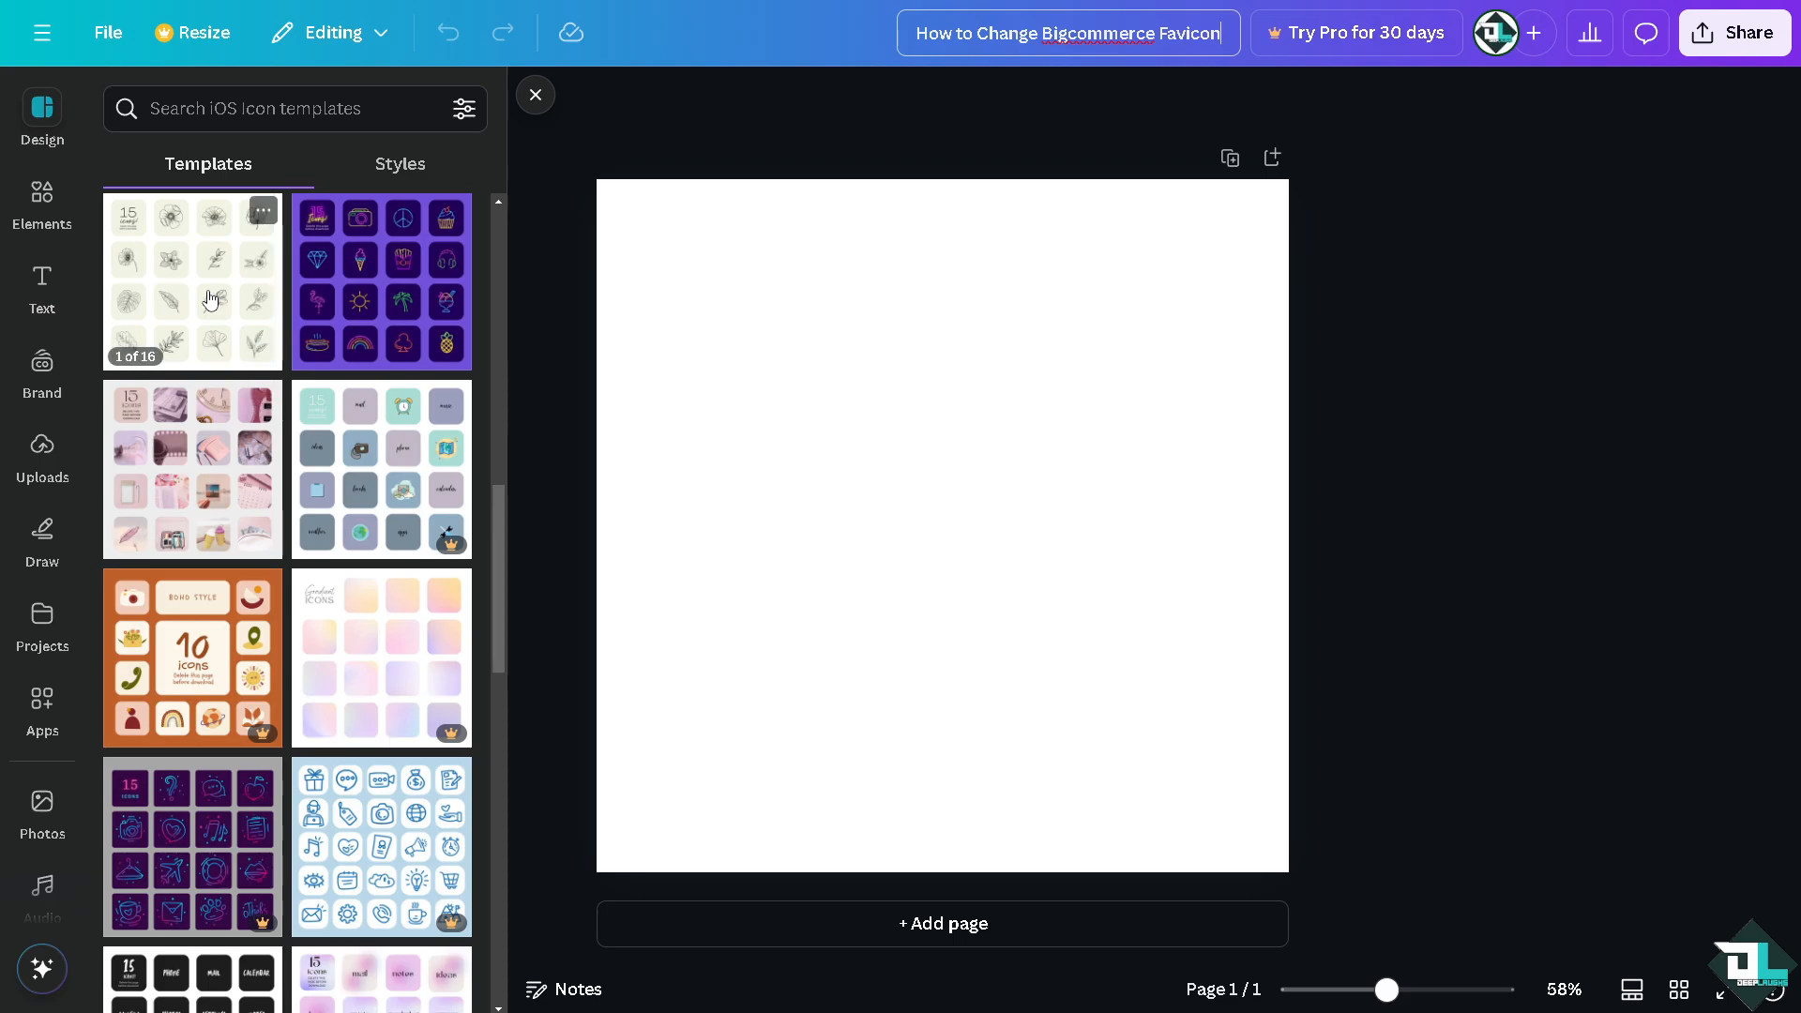
{"action": "scroll", "coordinate": [191, 534], "scroll_direction": "down", "scroll_amount": 3}
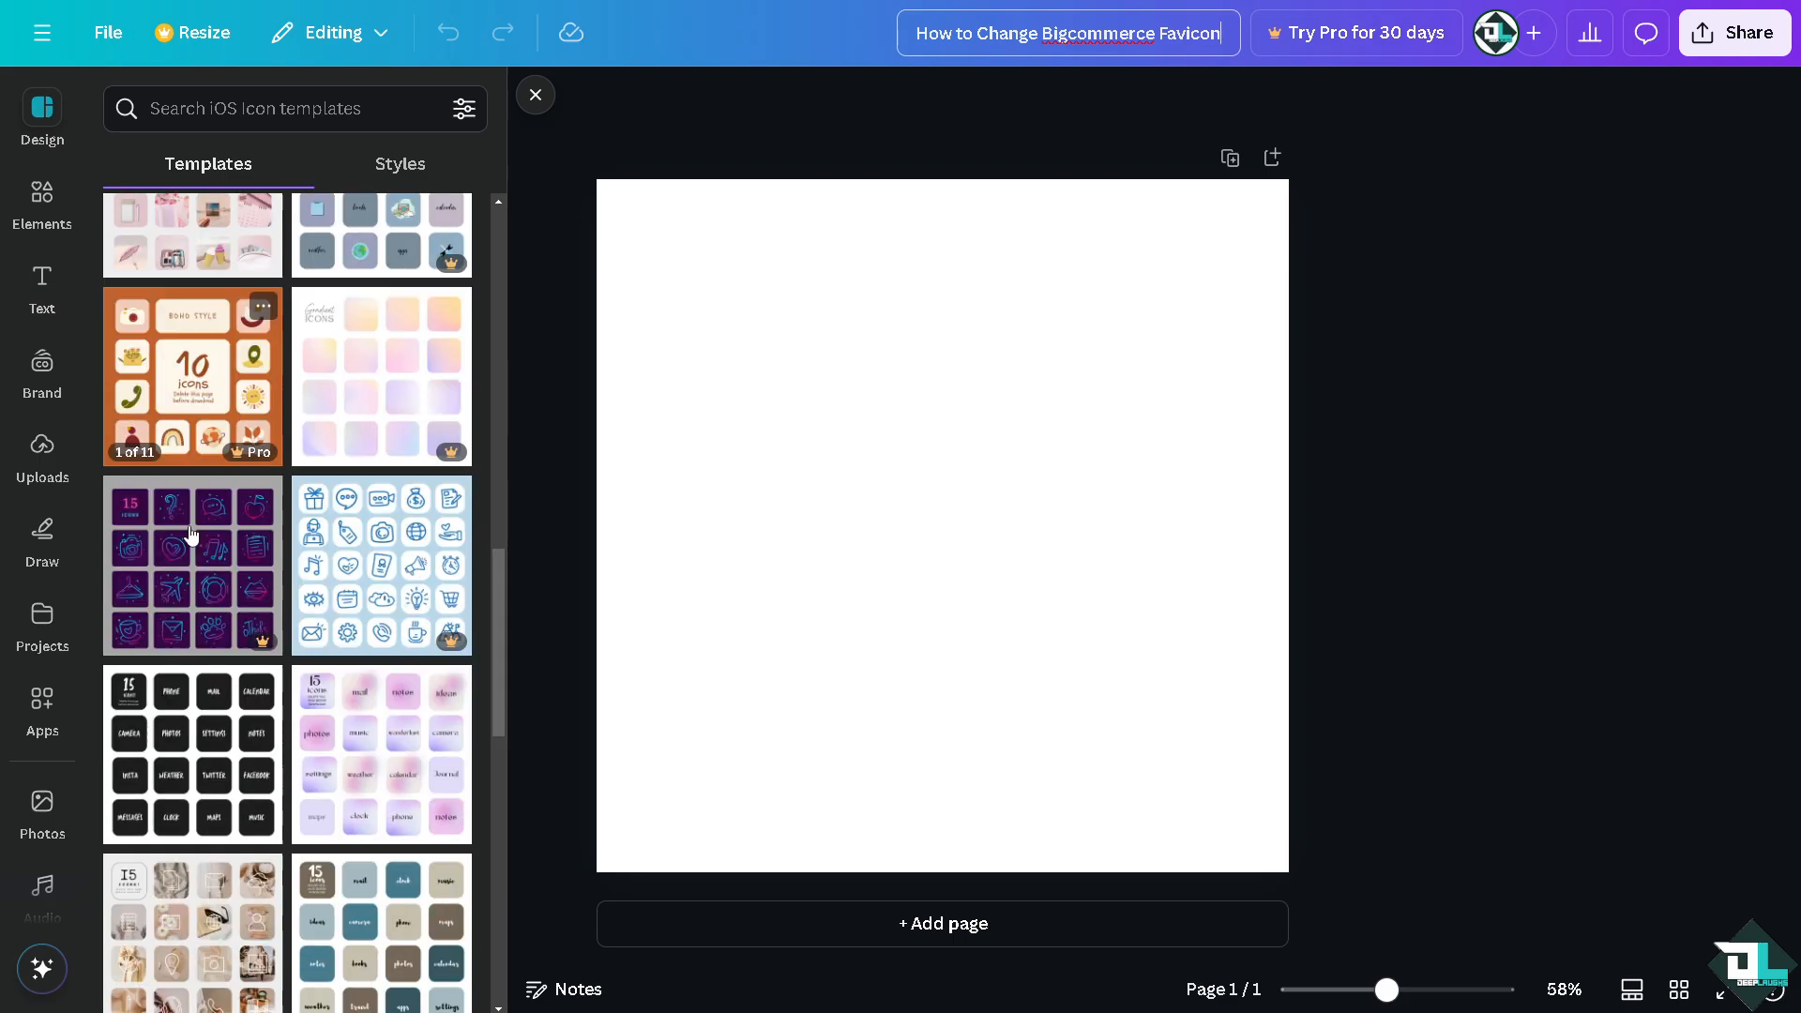
{"action": "scroll", "coordinate": [190, 533], "scroll_direction": "down", "scroll_amount": 2}
{"action": "scroll", "coordinate": [193, 657], "scroll_direction": "down", "scroll_amount": 3}
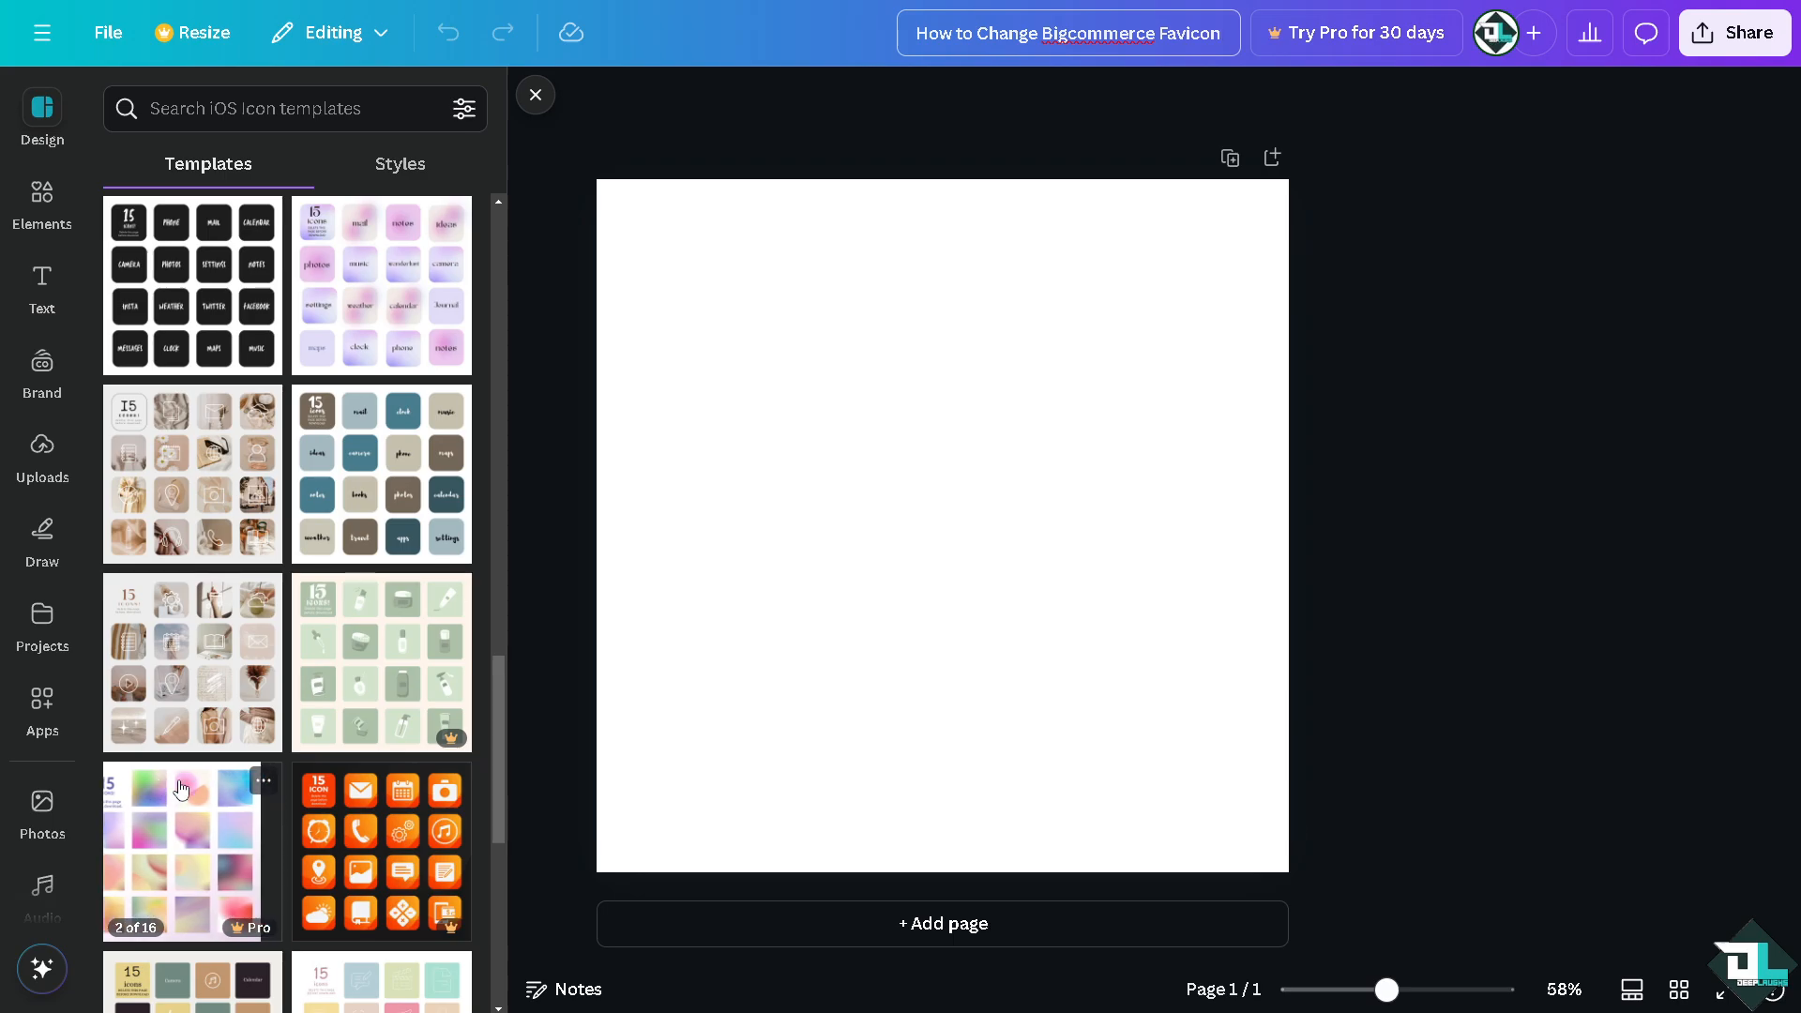
{"action": "scroll", "coordinate": [183, 783], "scroll_direction": "down", "scroll_amount": 2}
{"action": "scroll", "coordinate": [198, 460], "scroll_direction": "down", "scroll_amount": 3}
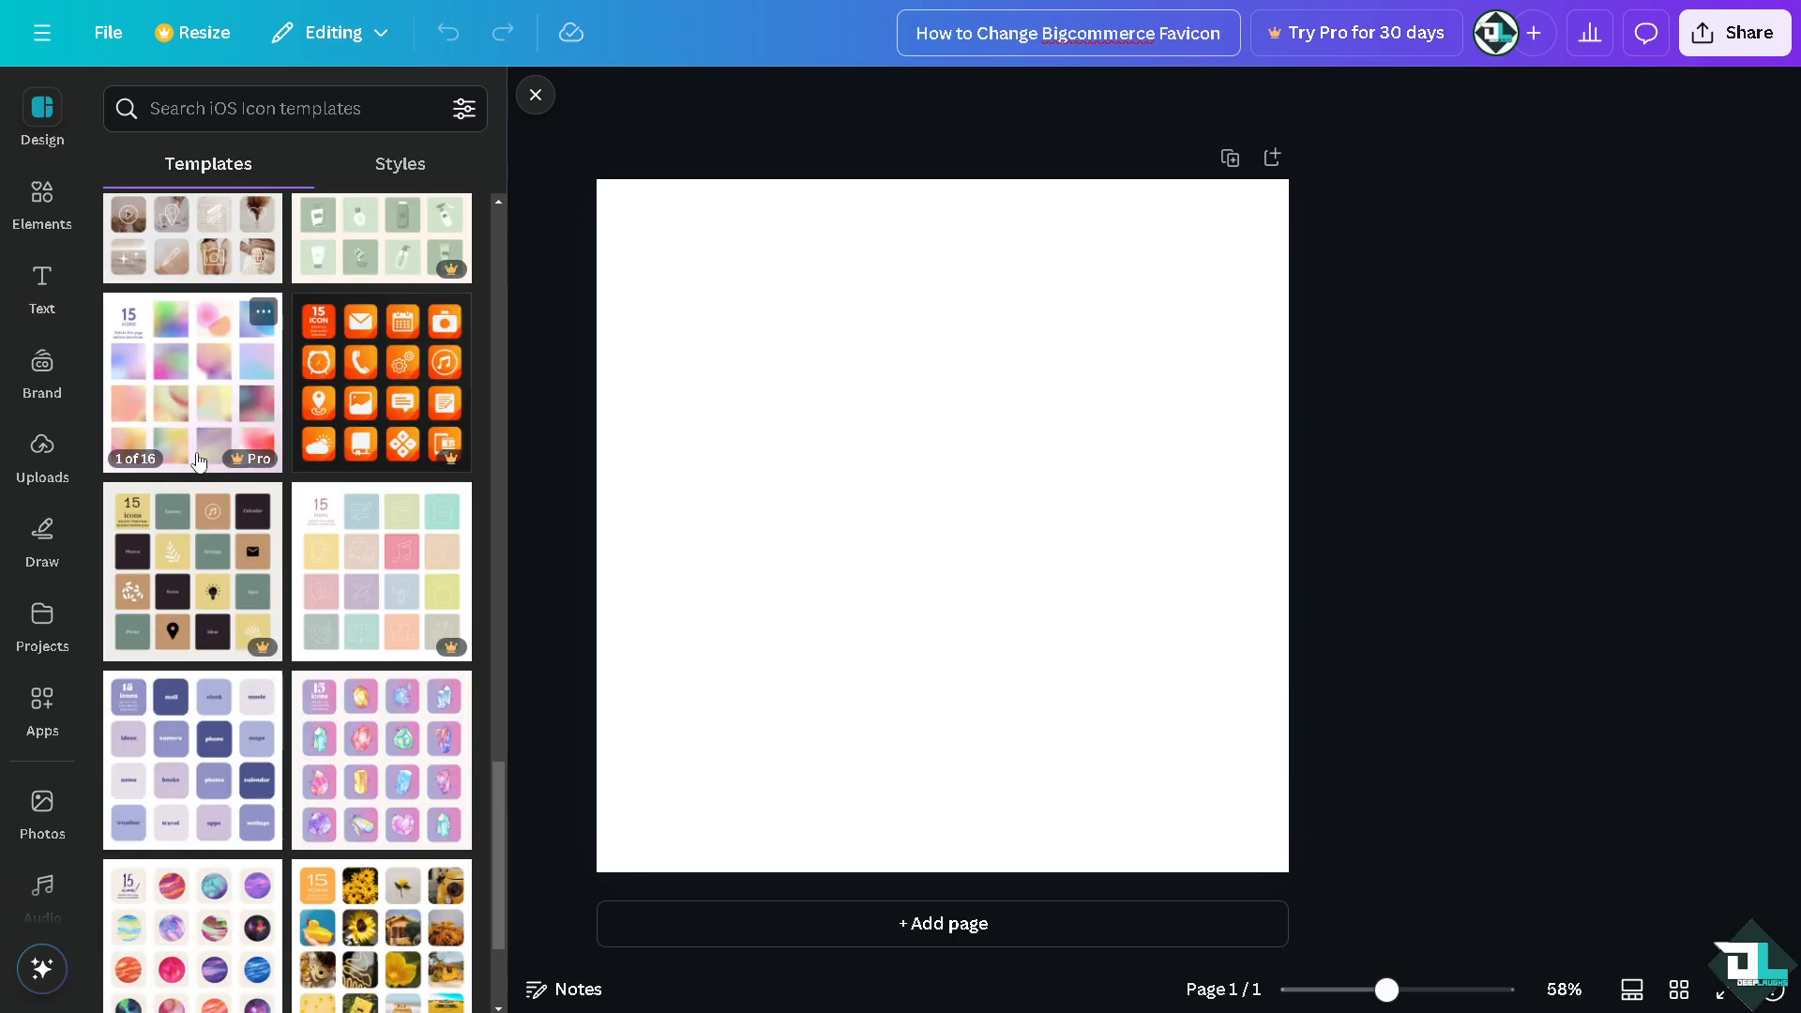
{"action": "scroll", "coordinate": [187, 563], "scroll_direction": "down", "scroll_amount": 2}
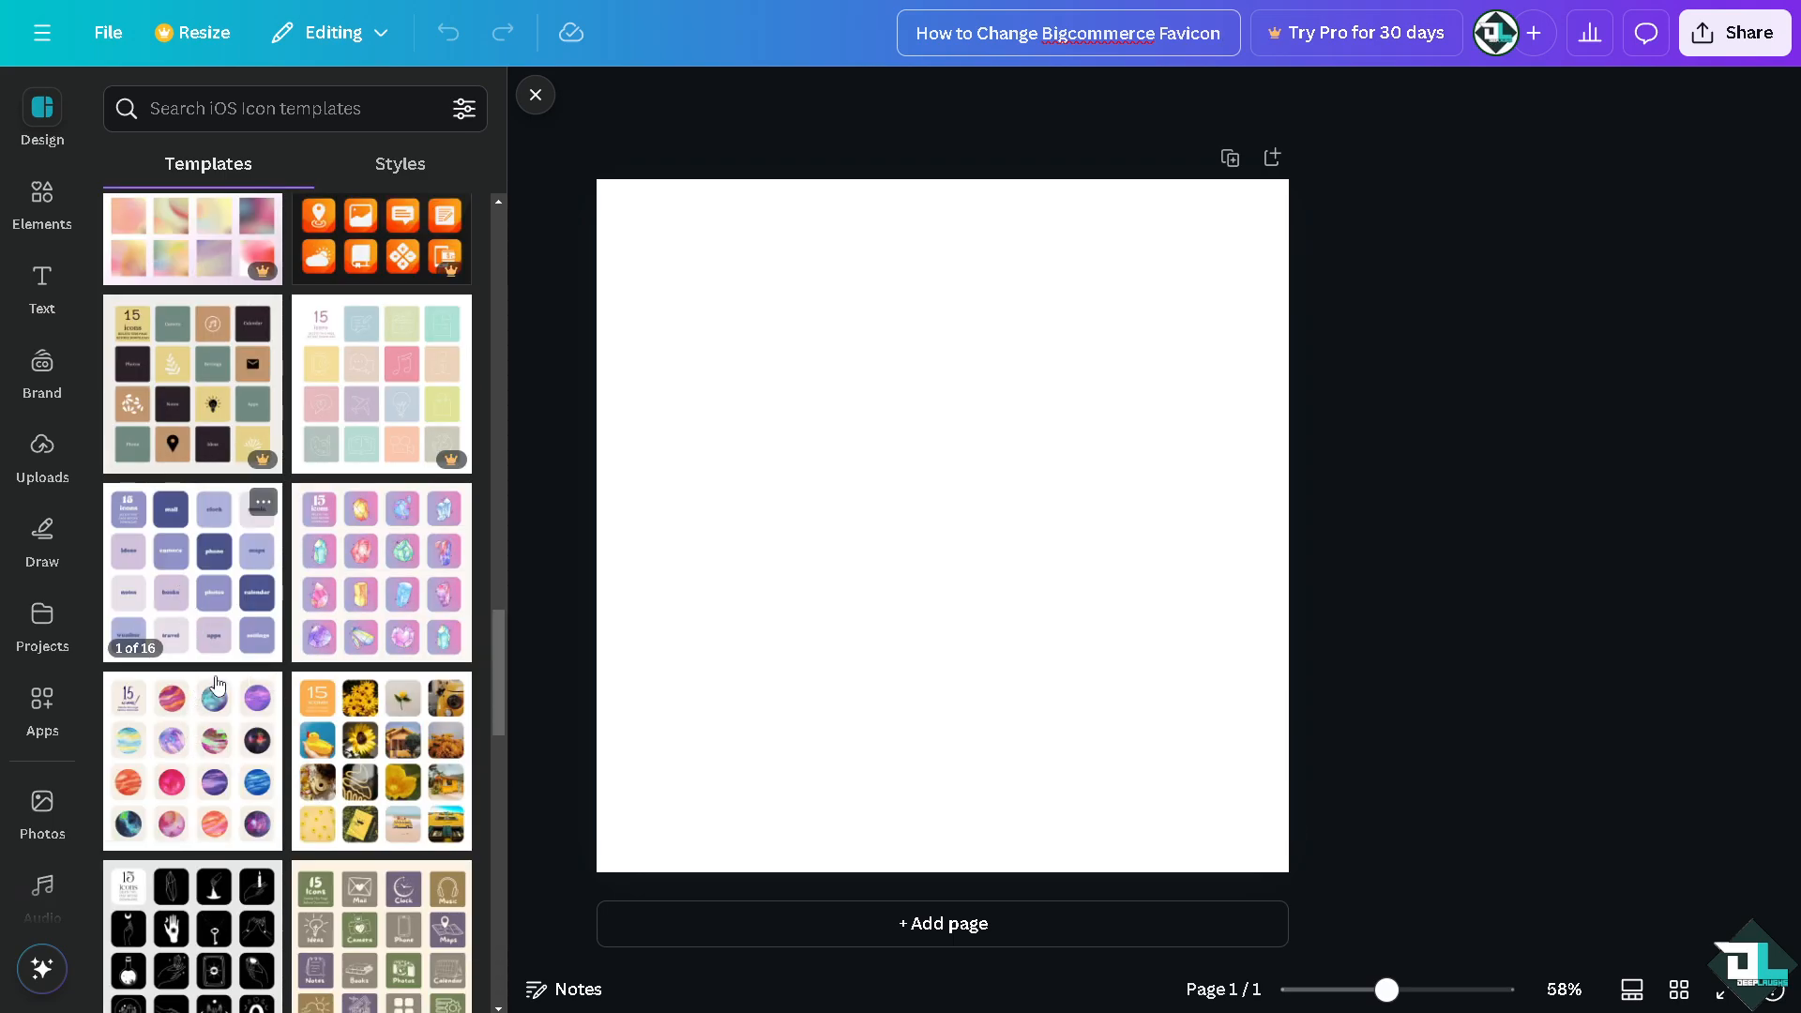
{"action": "scroll", "coordinate": [217, 685], "scroll_direction": "down", "scroll_amount": 3}
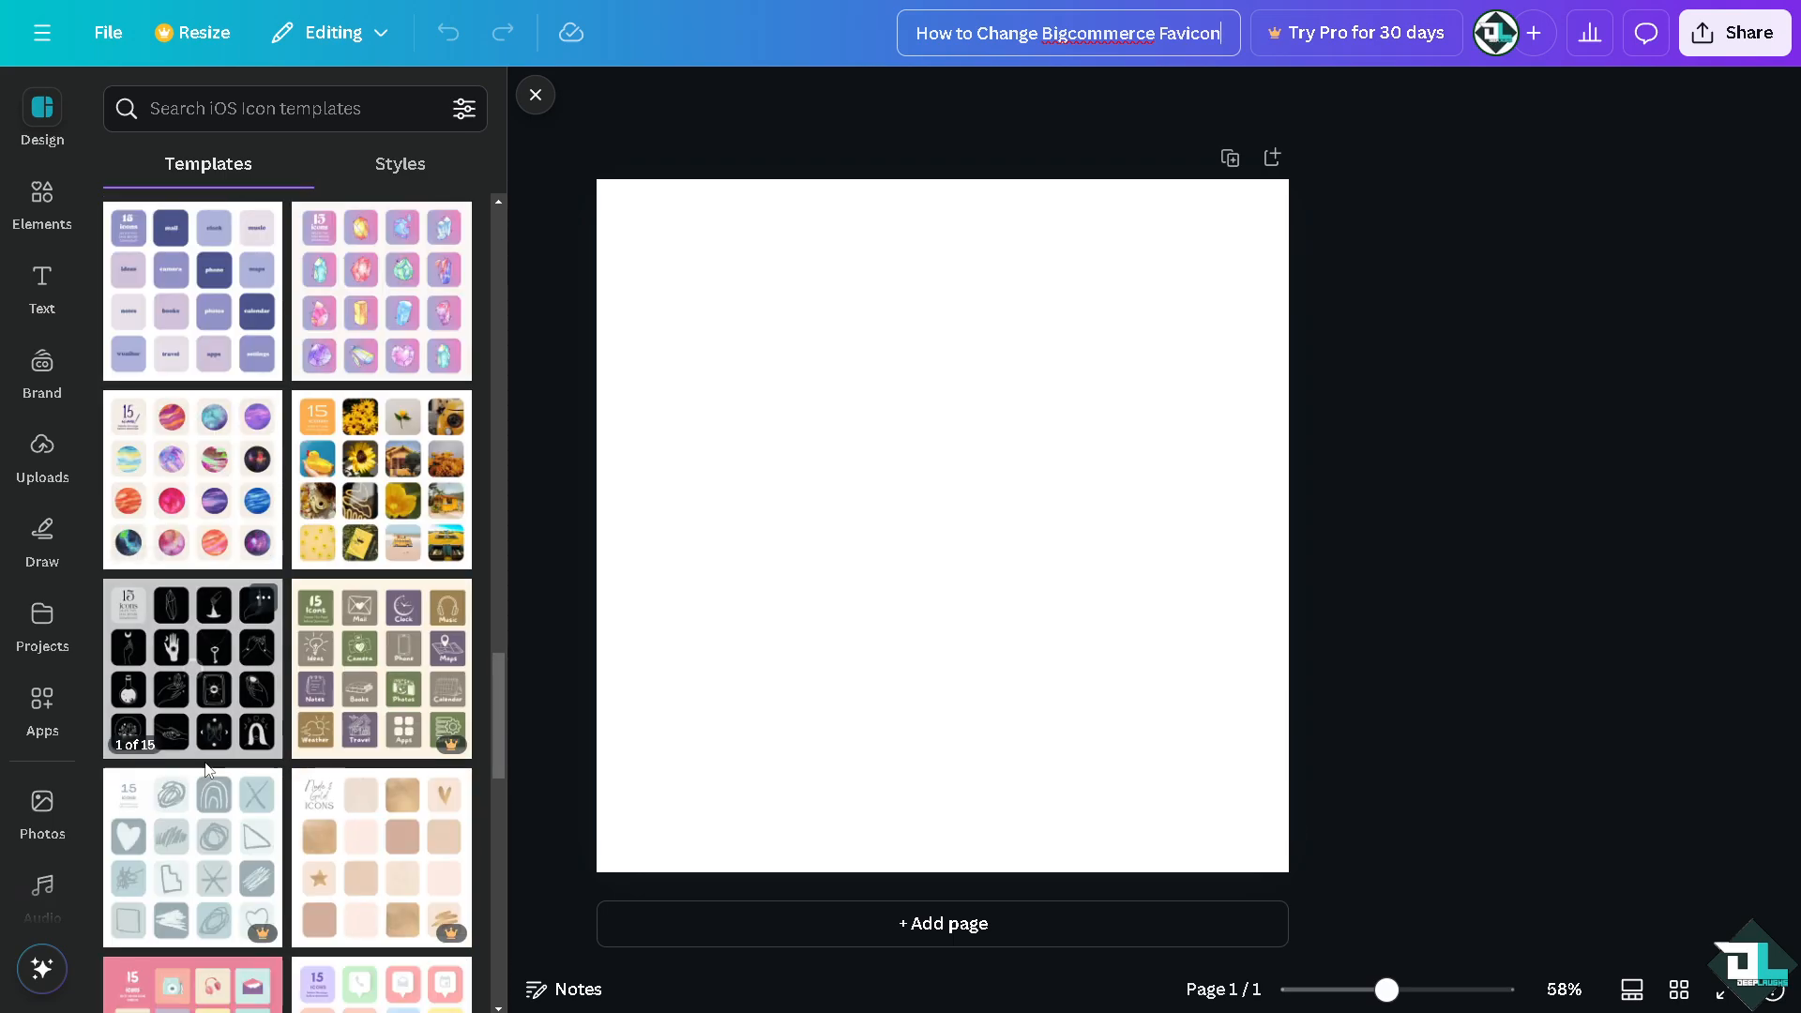
{"action": "left_click", "coordinate": [192, 680]}
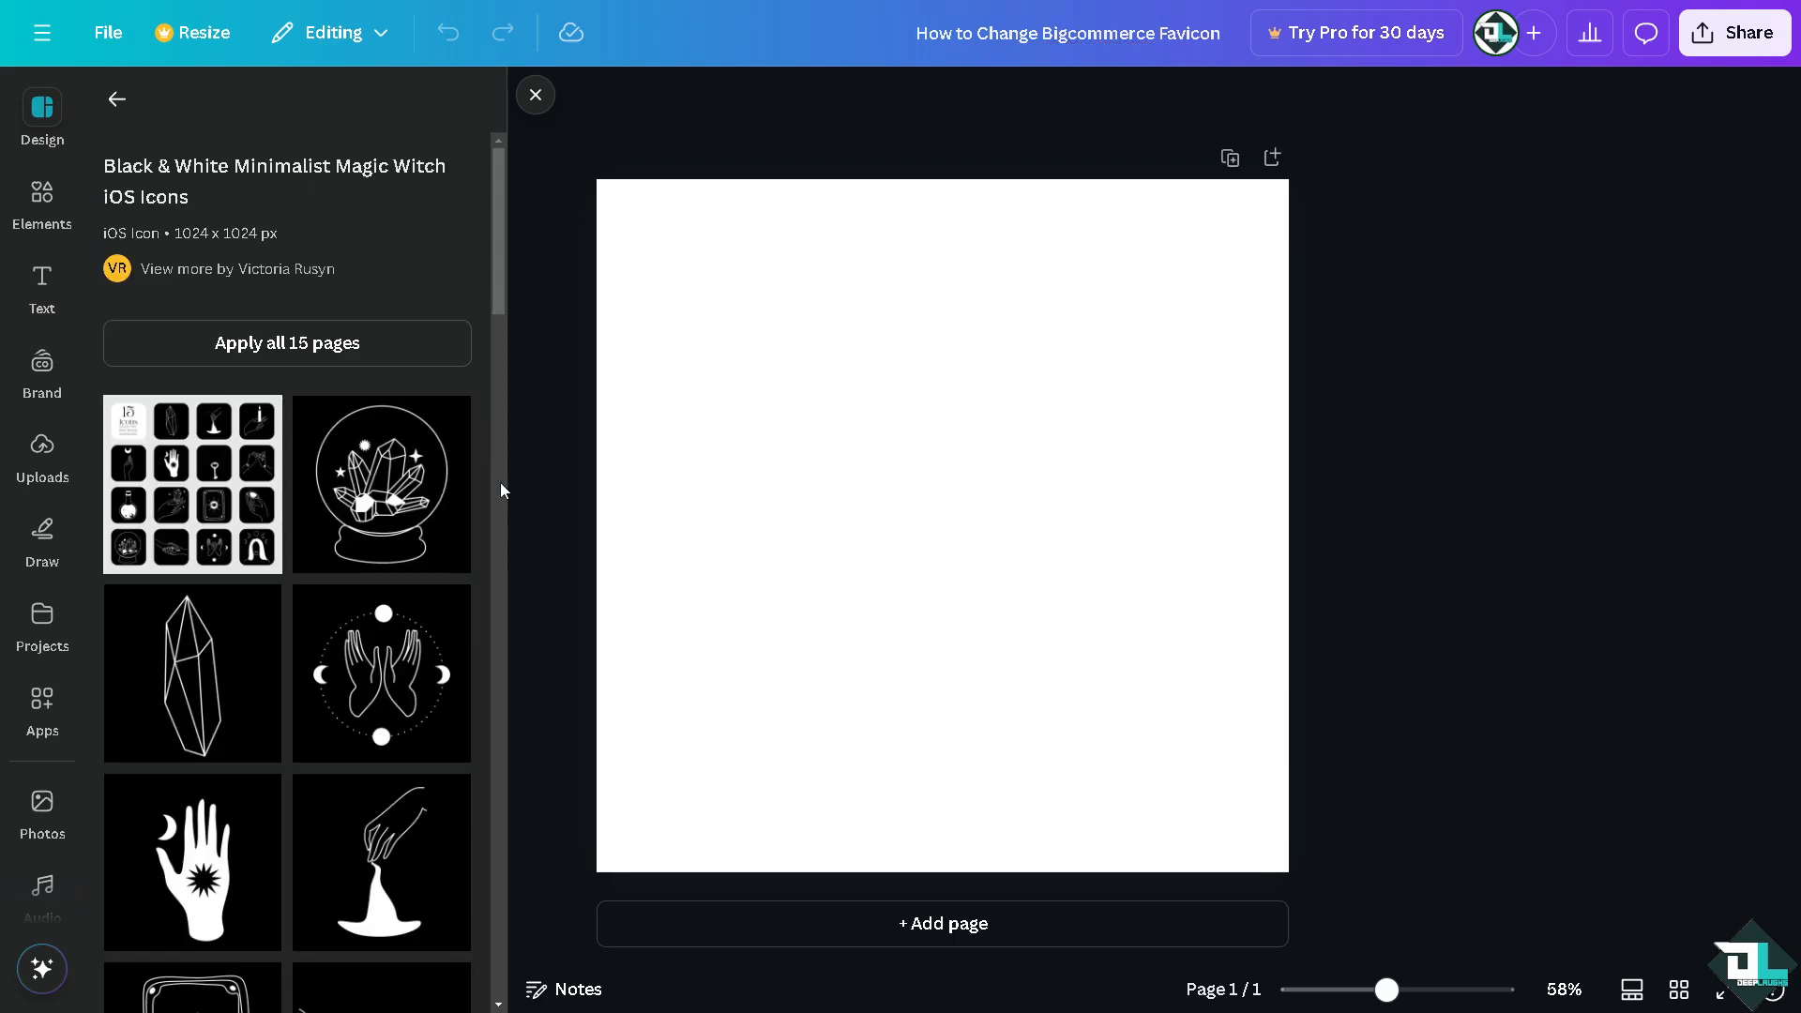
Look through the icons in the Black & White Minimalist Magic Witch set and return to the template list
{"action": "scroll", "coordinate": [356, 573], "scroll_direction": "down", "scroll_amount": 3}
{"action": "scroll", "coordinate": [352, 580], "scroll_direction": "down", "scroll_amount": 8}
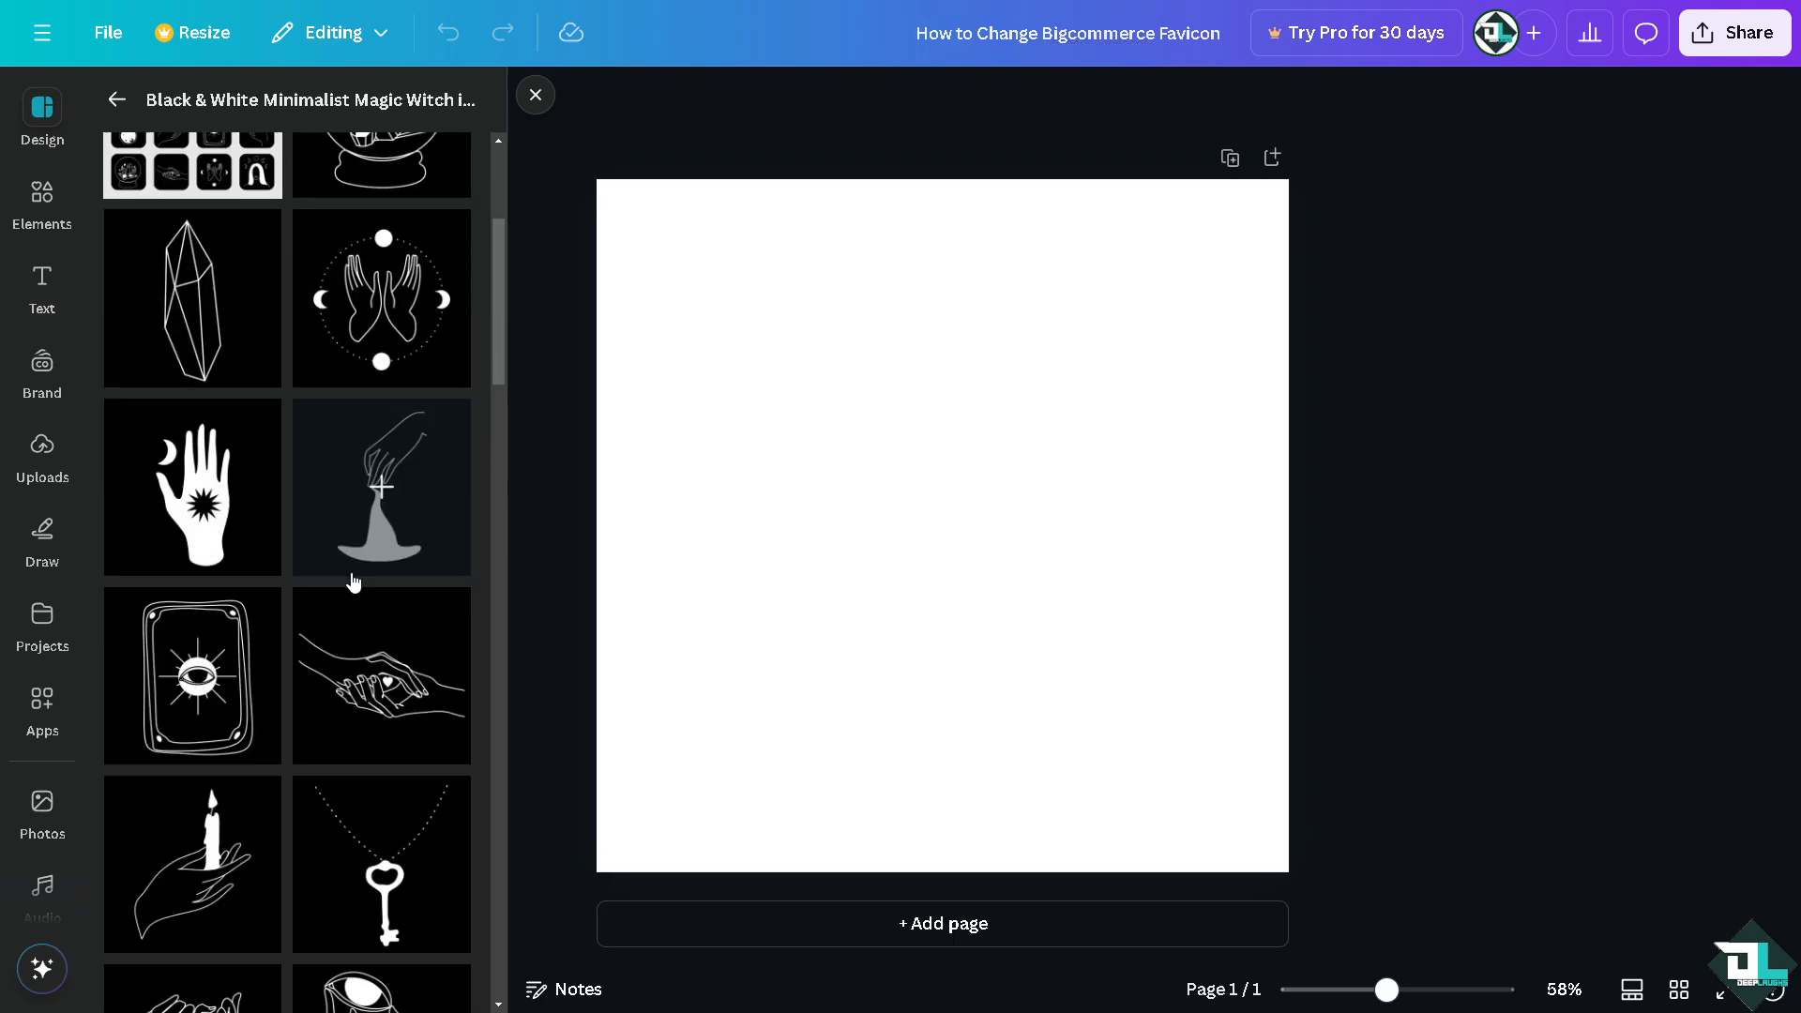
{"action": "scroll", "coordinate": [305, 576], "scroll_direction": "down", "scroll_amount": 9}
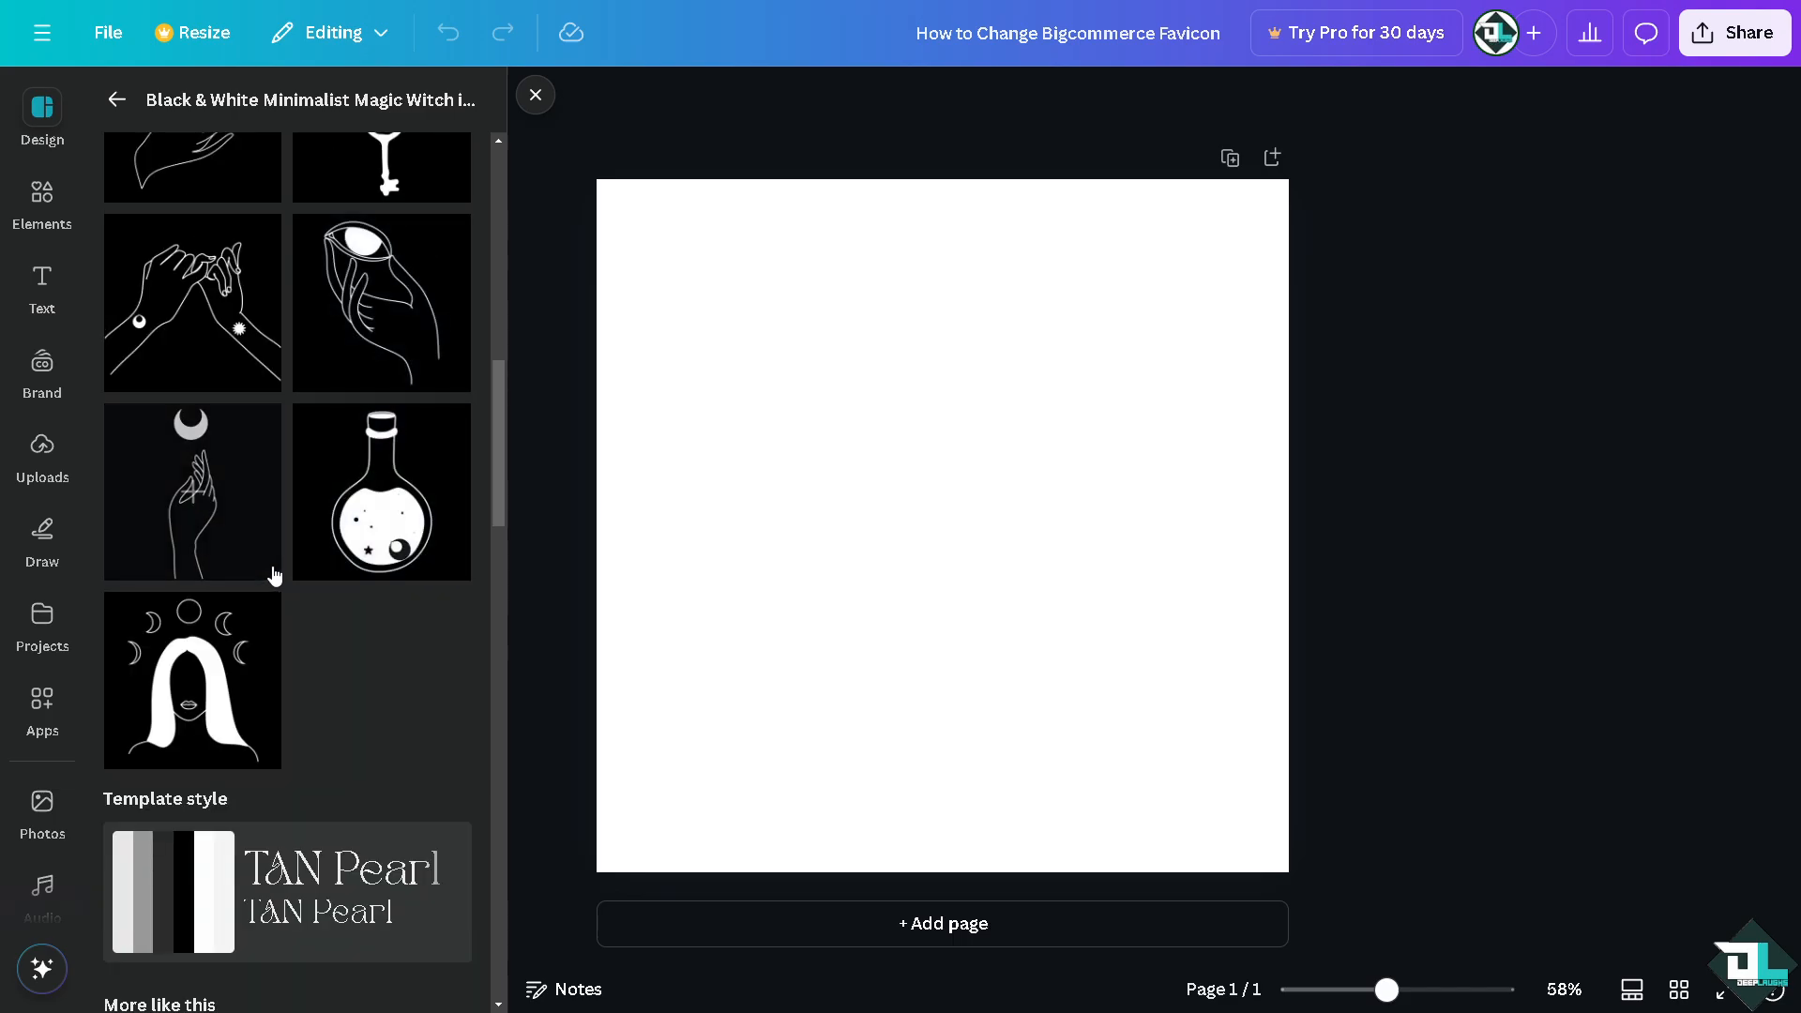
{"action": "scroll", "coordinate": [254, 573], "scroll_direction": "up", "scroll_amount": 15}
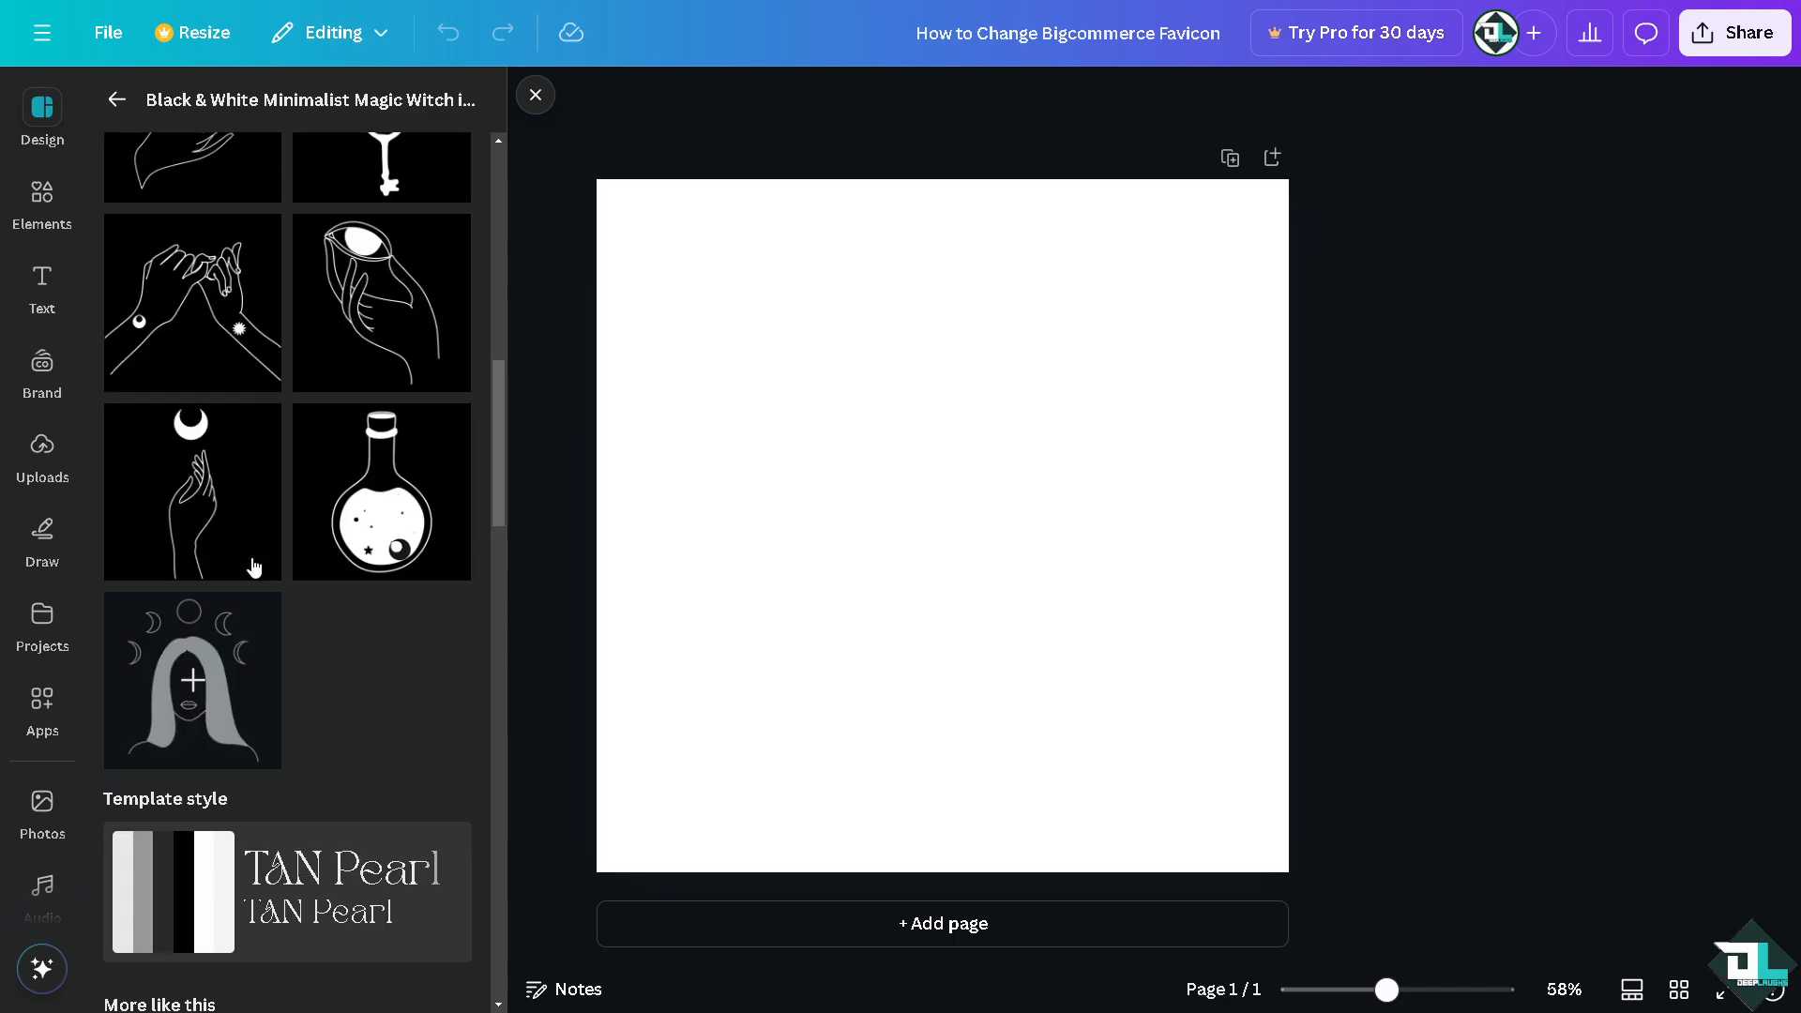
{"action": "scroll", "coordinate": [259, 531], "scroll_direction": "up", "scroll_amount": 3}
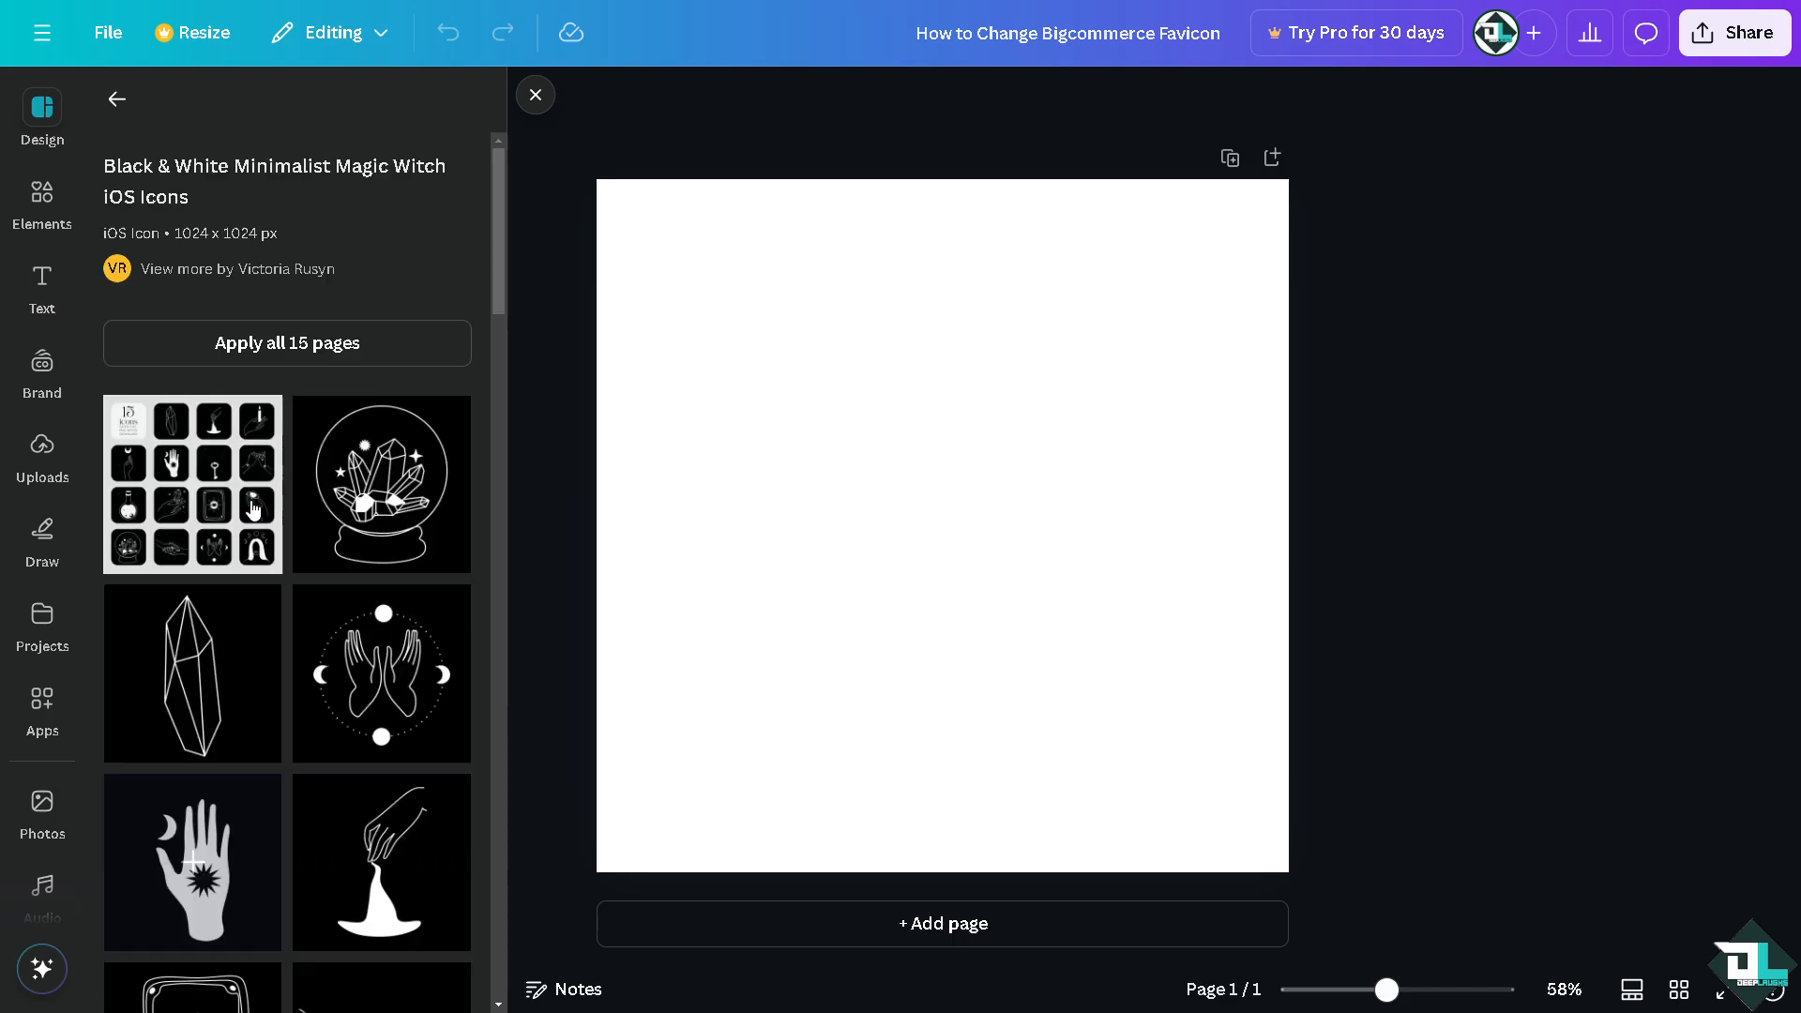
{"action": "left_click", "coordinate": [117, 101]}
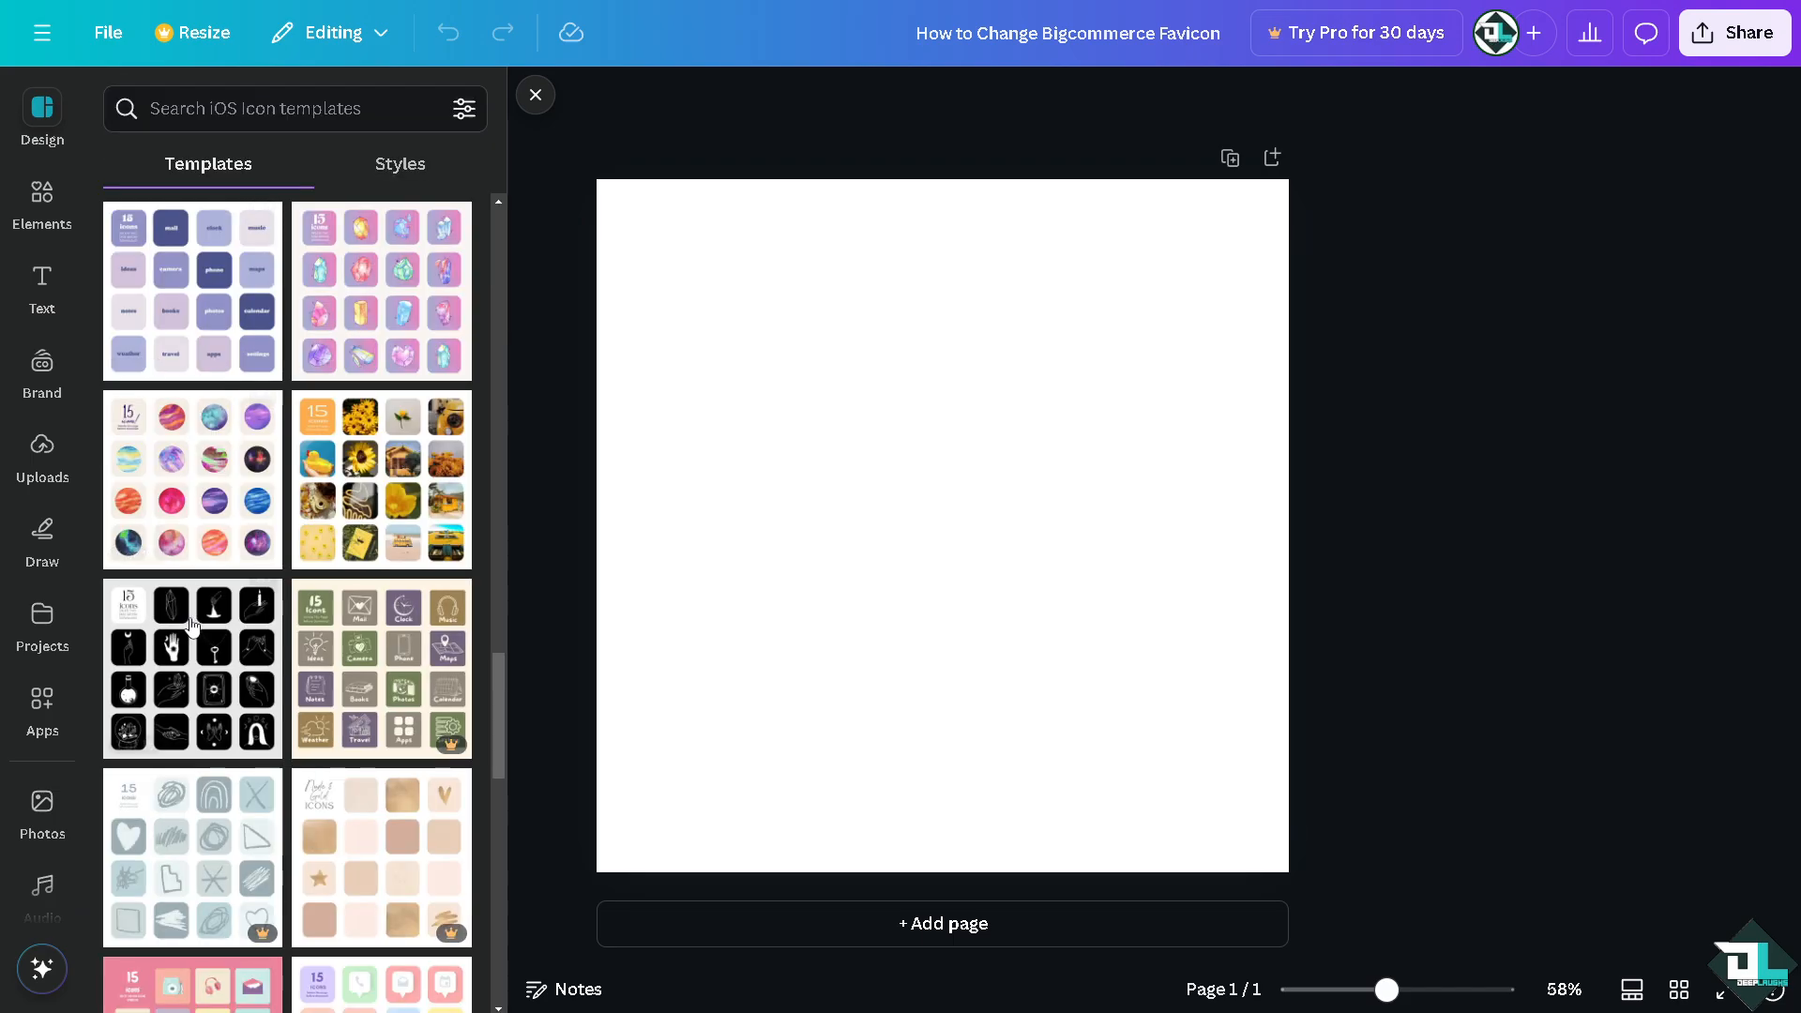
Find the Organic Watercolor Icons Icon Set among the iOS Icon templates and open it
{"action": "scroll", "coordinate": [281, 647], "scroll_direction": "down", "scroll_amount": 10}
{"action": "scroll", "coordinate": [311, 659], "scroll_direction": "down", "scroll_amount": 4}
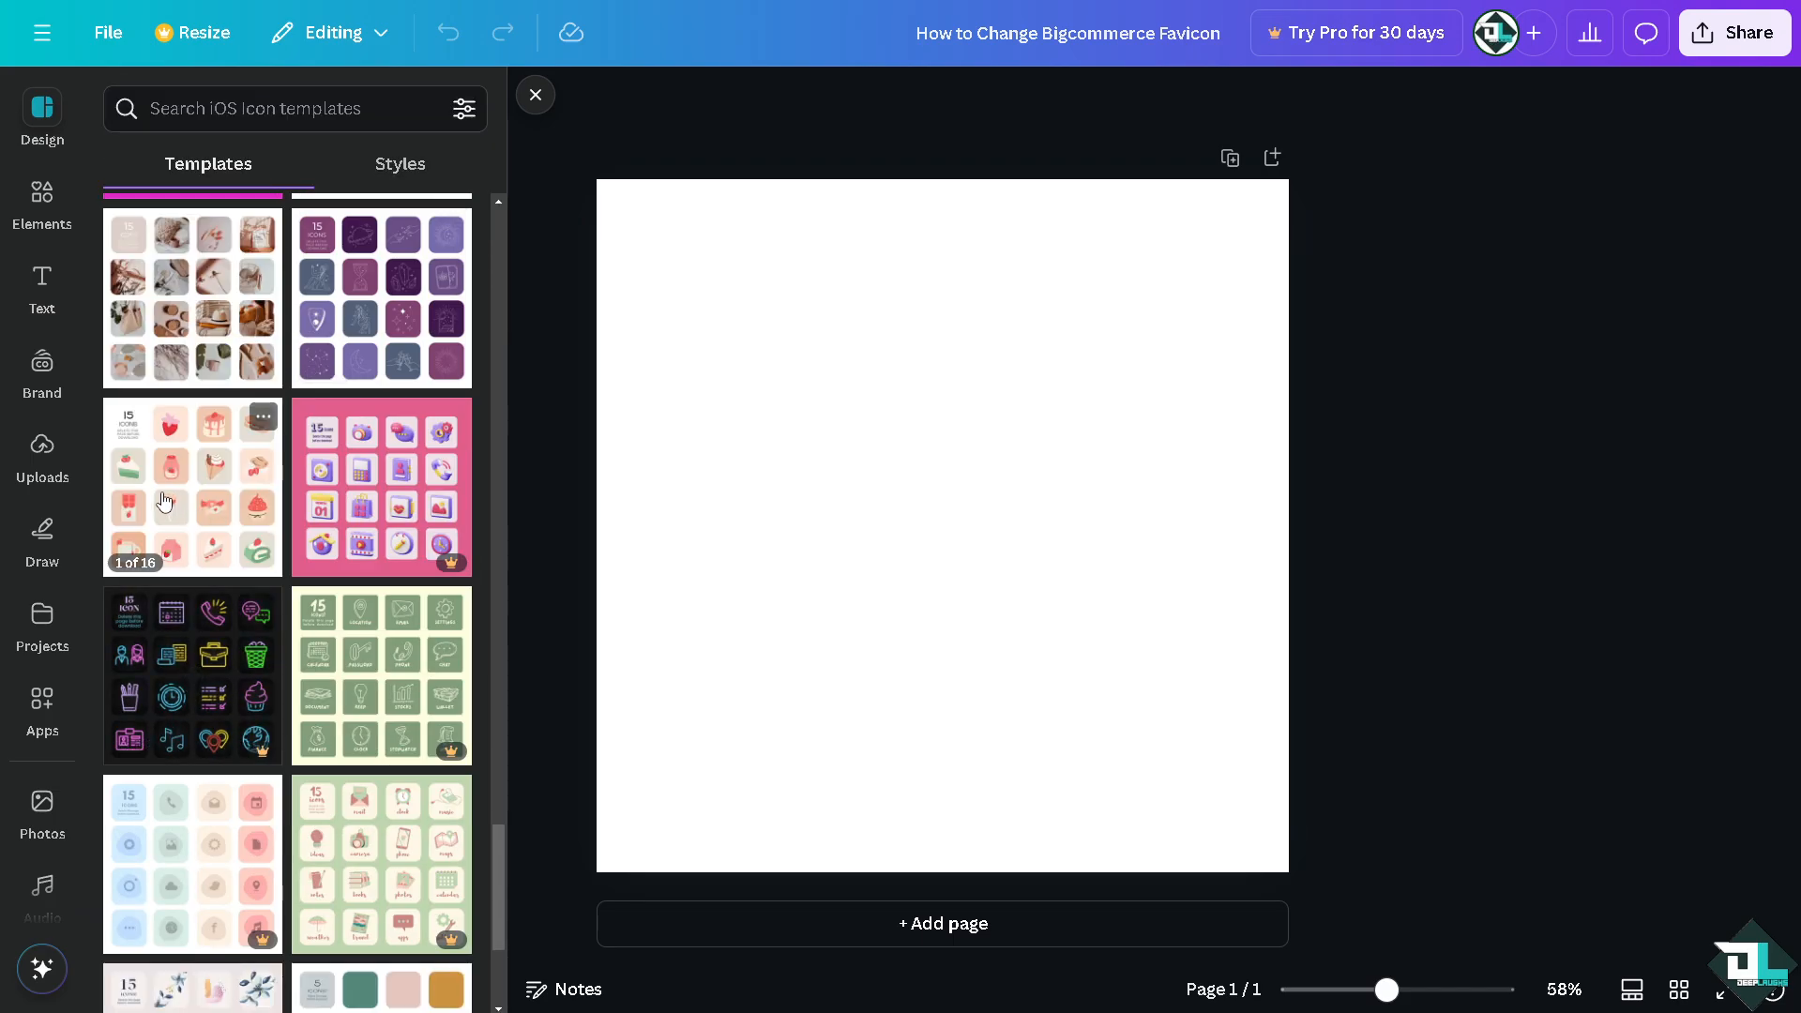
{"action": "scroll", "coordinate": [222, 748], "scroll_direction": "down", "scroll_amount": 3}
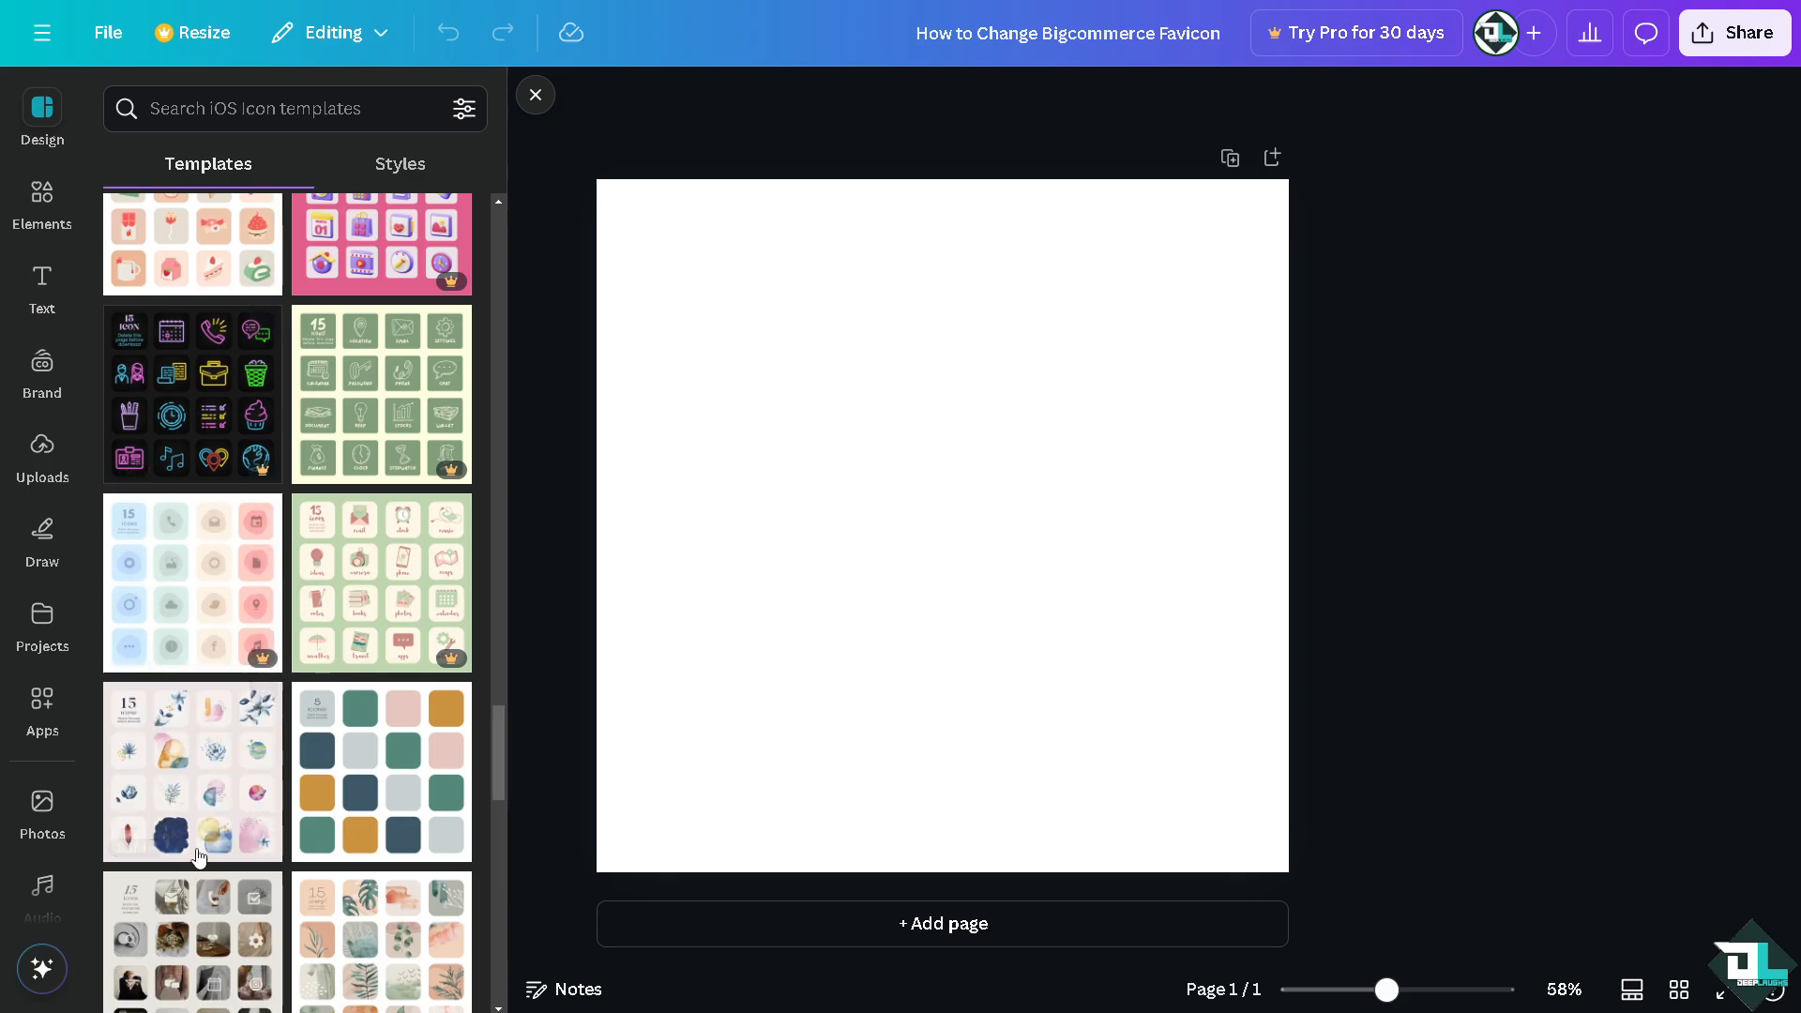
{"action": "left_click", "coordinate": [222, 748]}
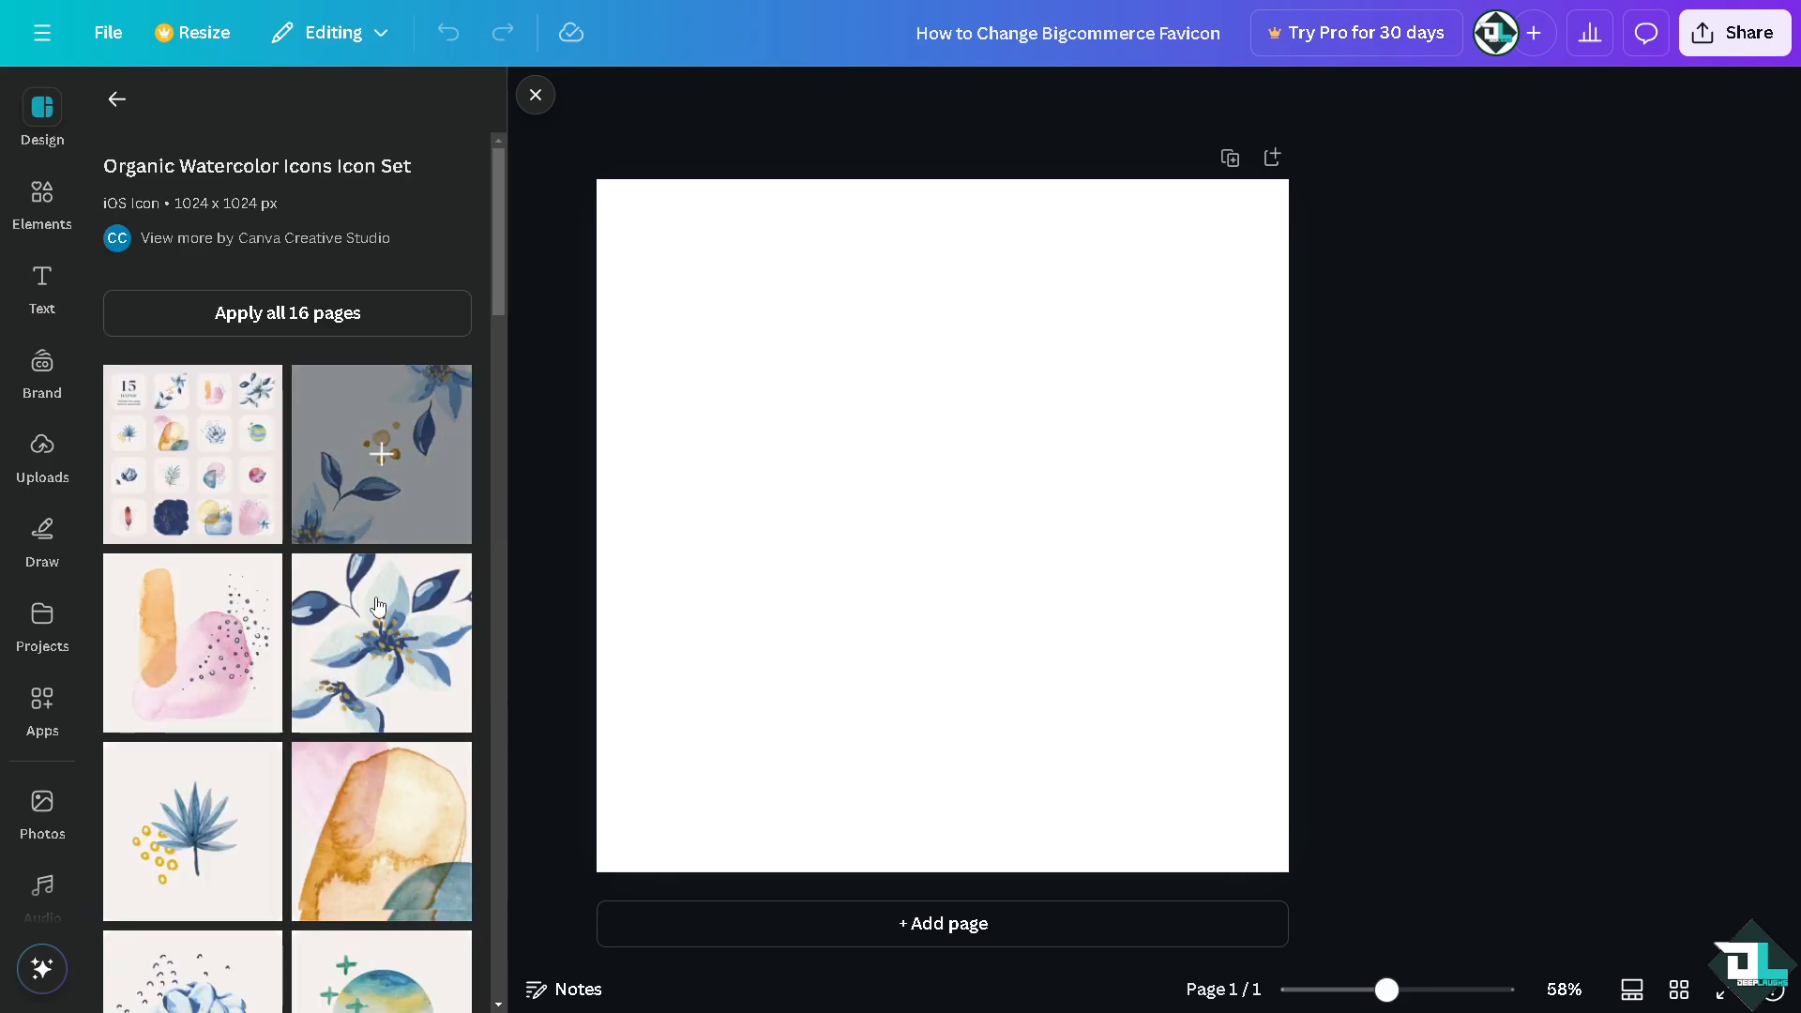
Apply the watercolor set's pink-purple circle icon with blue leaves to the blank page and close the template browser
{"action": "scroll", "coordinate": [386, 603], "scroll_direction": "down", "scroll_amount": 7}
{"action": "scroll", "coordinate": [281, 657], "scroll_direction": "down", "scroll_amount": 3}
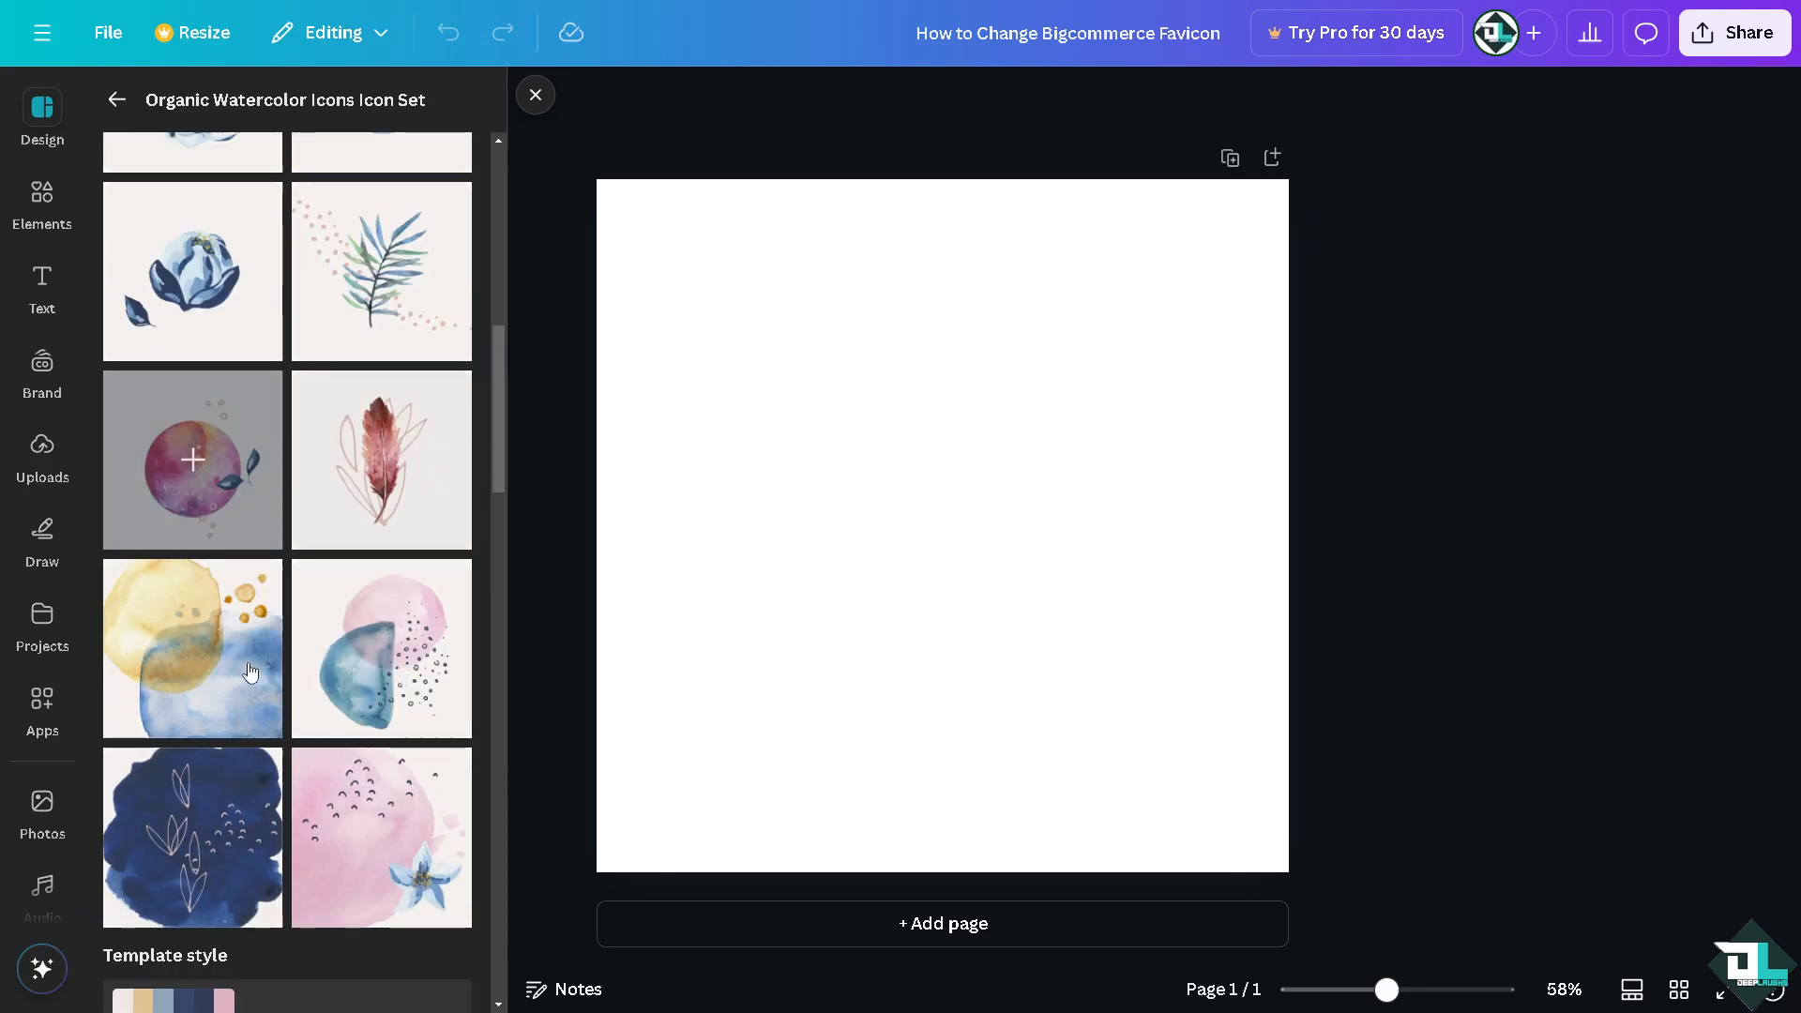
{"action": "scroll", "coordinate": [220, 601], "scroll_direction": "down", "scroll_amount": 2}
{"action": "scroll", "coordinate": [225, 605], "scroll_direction": "up", "scroll_amount": 4}
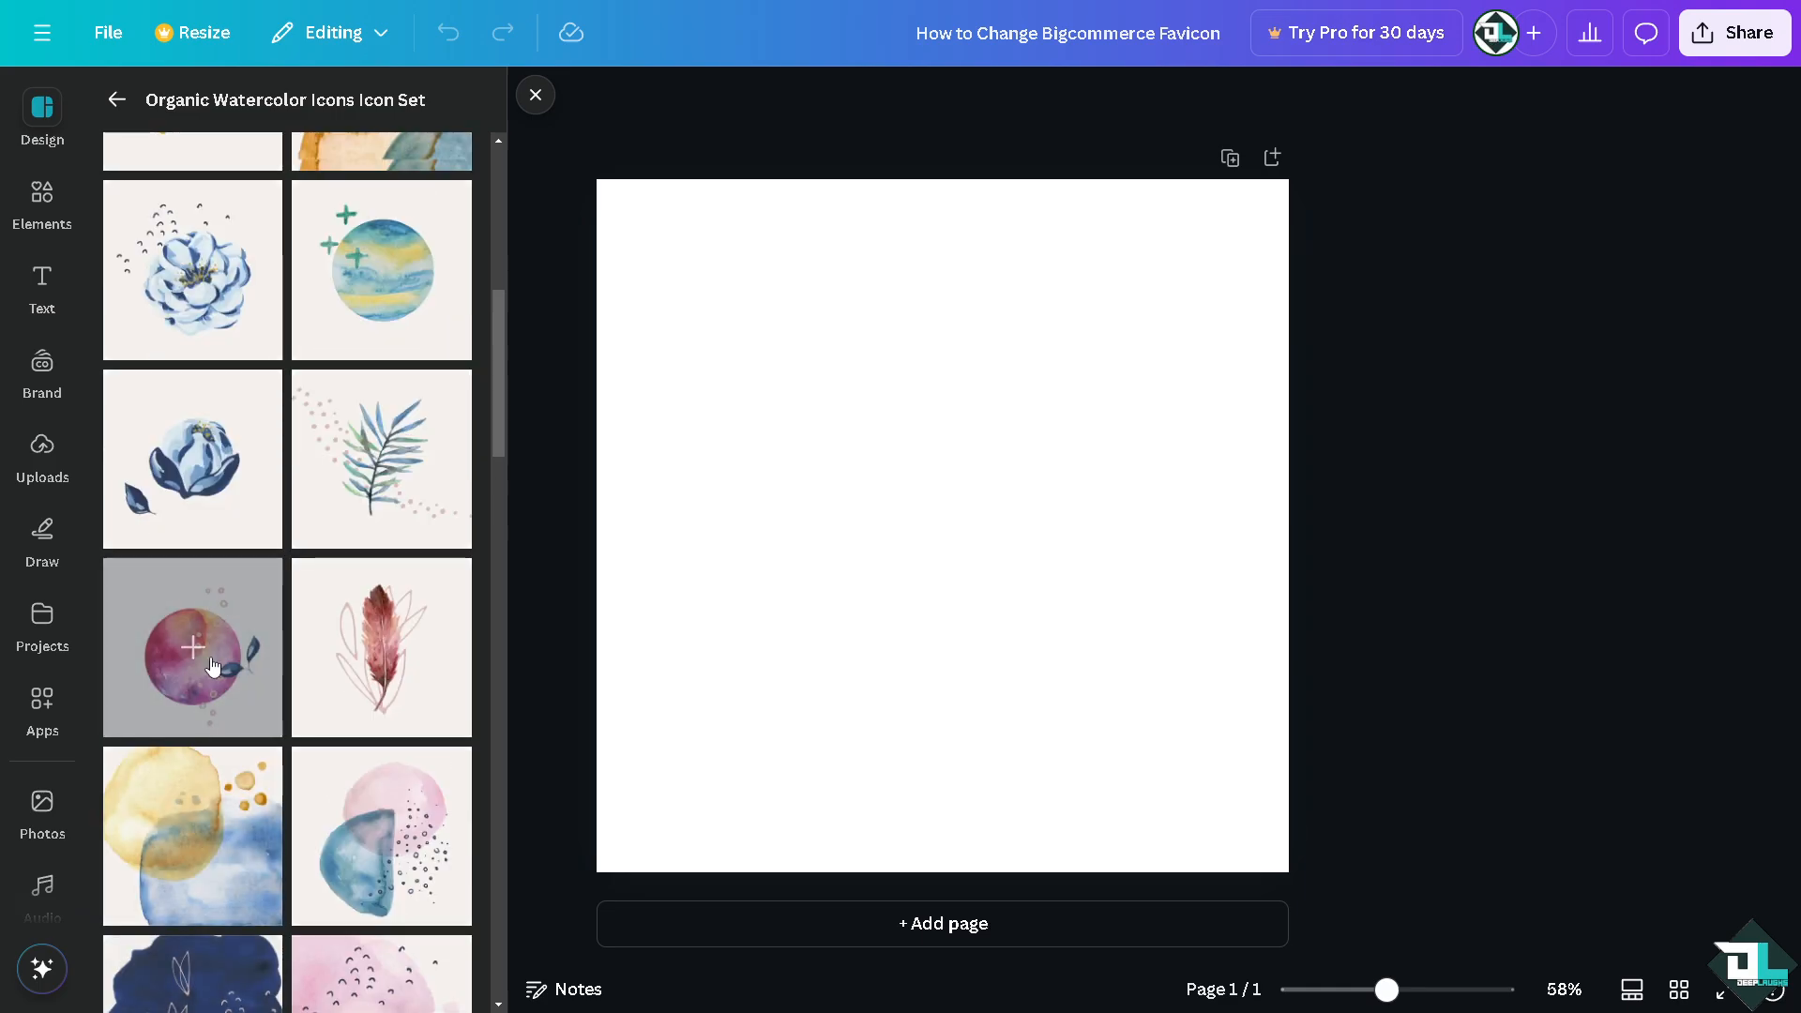
{"action": "left_click", "coordinate": [184, 631]}
{"action": "left_click", "coordinate": [914, 447]}
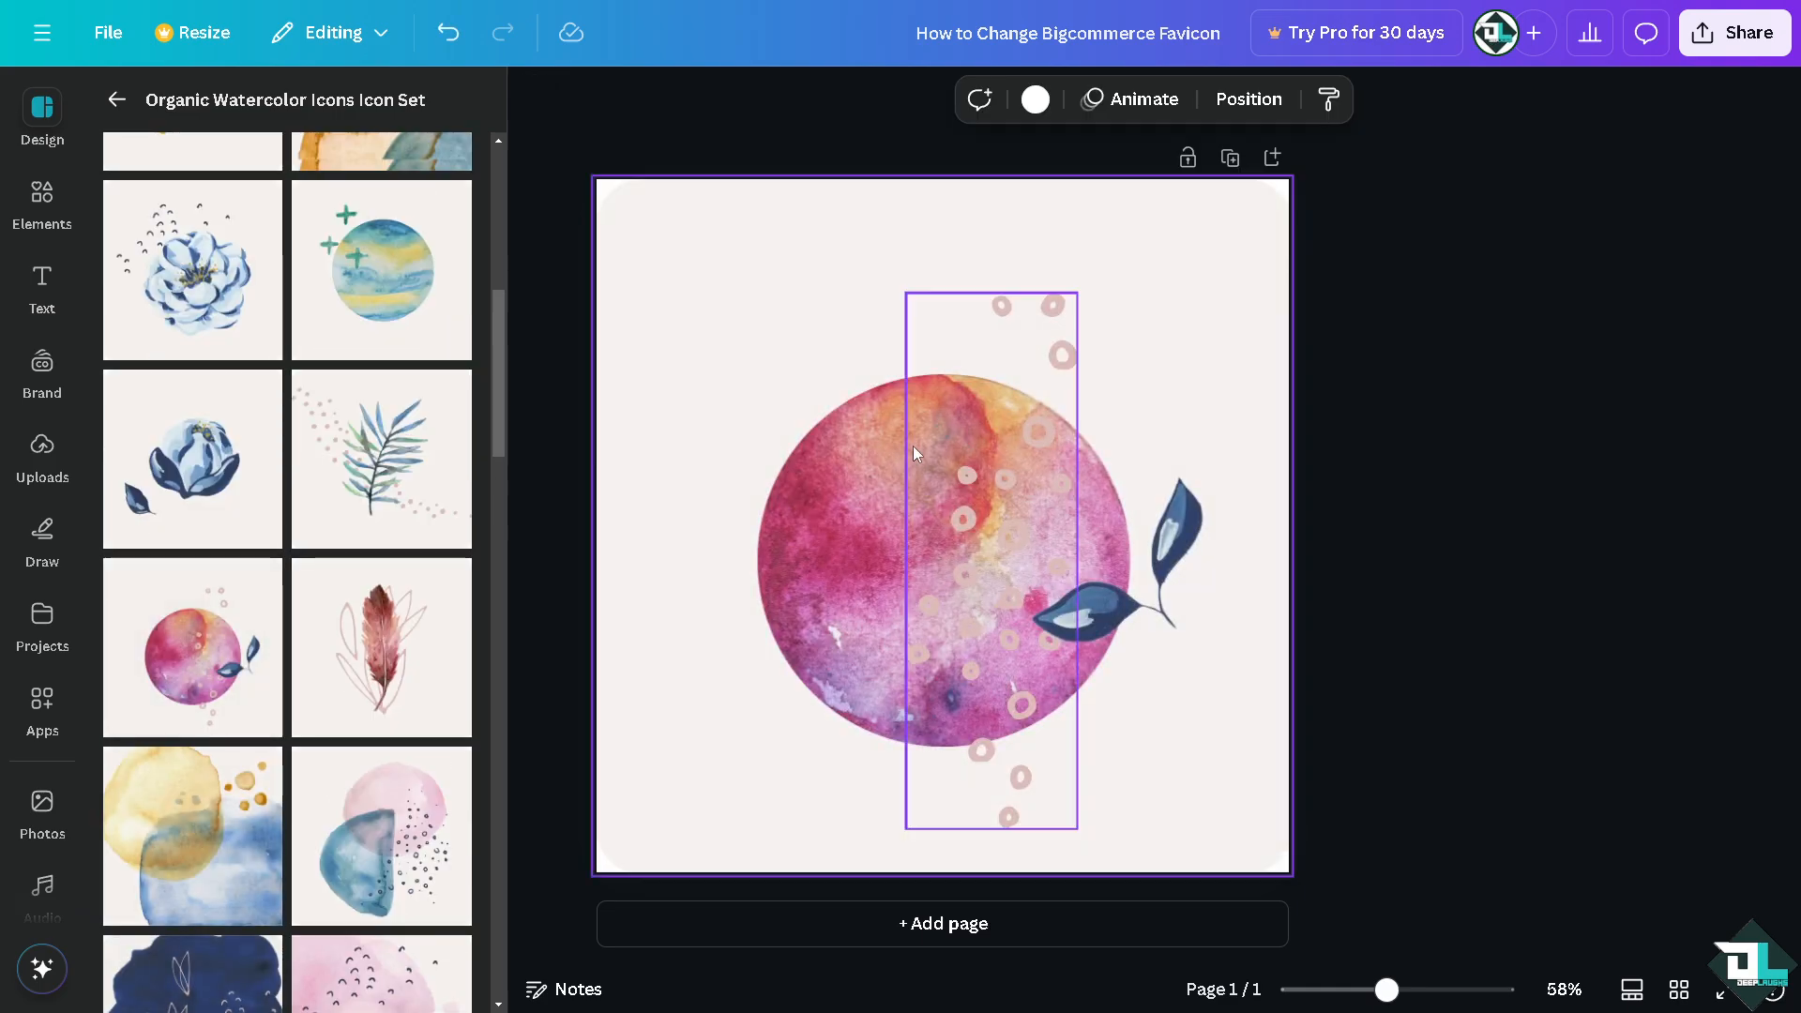
{"action": "left_click", "coordinate": [895, 448]}
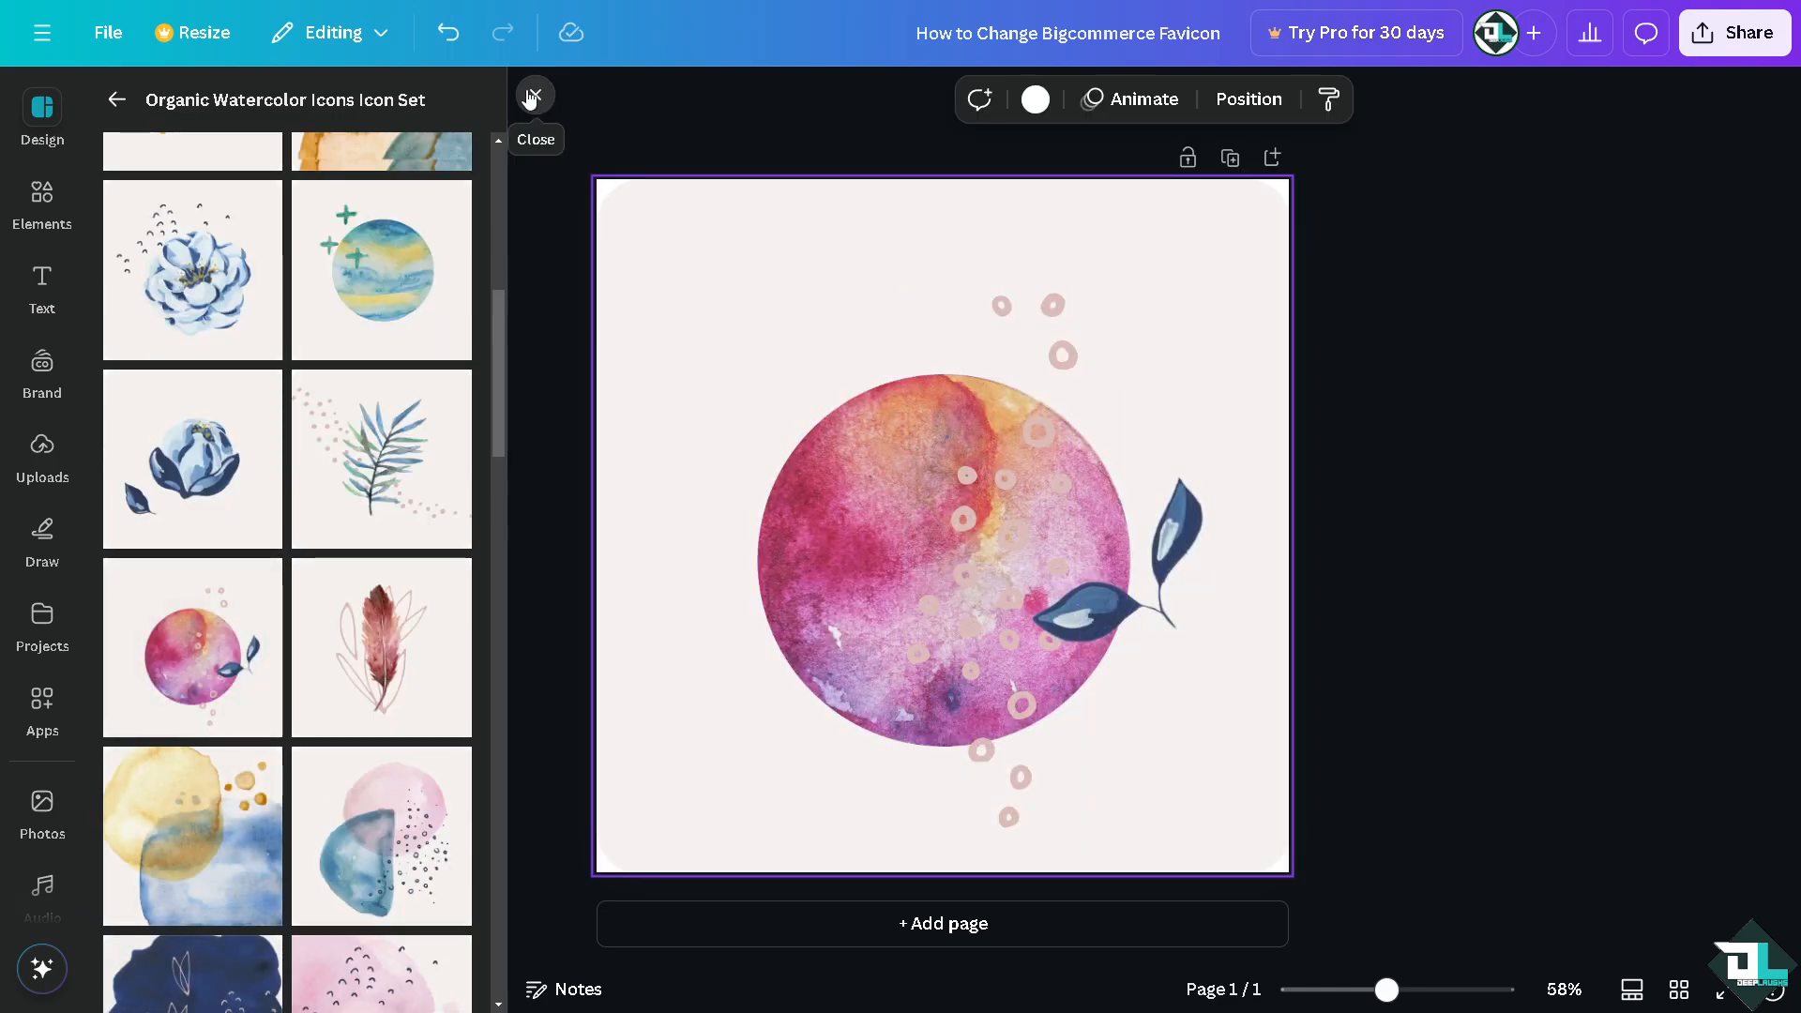
{"action": "left_click", "coordinate": [535, 95]}
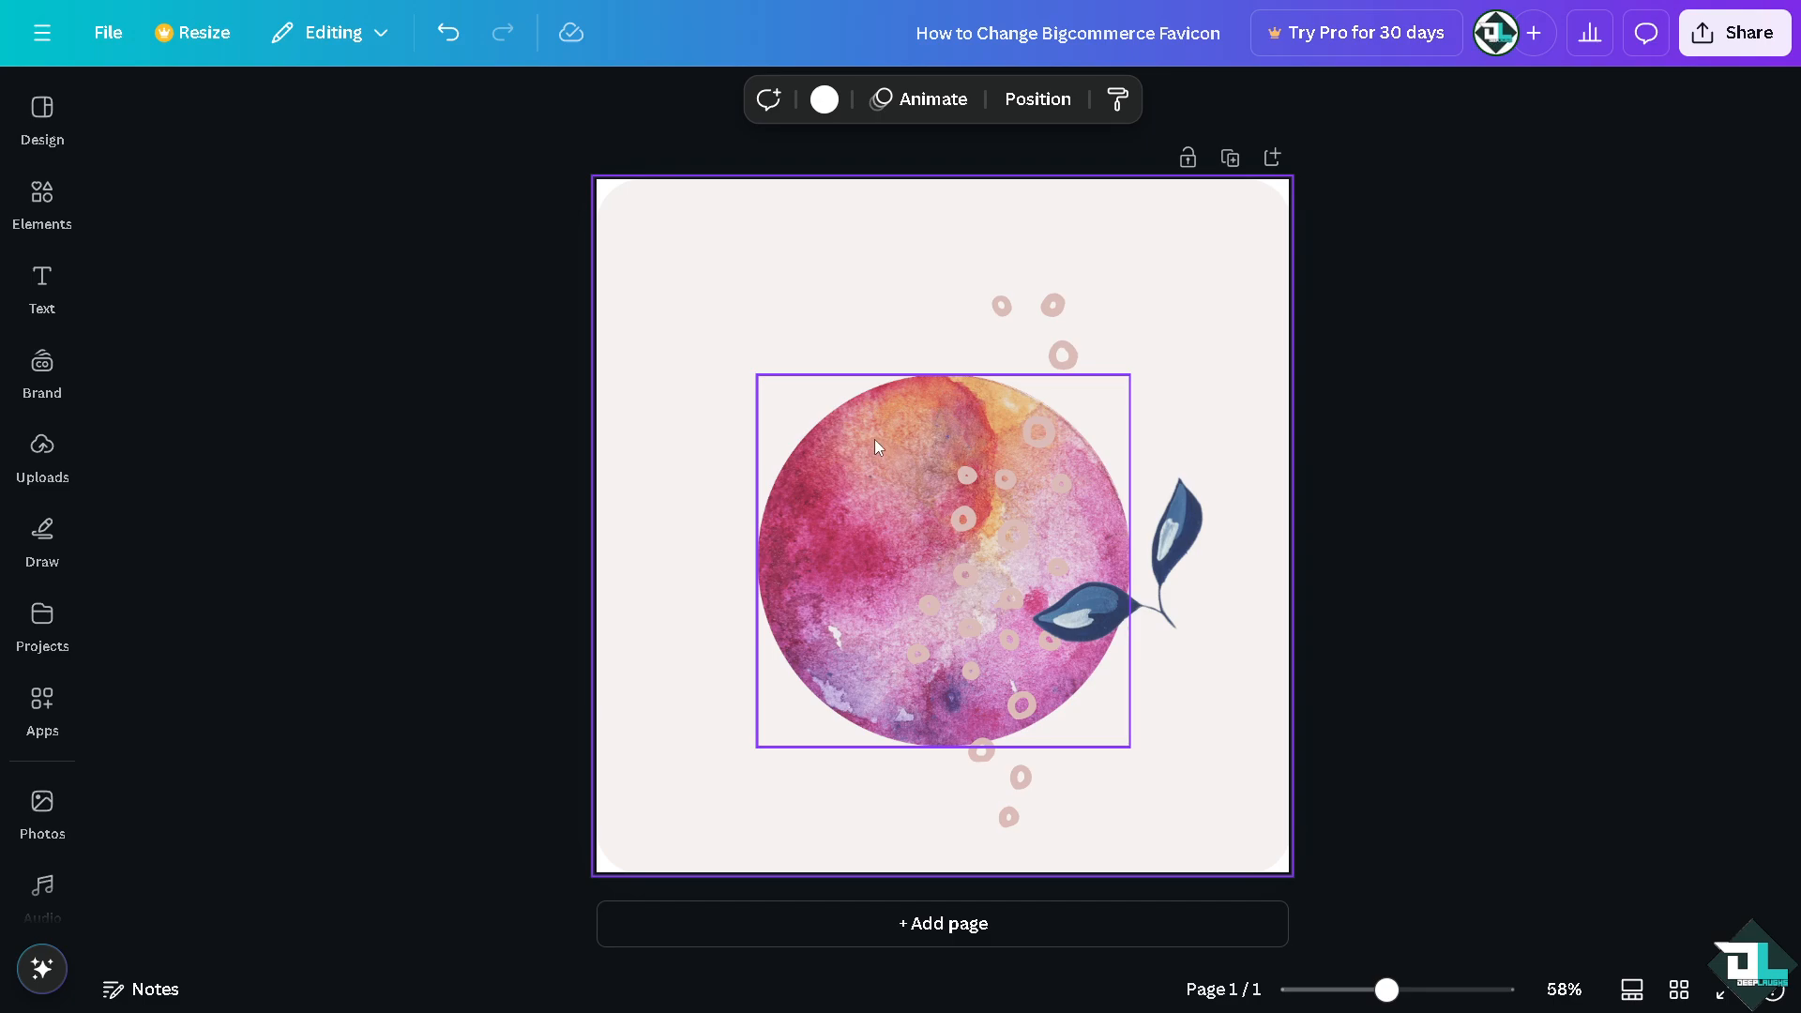
Move the watercolor circle slightly up and to the right, and try natural filters such as Fresco and Myst on it
{"action": "left_click_drag", "start_coordinate": [874, 441], "coordinate": [886, 404]}
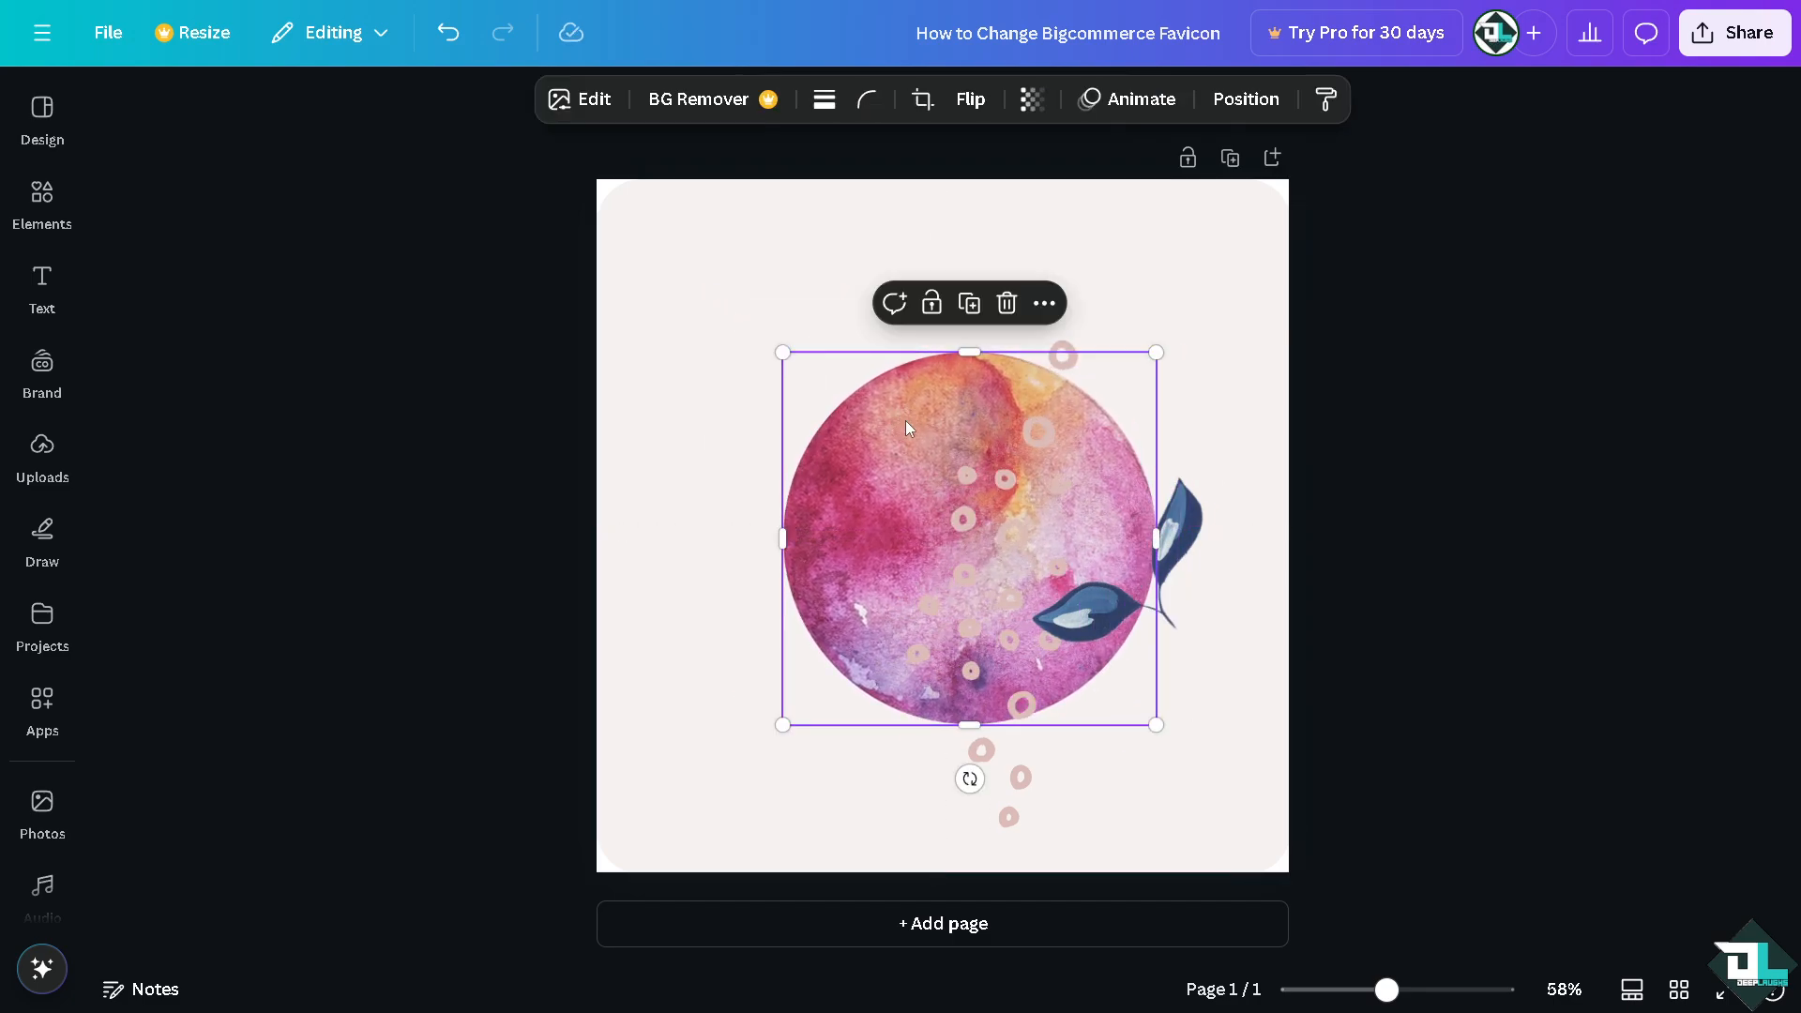
{"action": "left_click", "coordinate": [598, 101]}
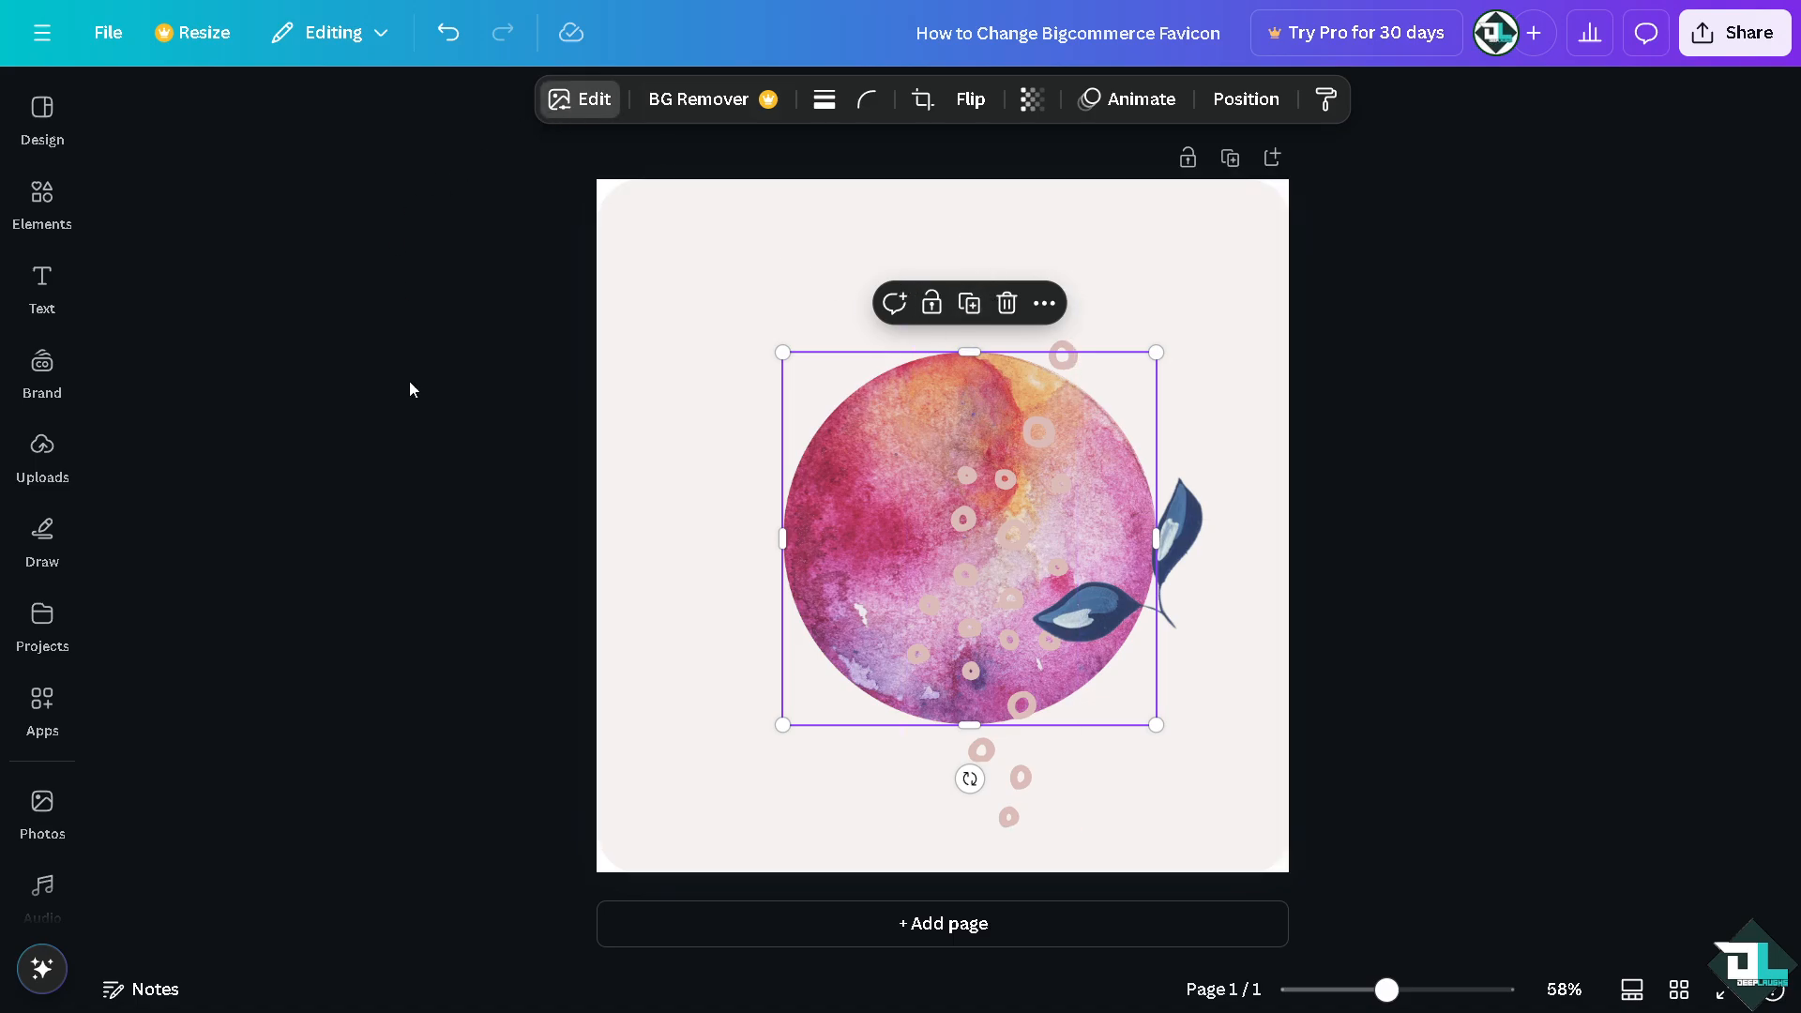
{"action": "left_click", "coordinate": [293, 552]}
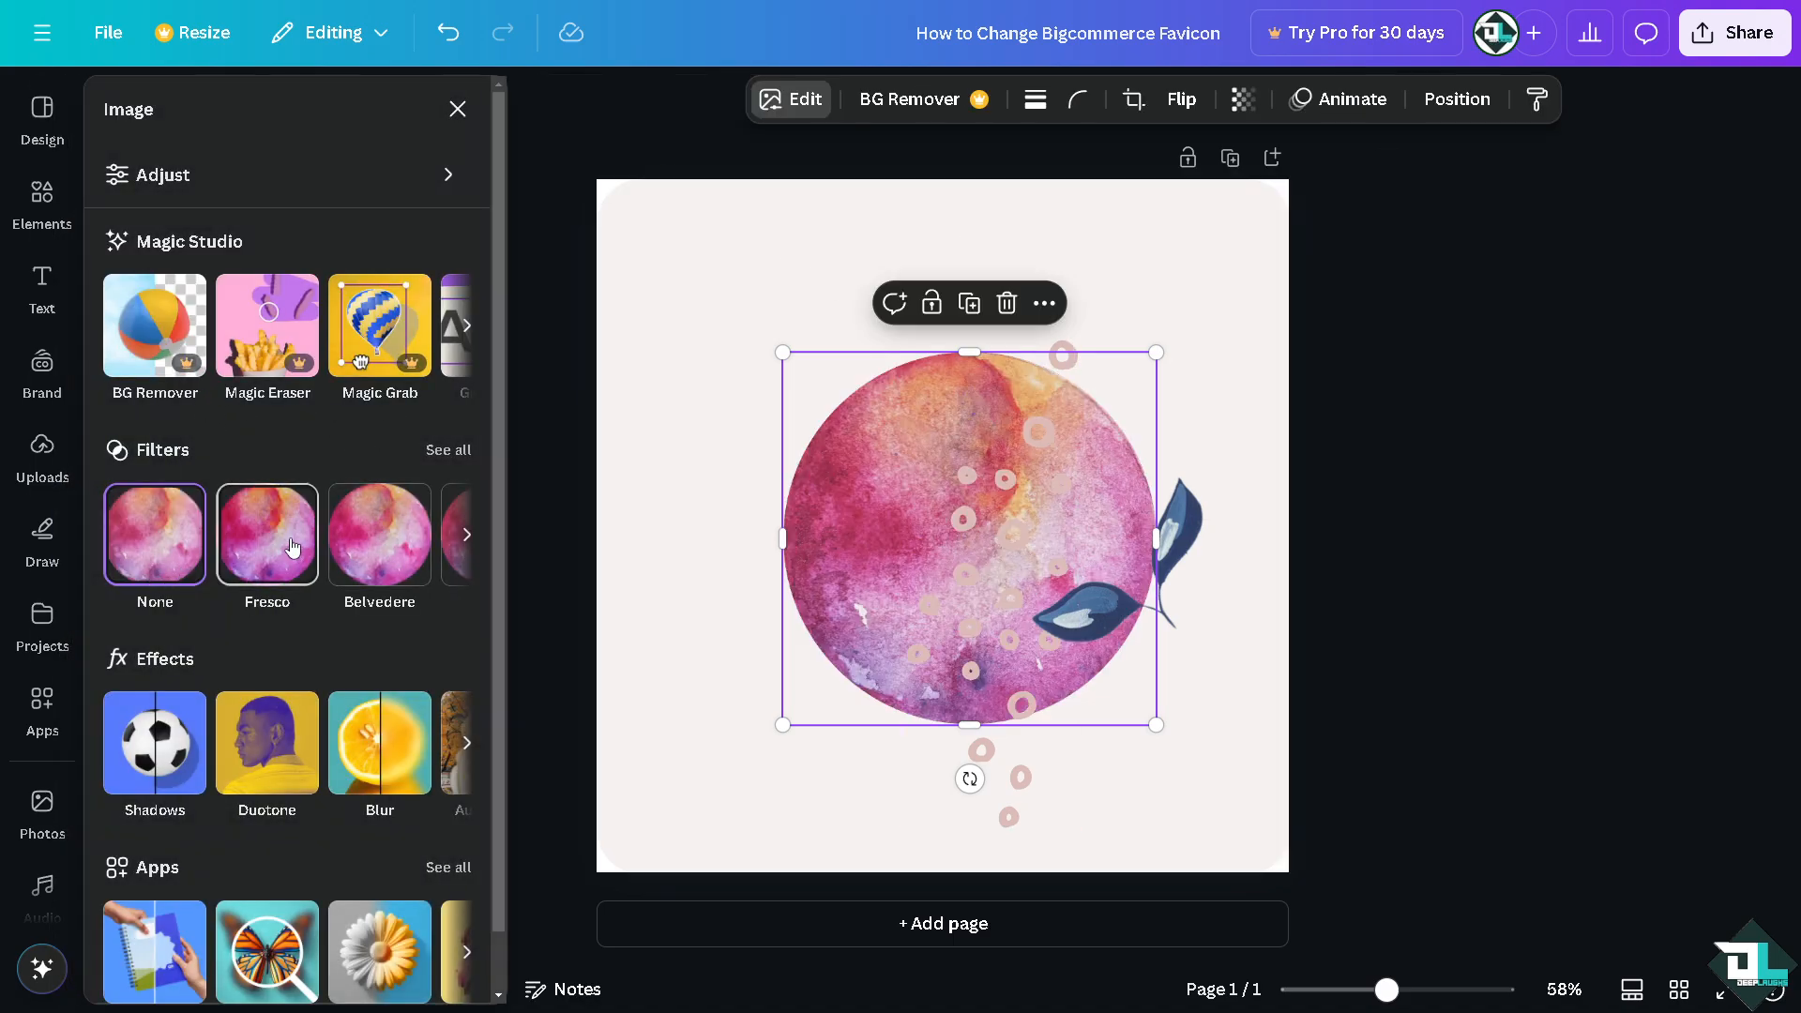
{"action": "left_click", "coordinate": [380, 552]}
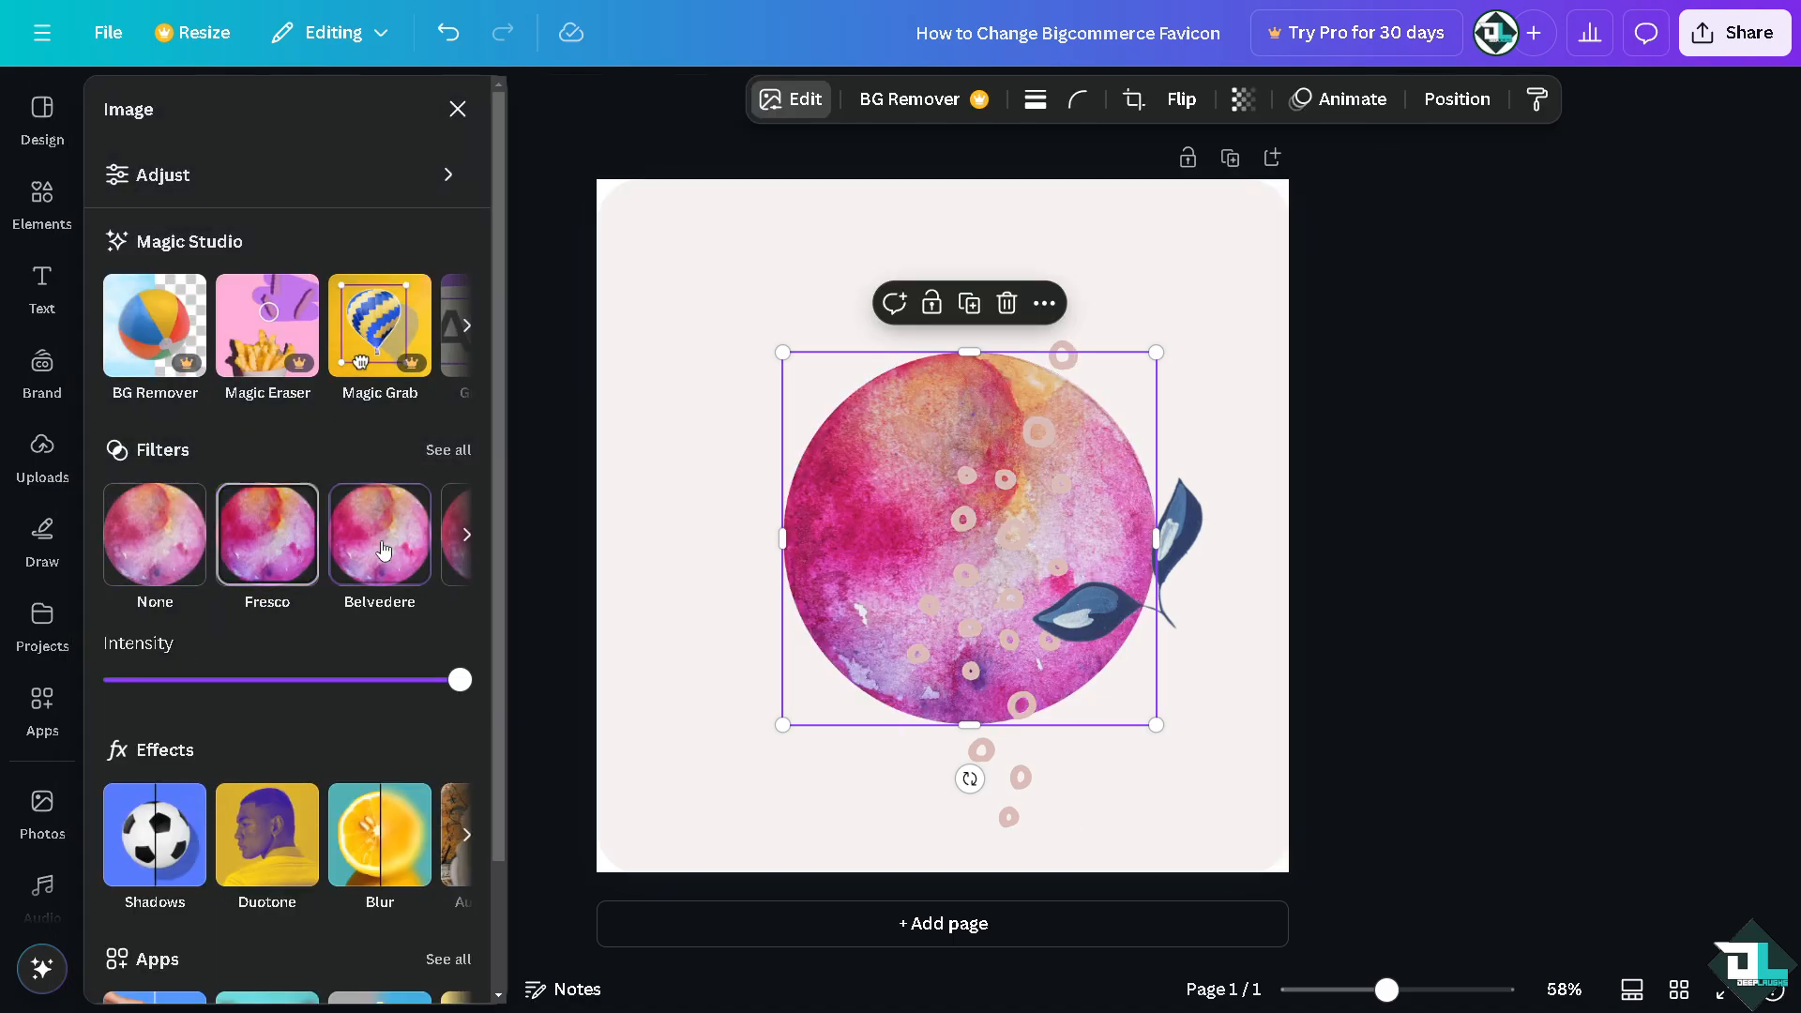
{"action": "left_click", "coordinate": [457, 454]}
{"action": "left_click", "coordinate": [403, 711]}
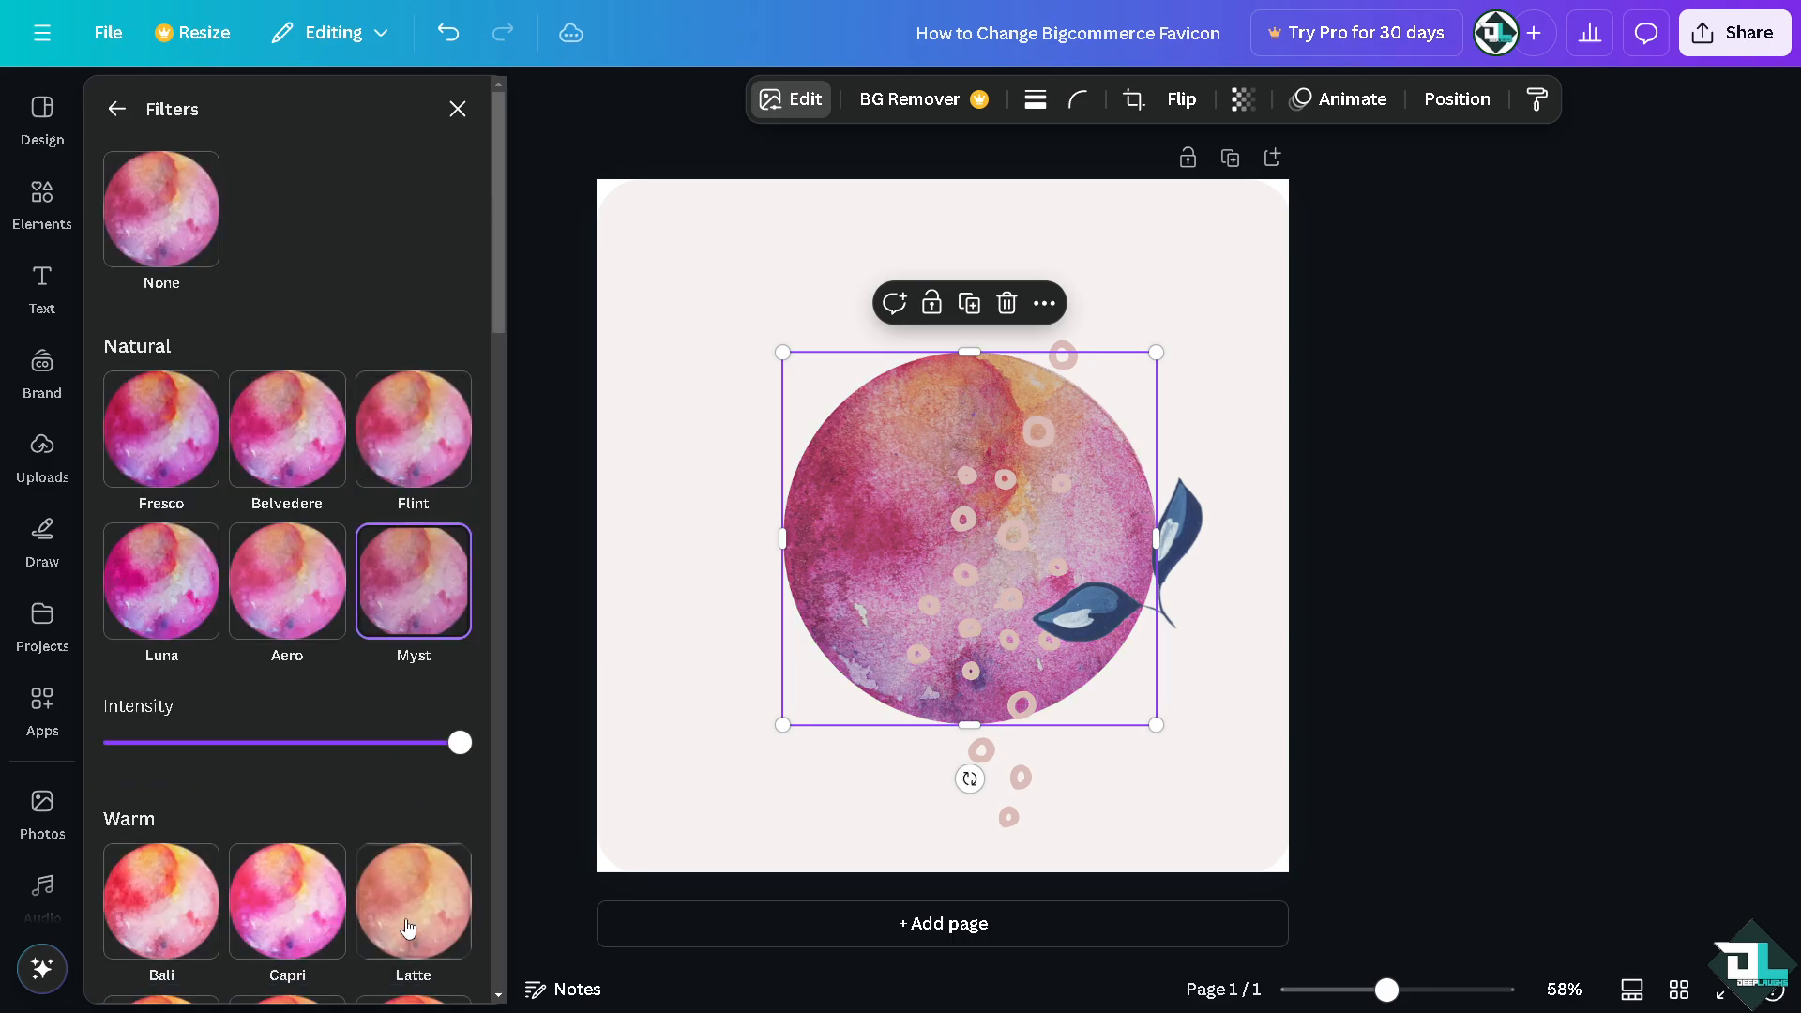
Try the warm Latte and Capri filters on the watercolor circle and settle on Bali after comparing the other filters
{"action": "left_click", "coordinate": [408, 928]}
{"action": "scroll", "coordinate": [366, 785], "scroll_direction": "down", "scroll_amount": 2}
{"action": "left_click", "coordinate": [295, 731]}
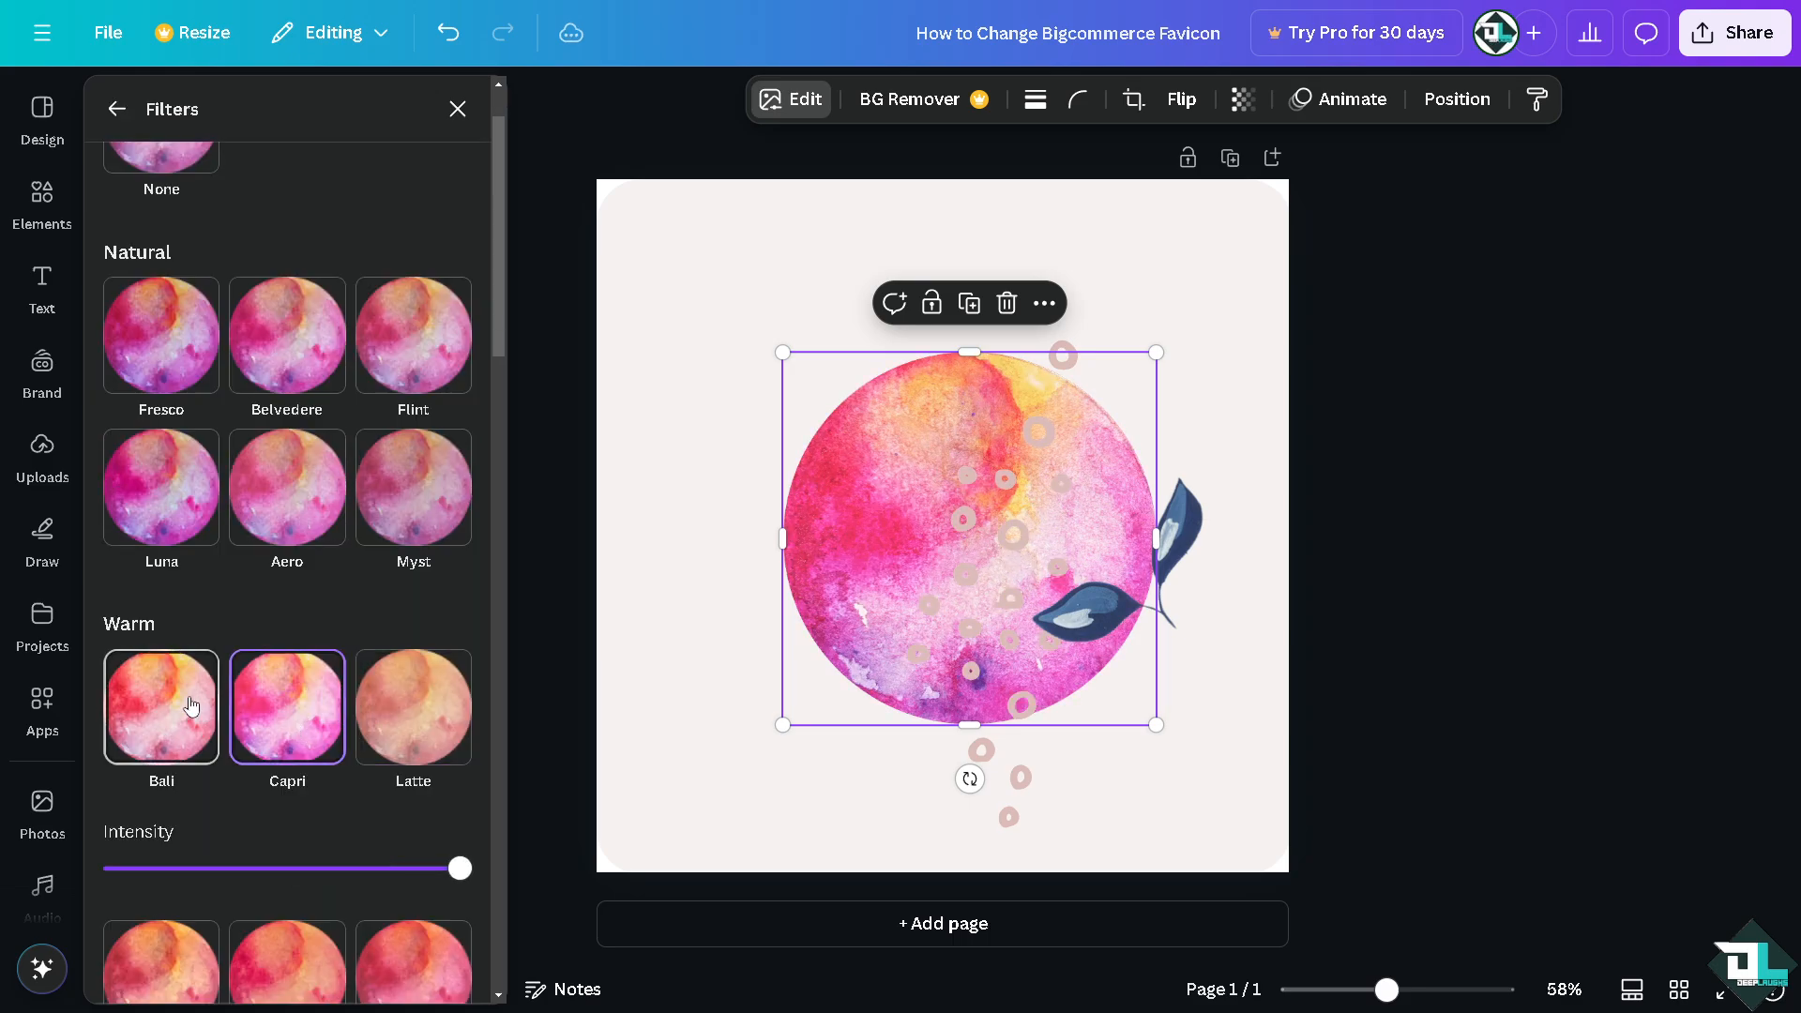
{"action": "left_click", "coordinate": [192, 706]}
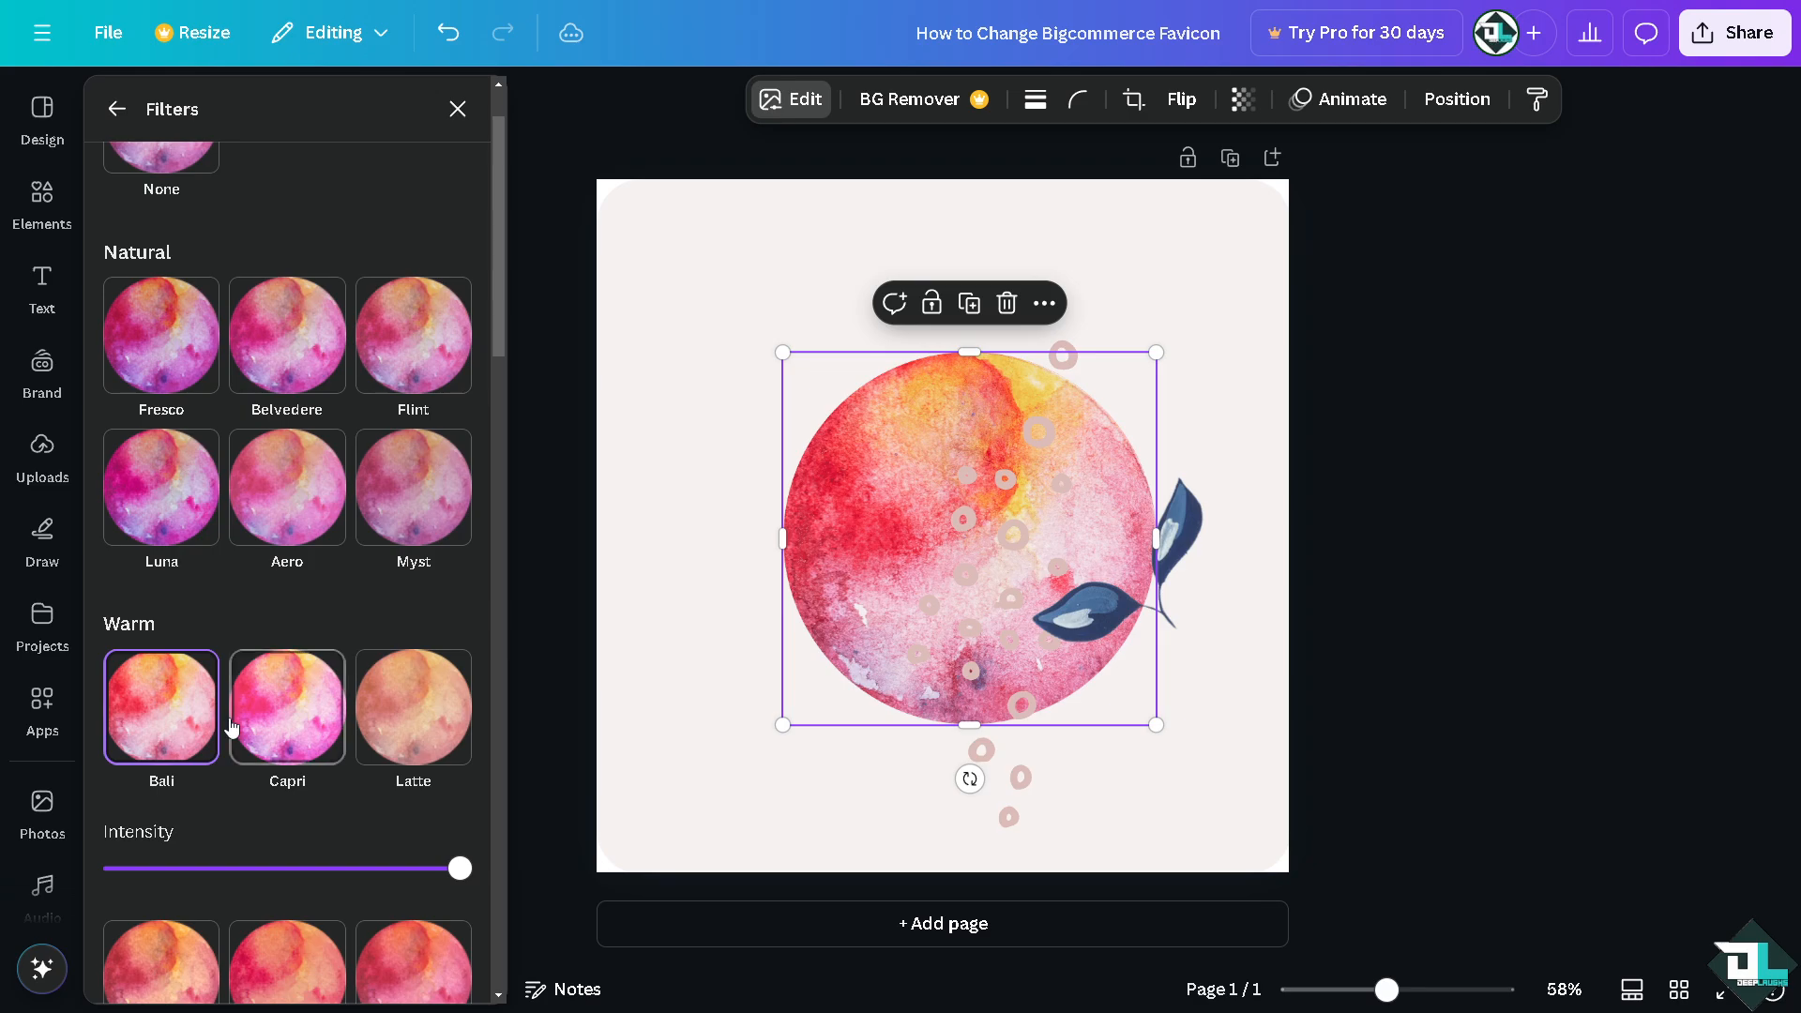
{"action": "scroll", "coordinate": [225, 863], "scroll_direction": "down", "scroll_amount": 3}
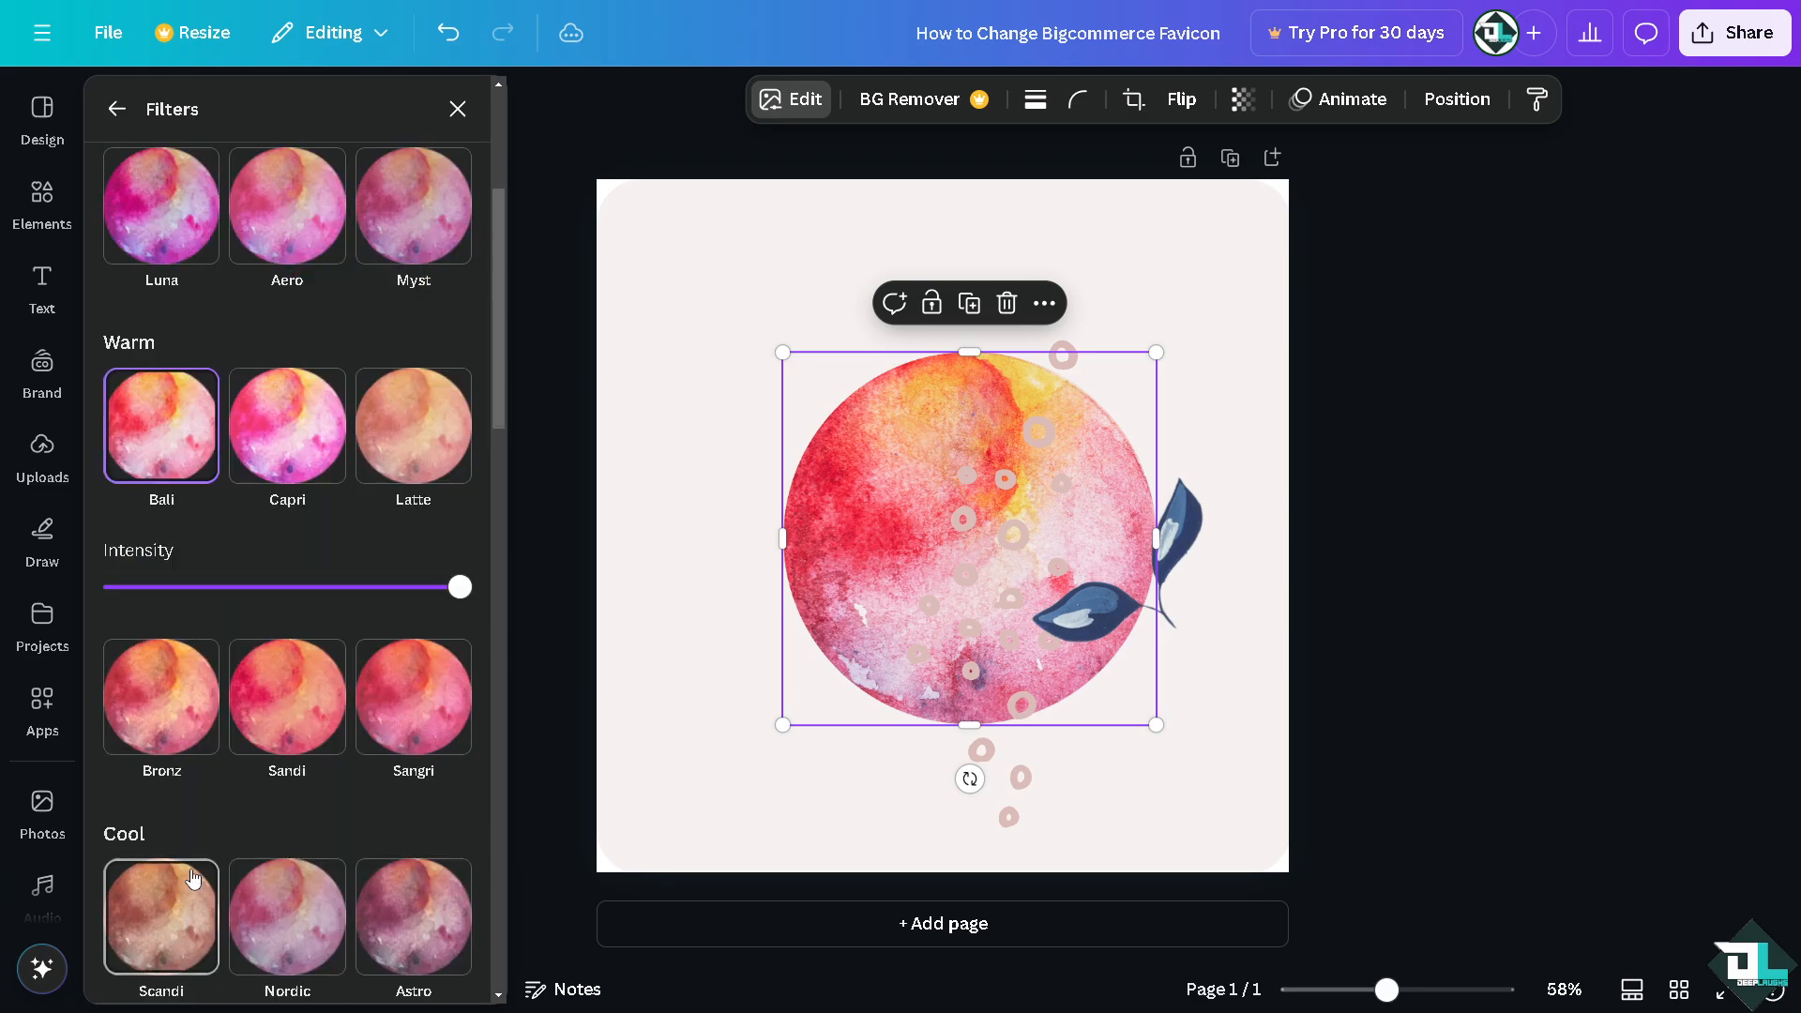
{"action": "scroll", "coordinate": [187, 873], "scroll_direction": "down", "scroll_amount": 2}
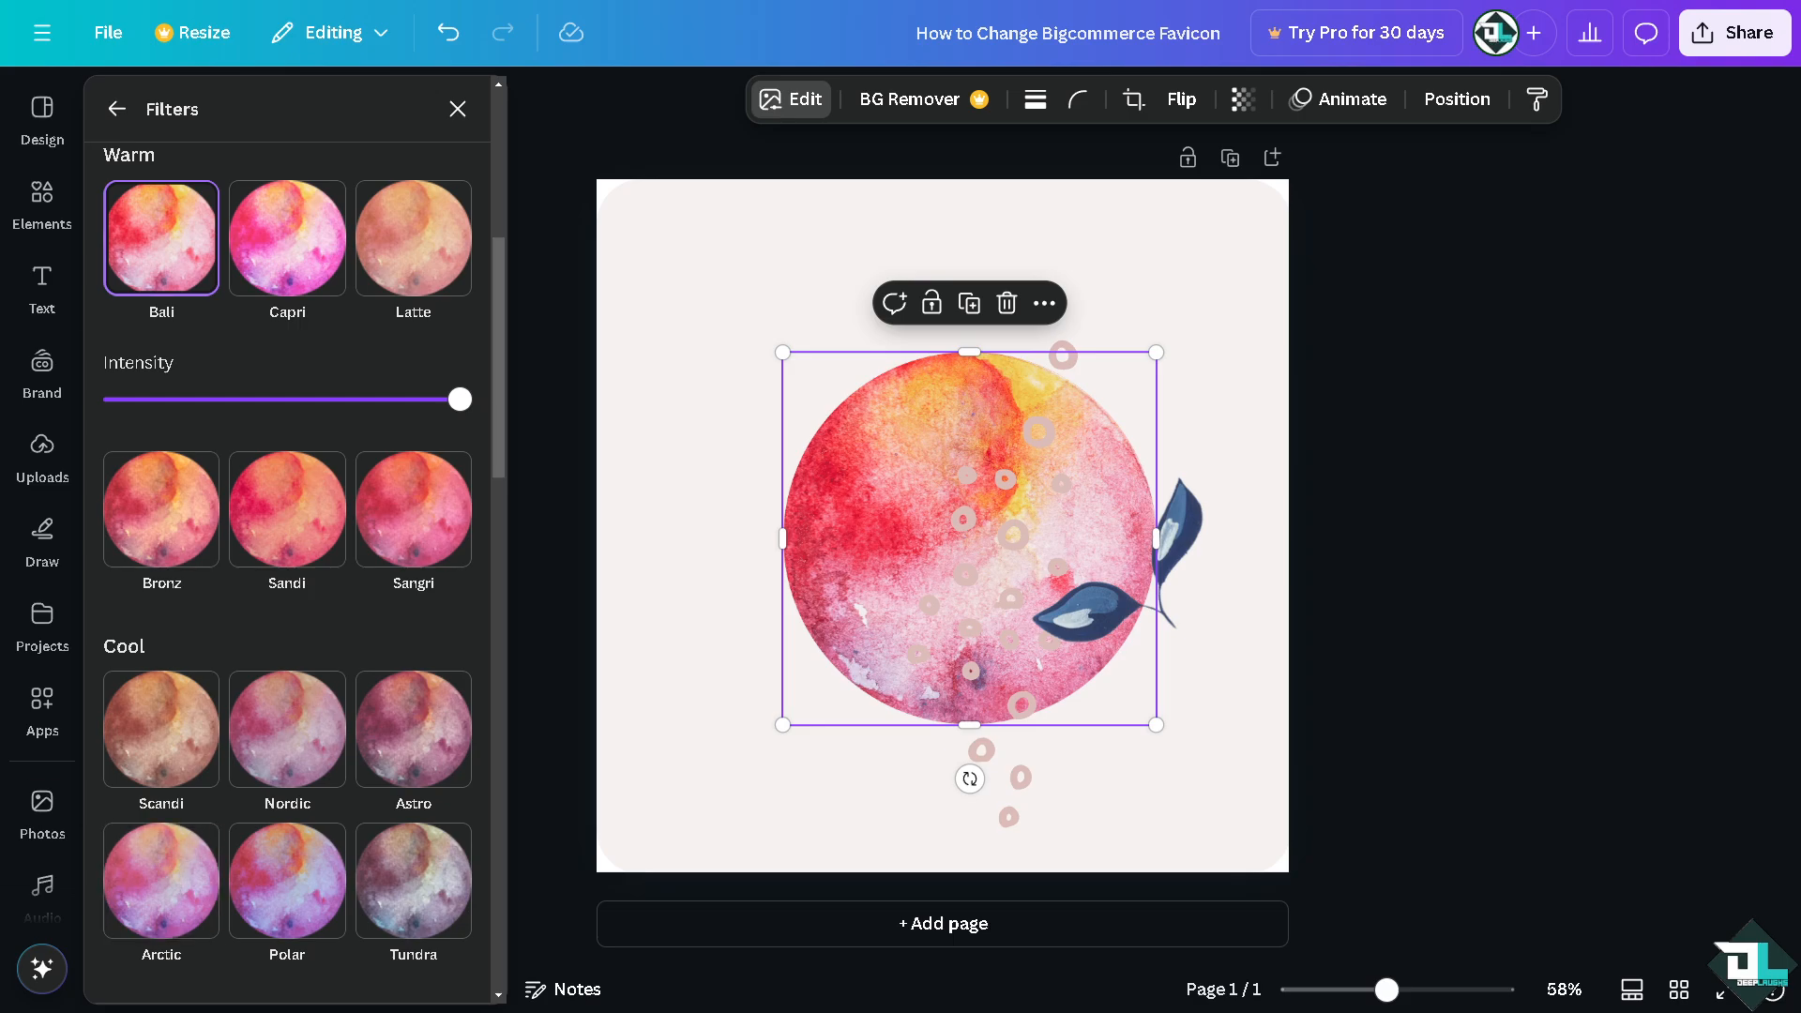
{"action": "scroll", "coordinate": [281, 525], "scroll_direction": "down", "scroll_amount": 9}
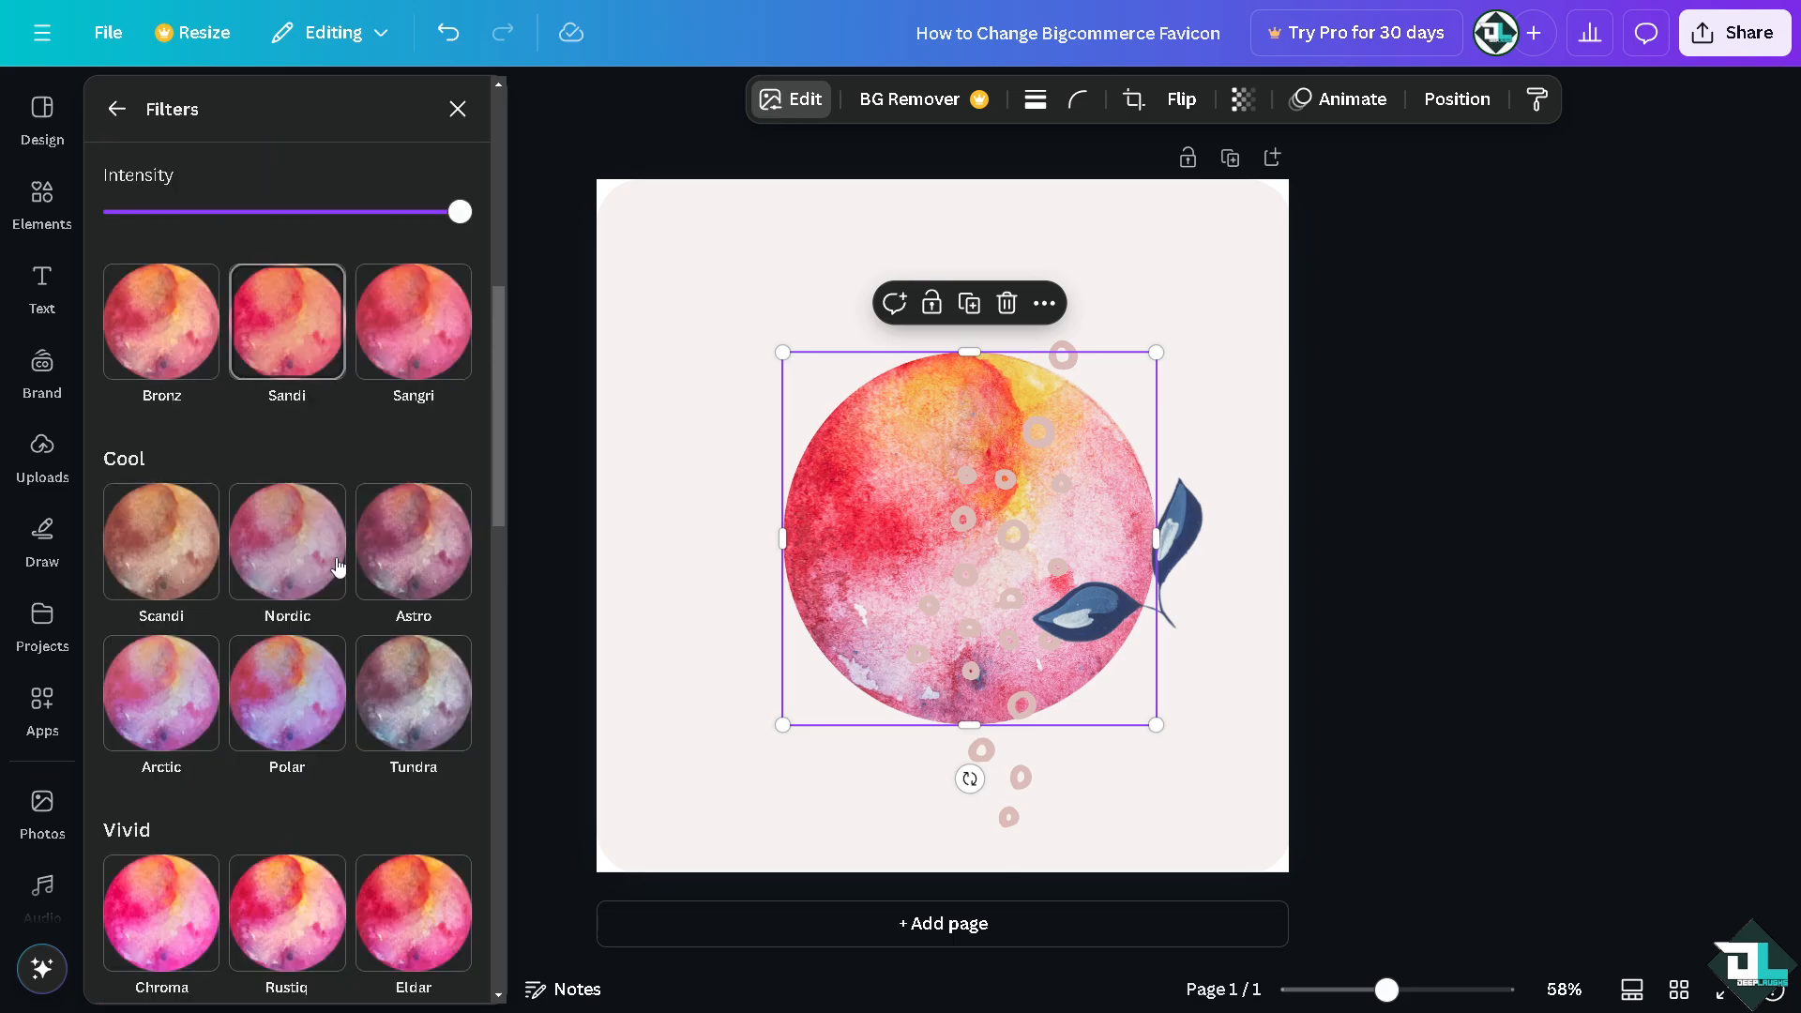
{"action": "scroll", "coordinate": [336, 557], "scroll_direction": "down", "scroll_amount": 4}
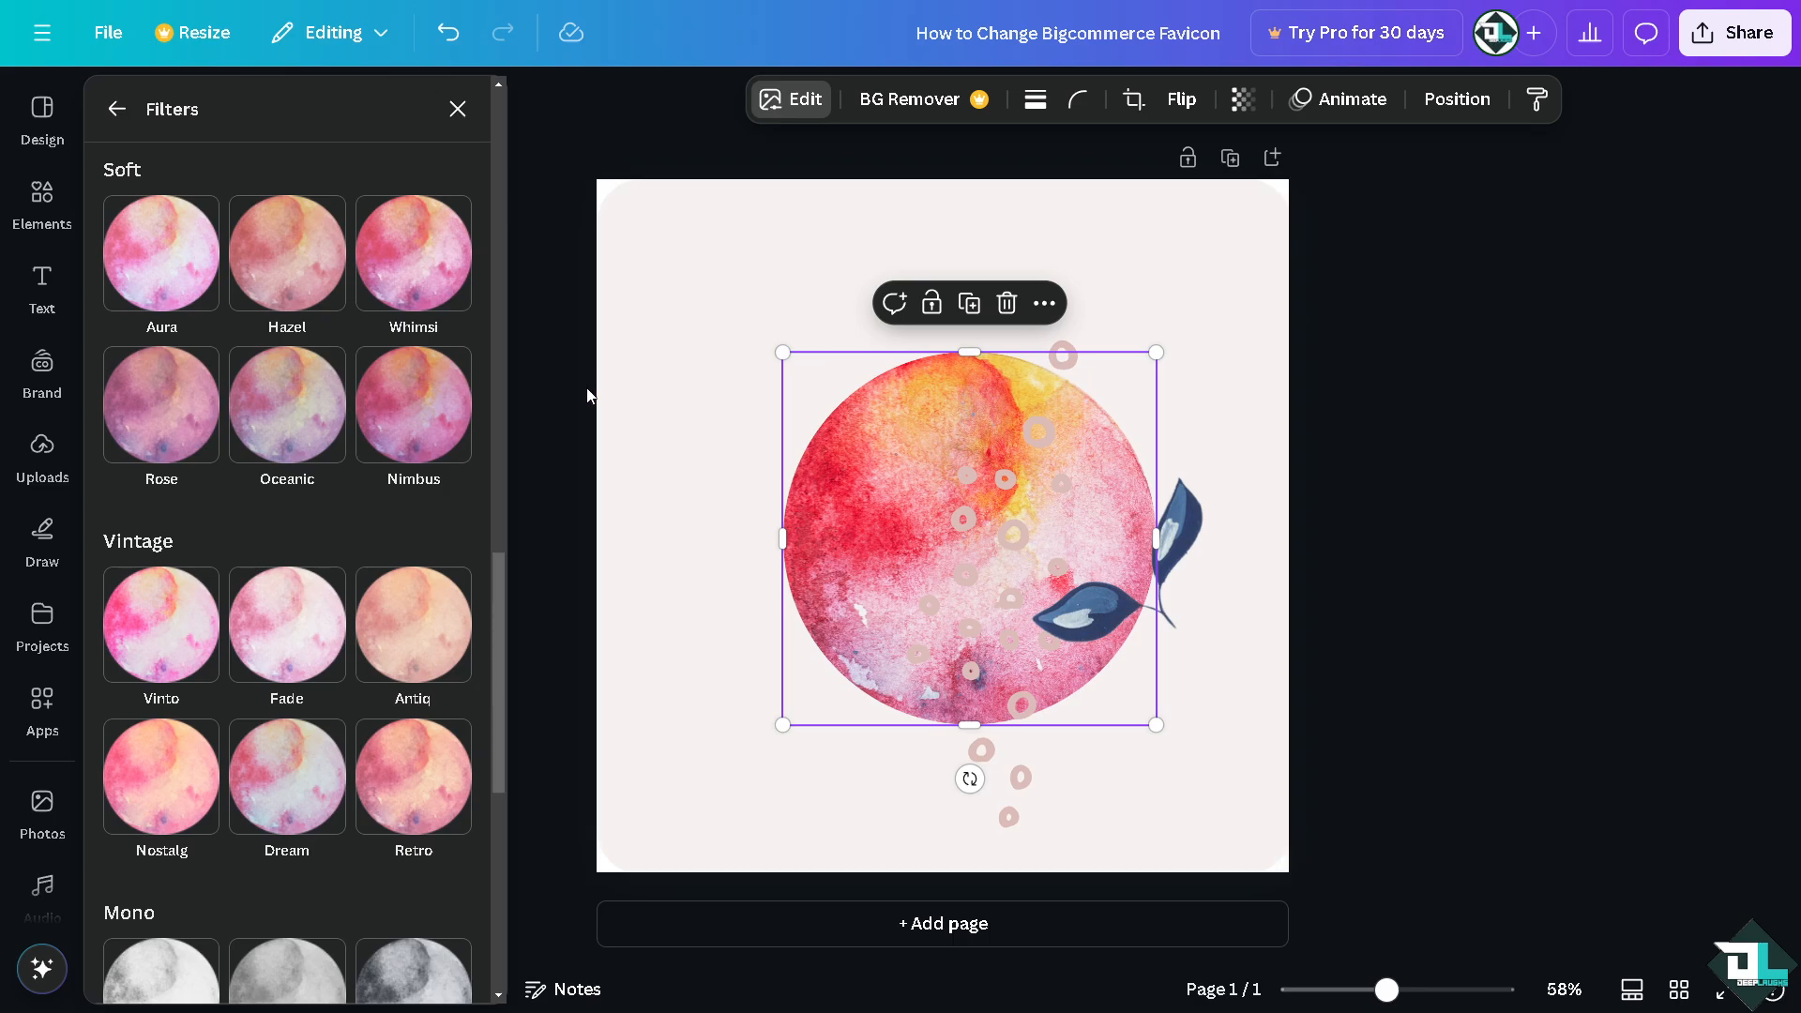
Check the file types available for downloading the design, and close the download and filter options without downloading
{"action": "left_click", "coordinate": [1735, 35]}
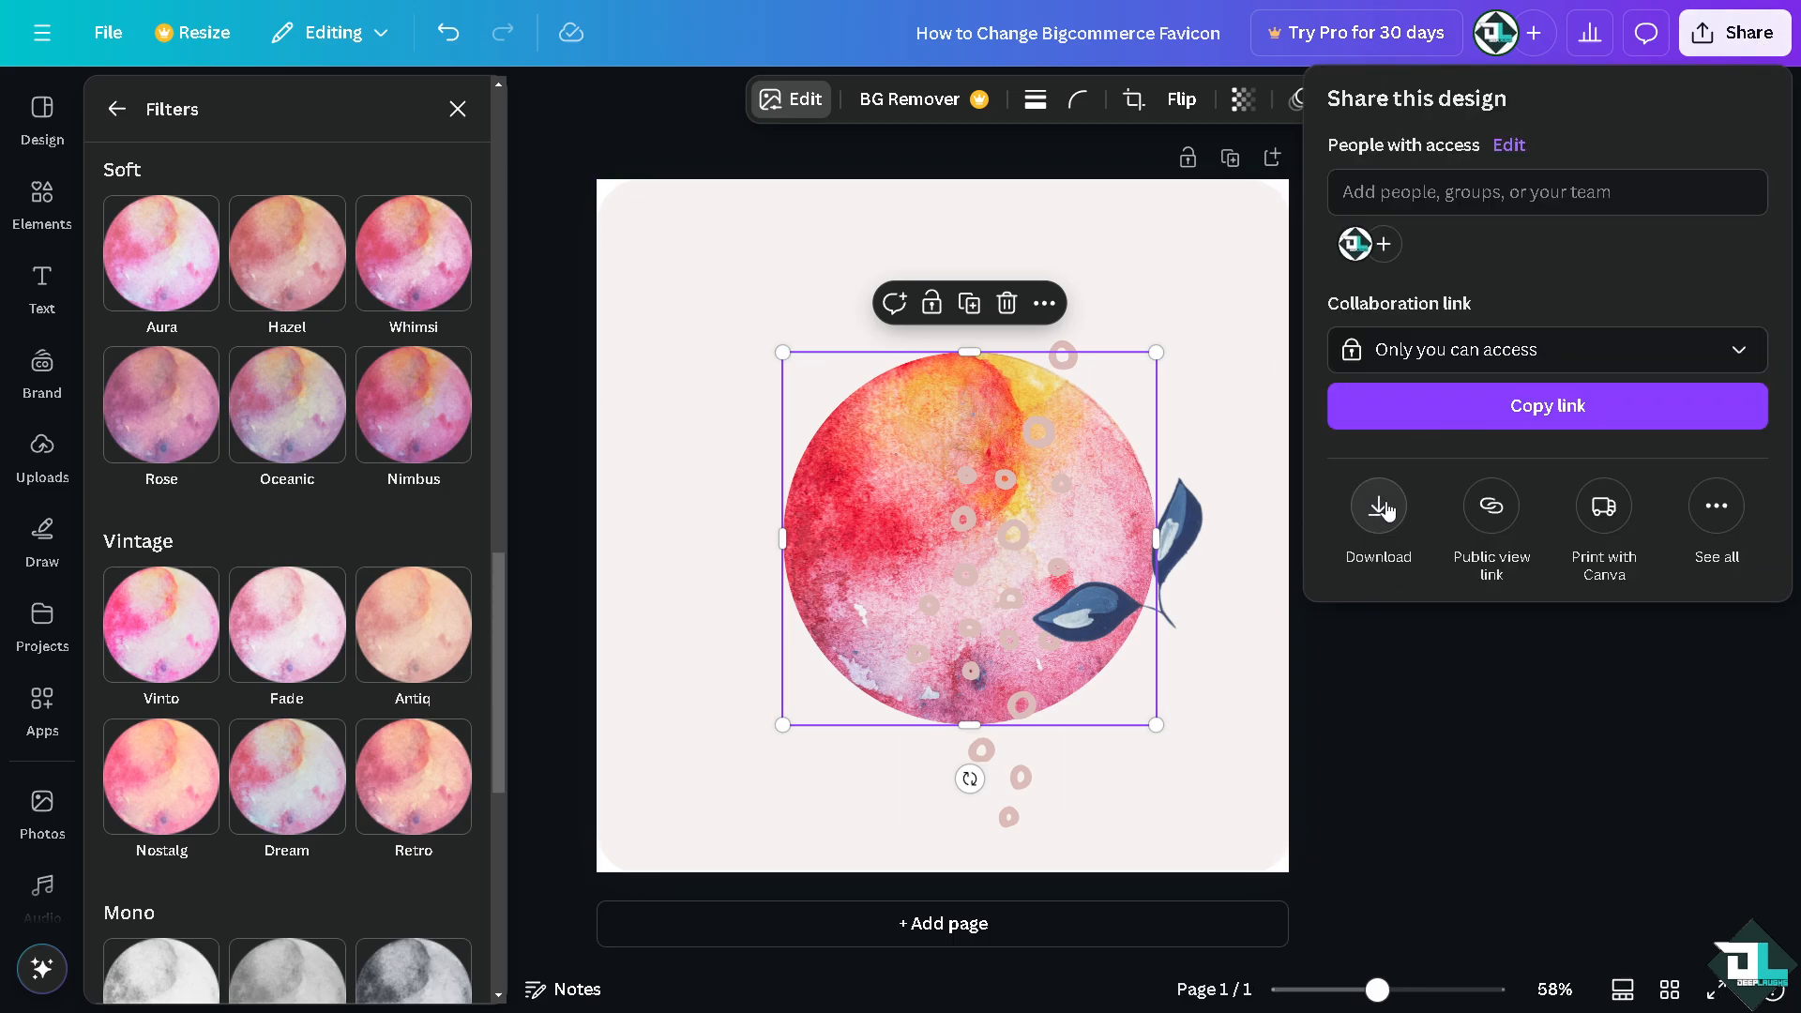
{"action": "left_click", "coordinate": [1379, 507]}
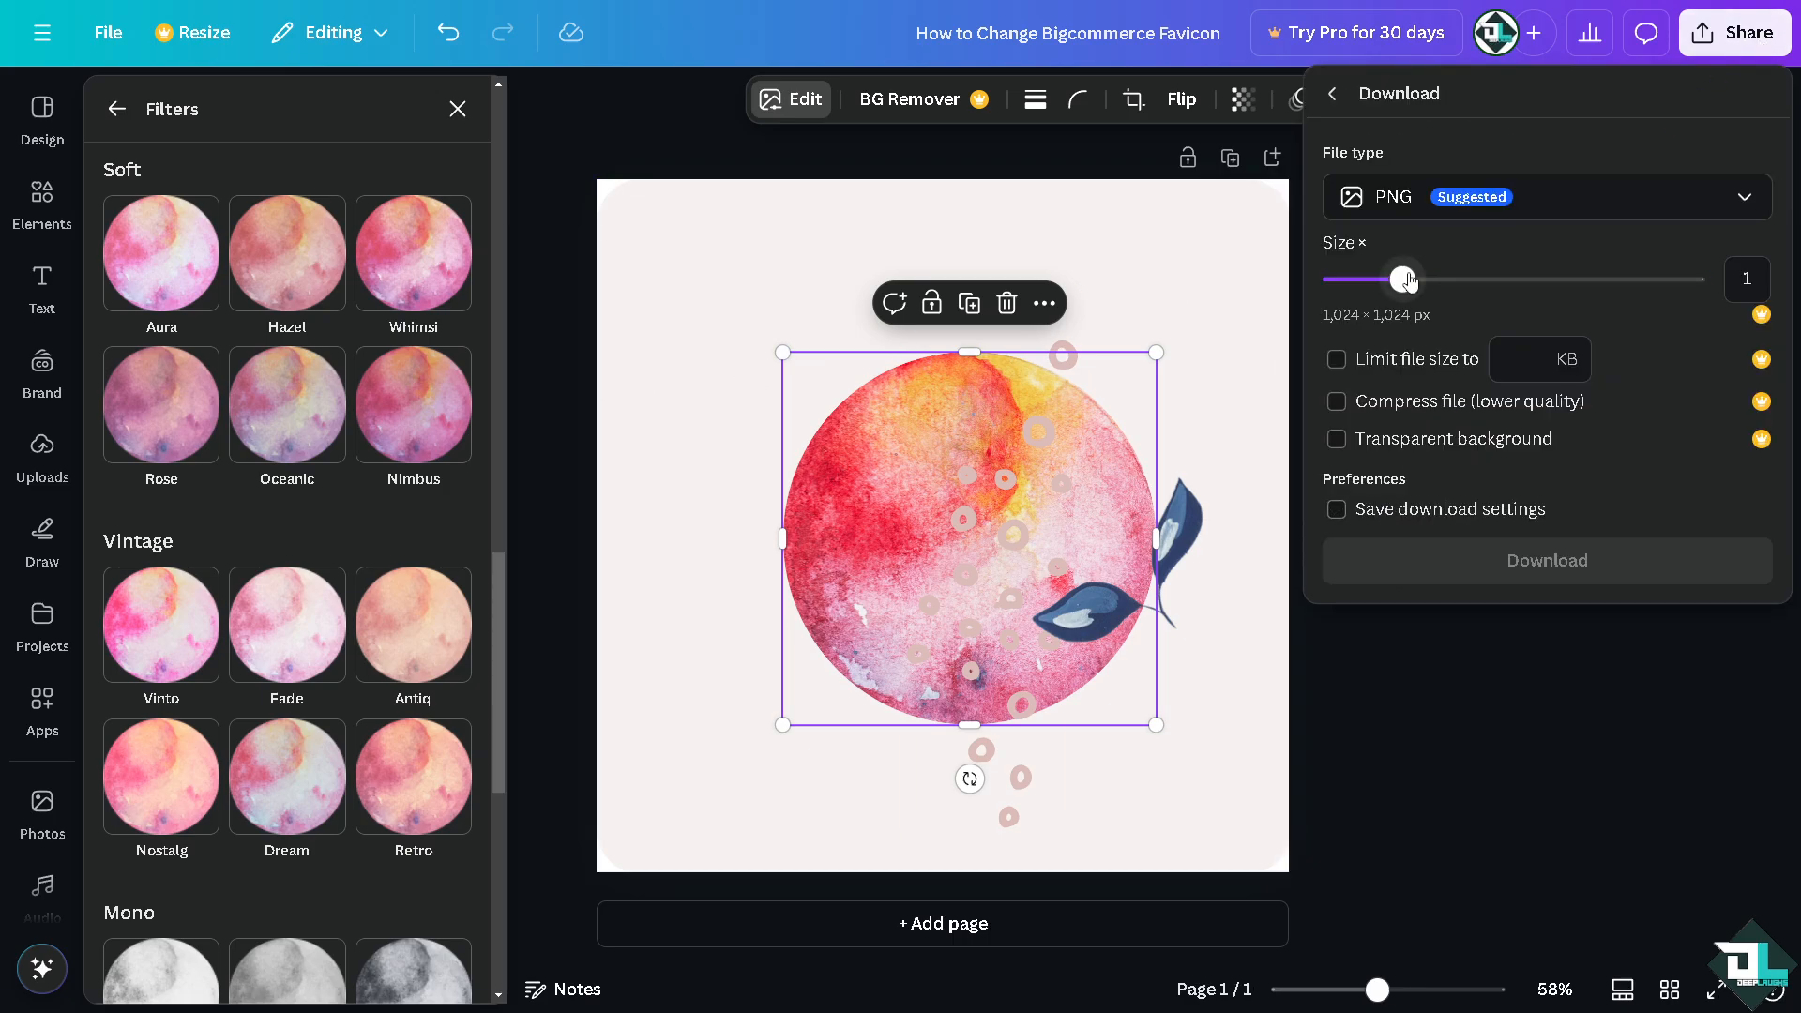
{"action": "left_click", "coordinate": [1407, 205]}
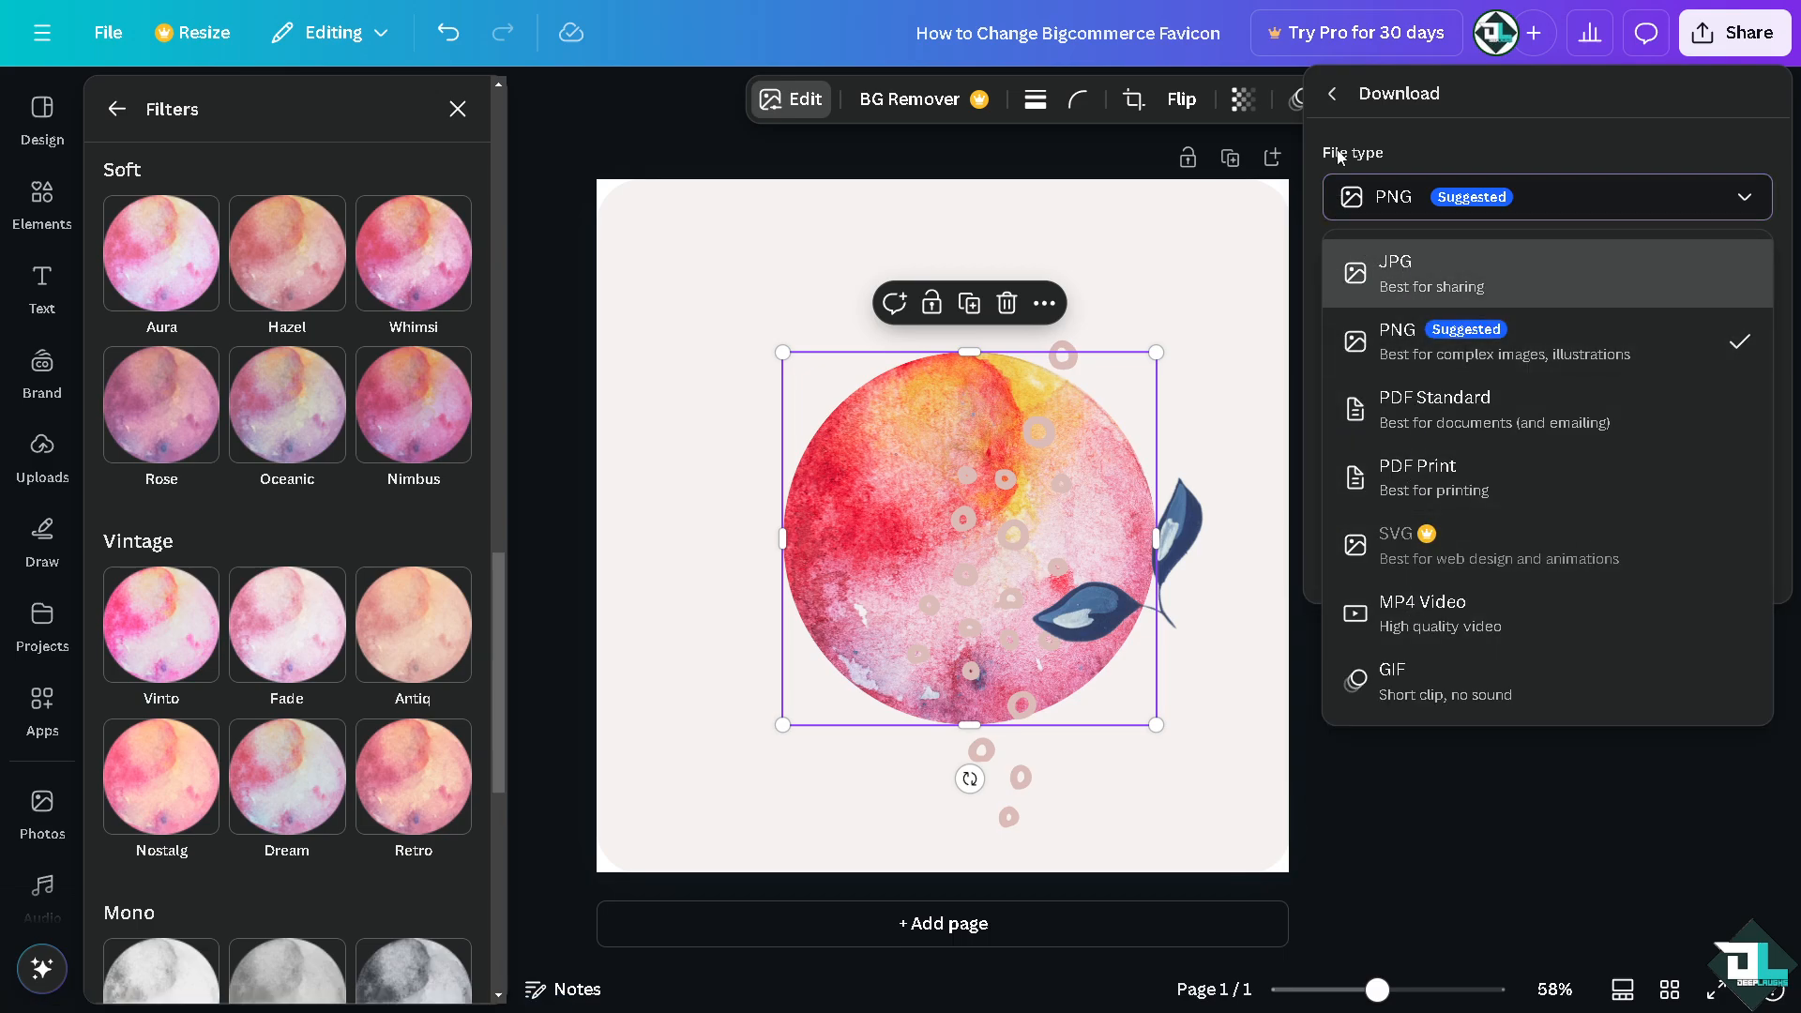
{"action": "left_click", "coordinate": [1336, 96]}
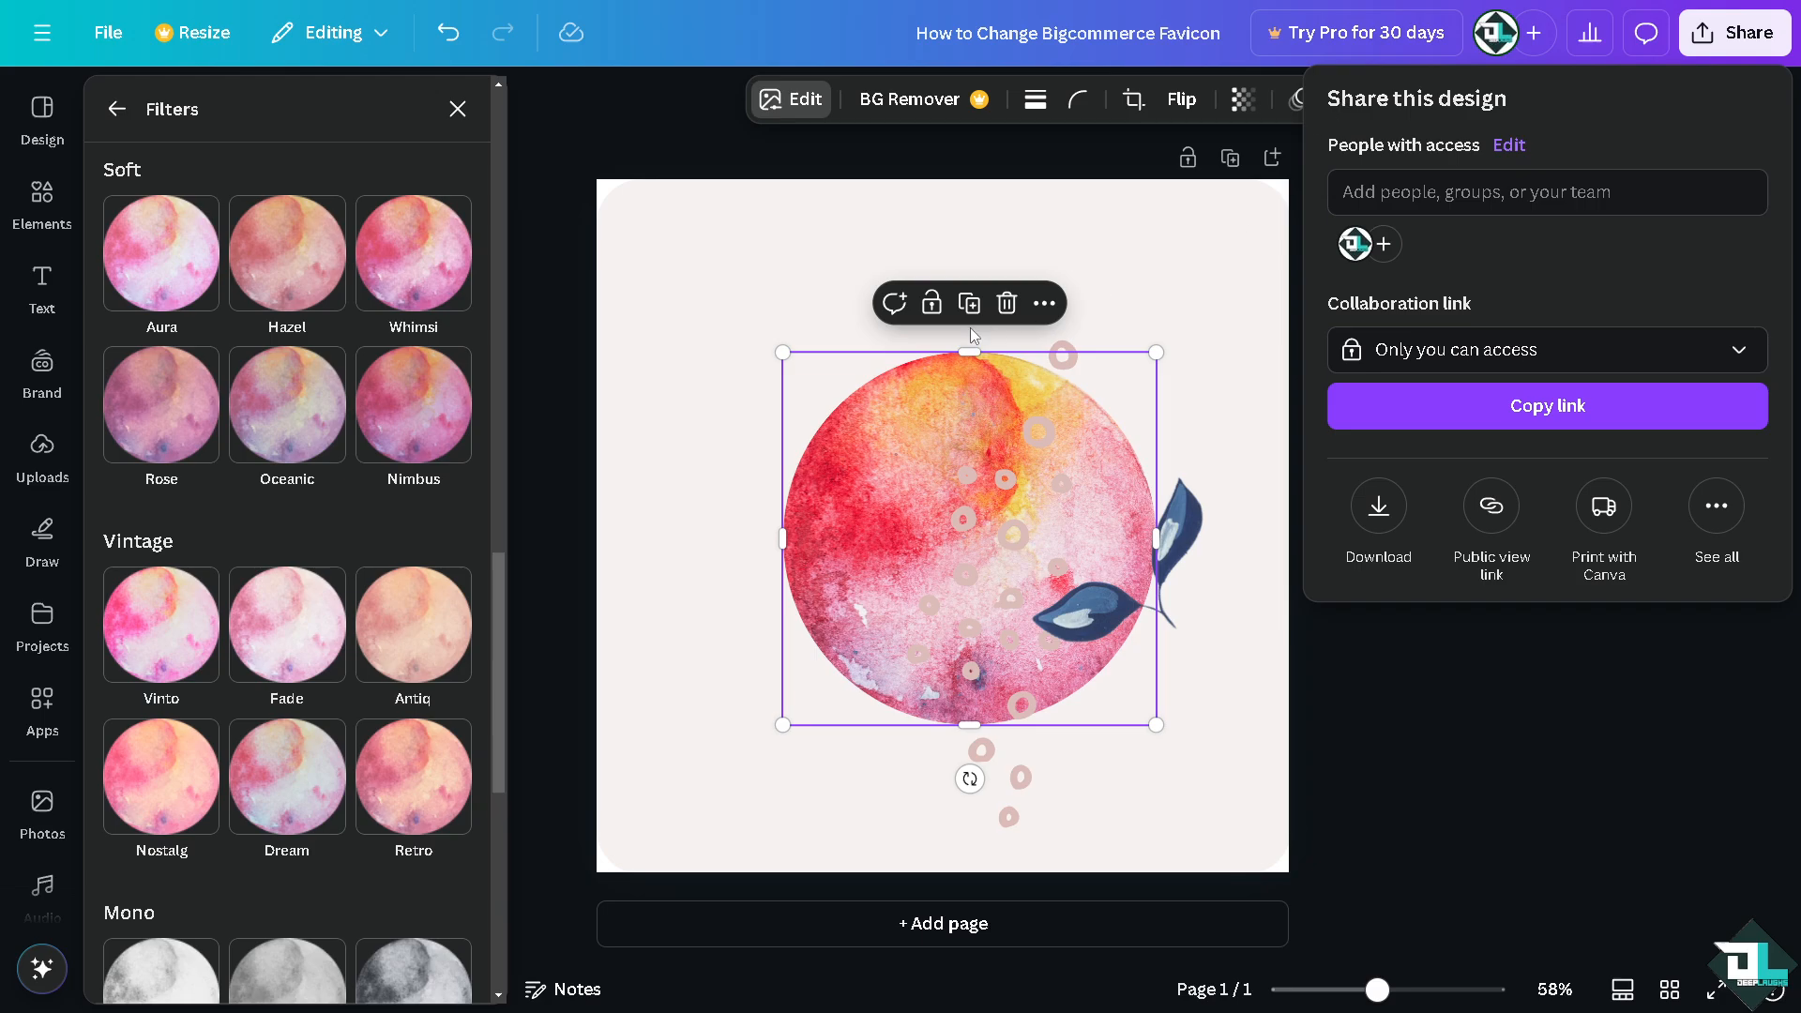
{"action": "left_click", "coordinate": [458, 110]}
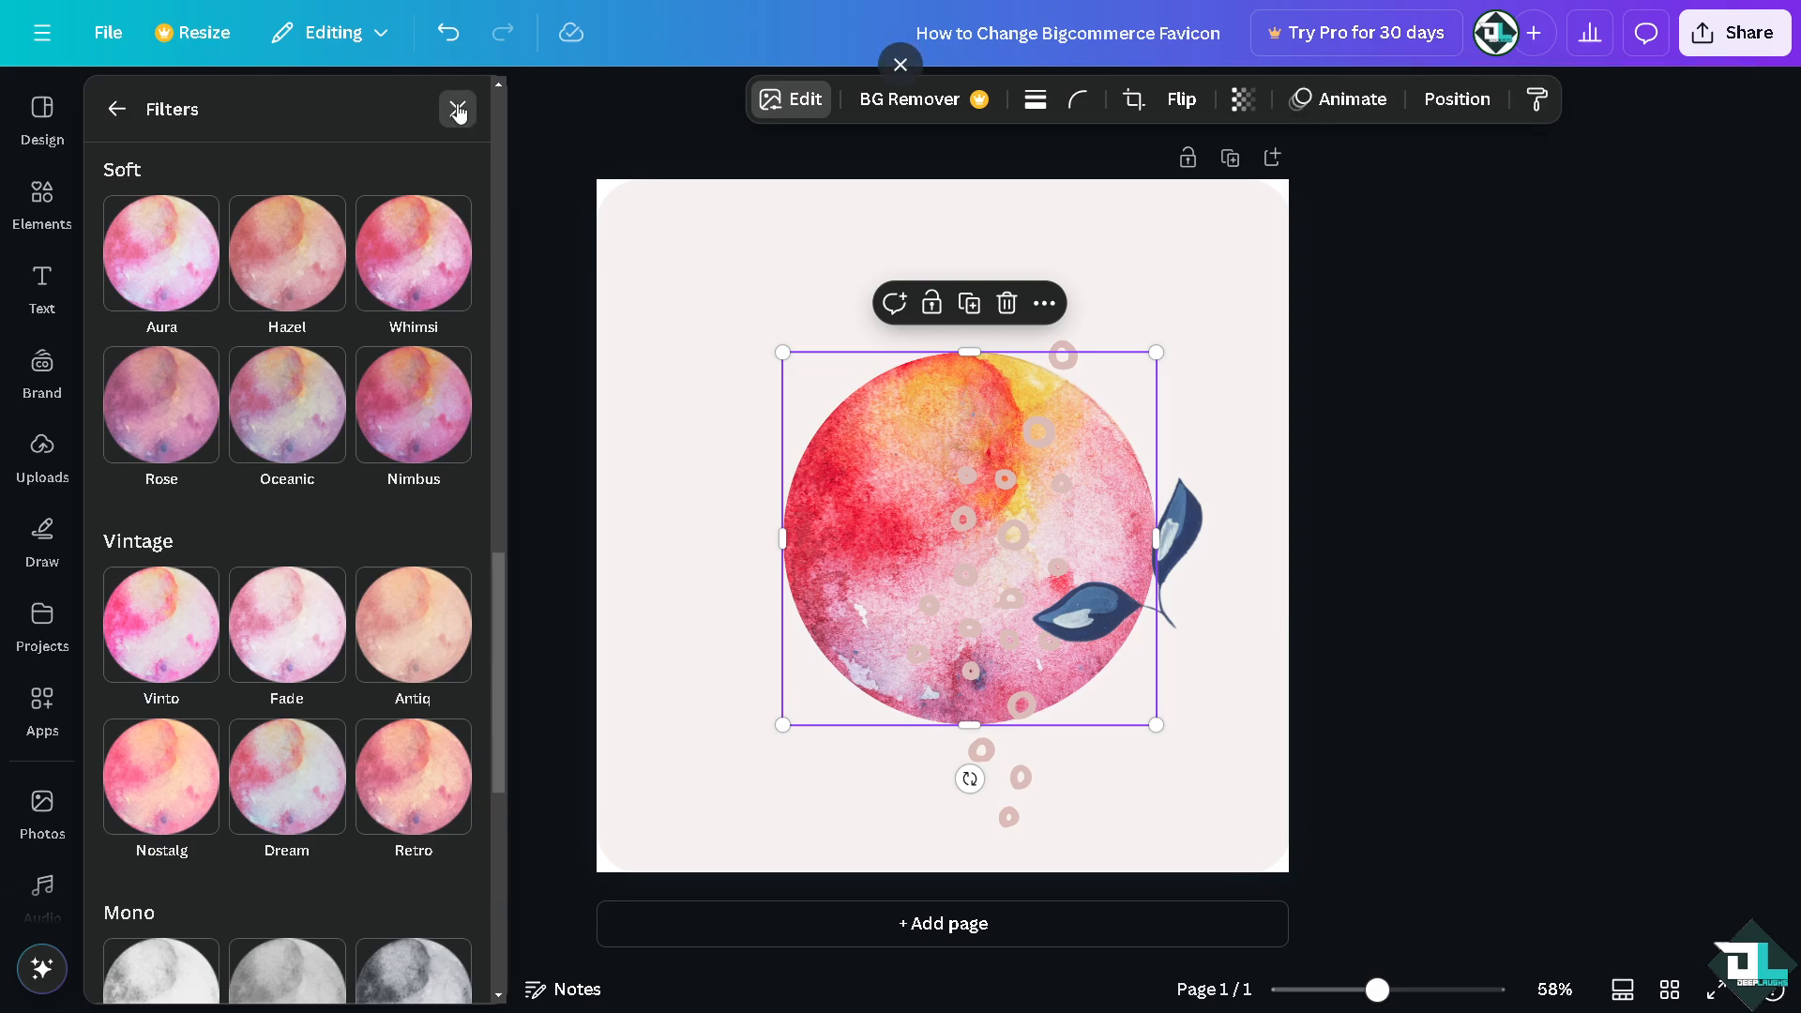
{"action": "left_click", "coordinate": [458, 111]}
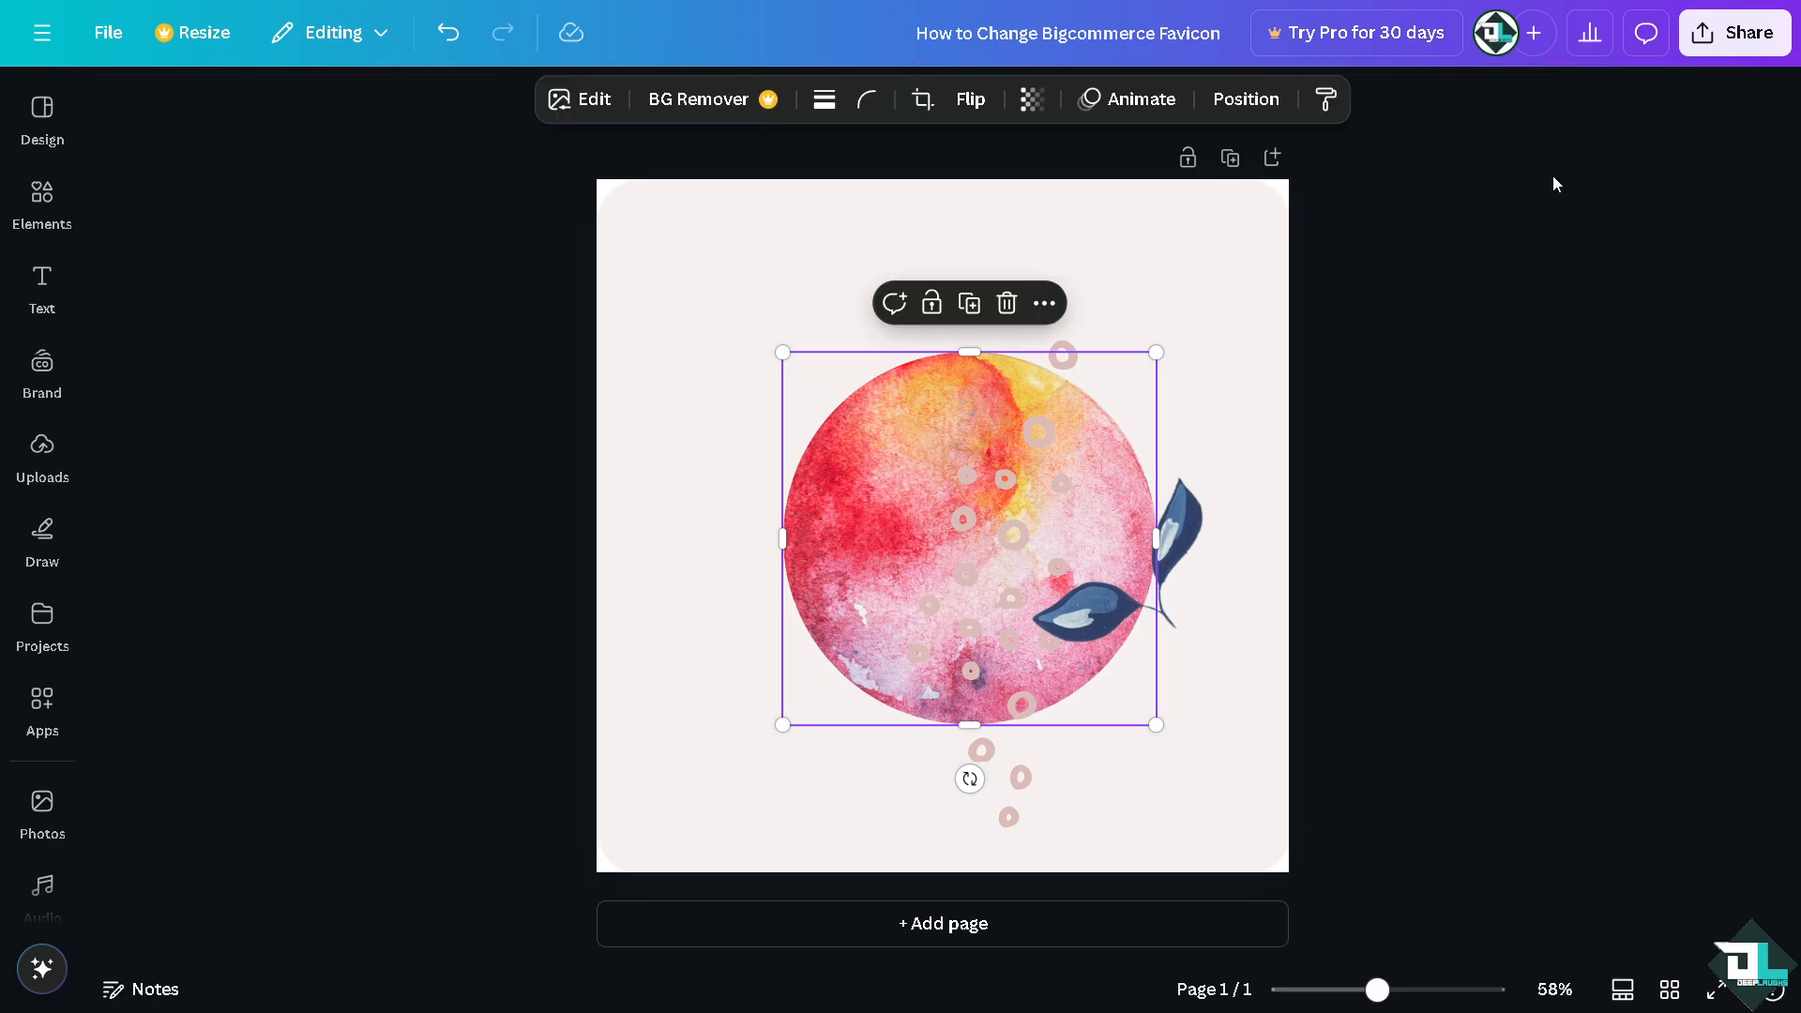
Set the design's collaboration link access to "Anyone with the link" and copy the link
{"action": "left_click", "coordinate": [1741, 36]}
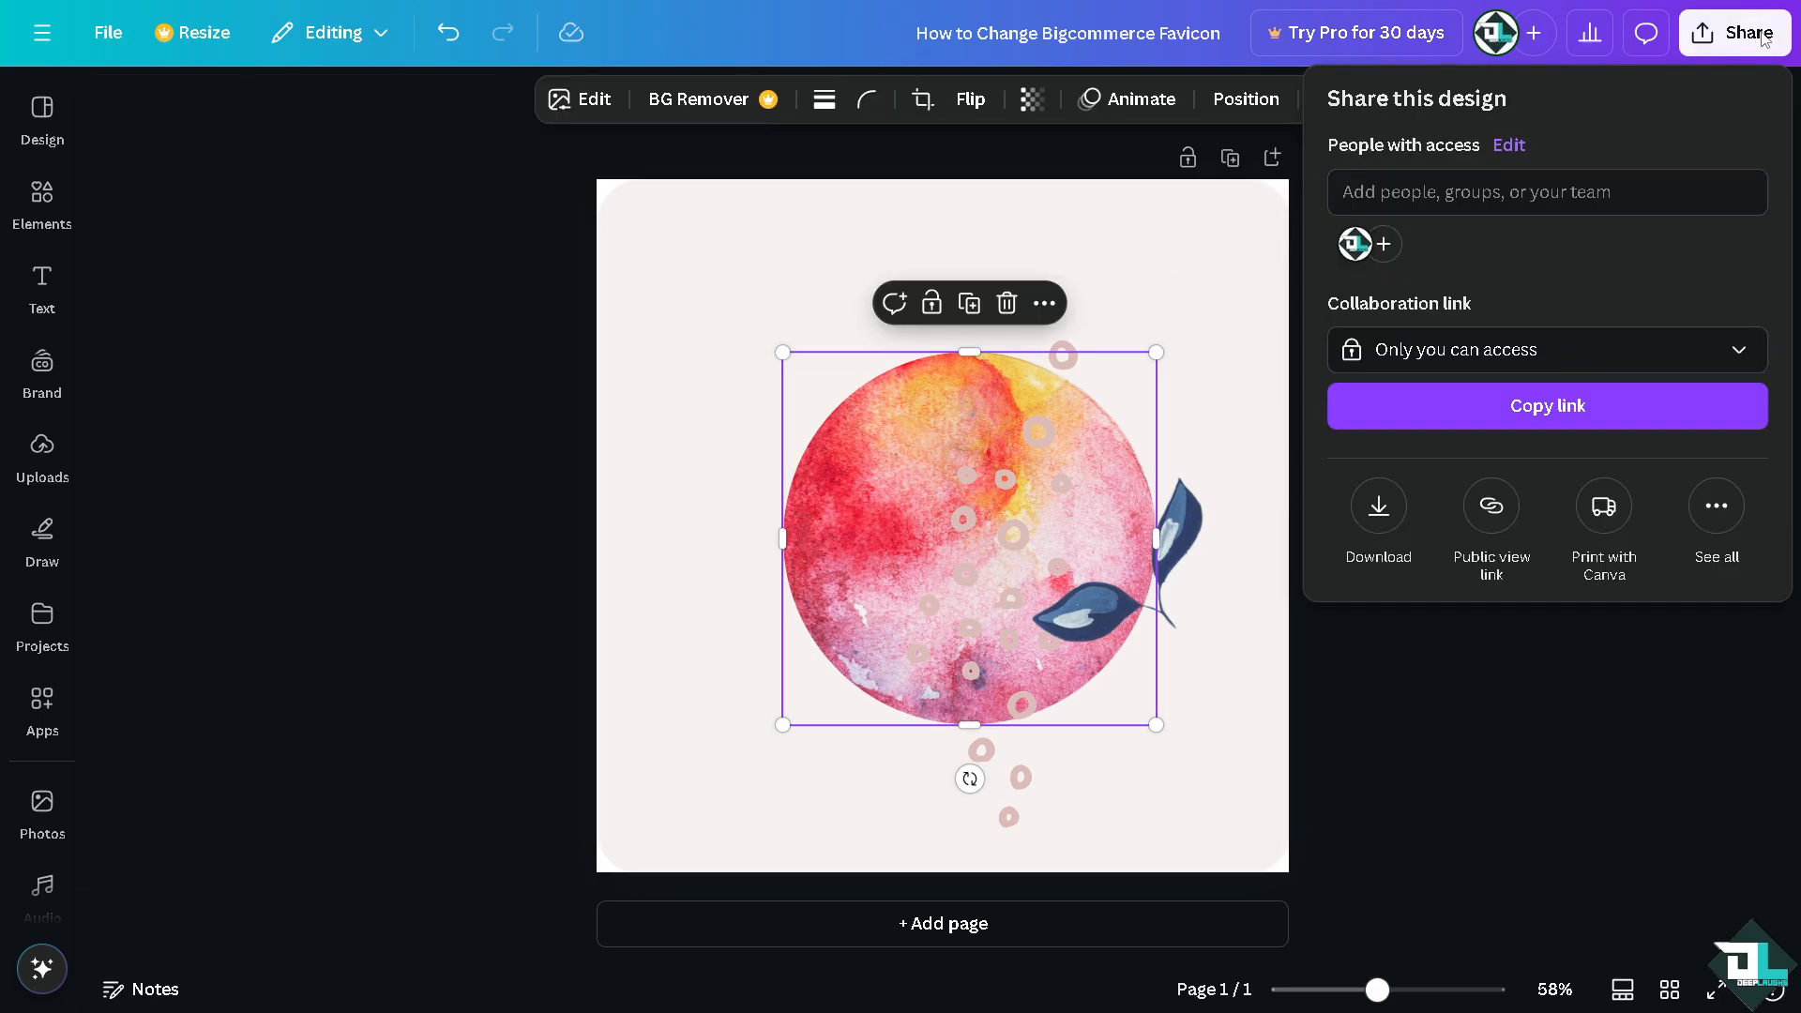
{"action": "left_click", "coordinate": [1495, 356]}
{"action": "left_click", "coordinate": [1416, 516]}
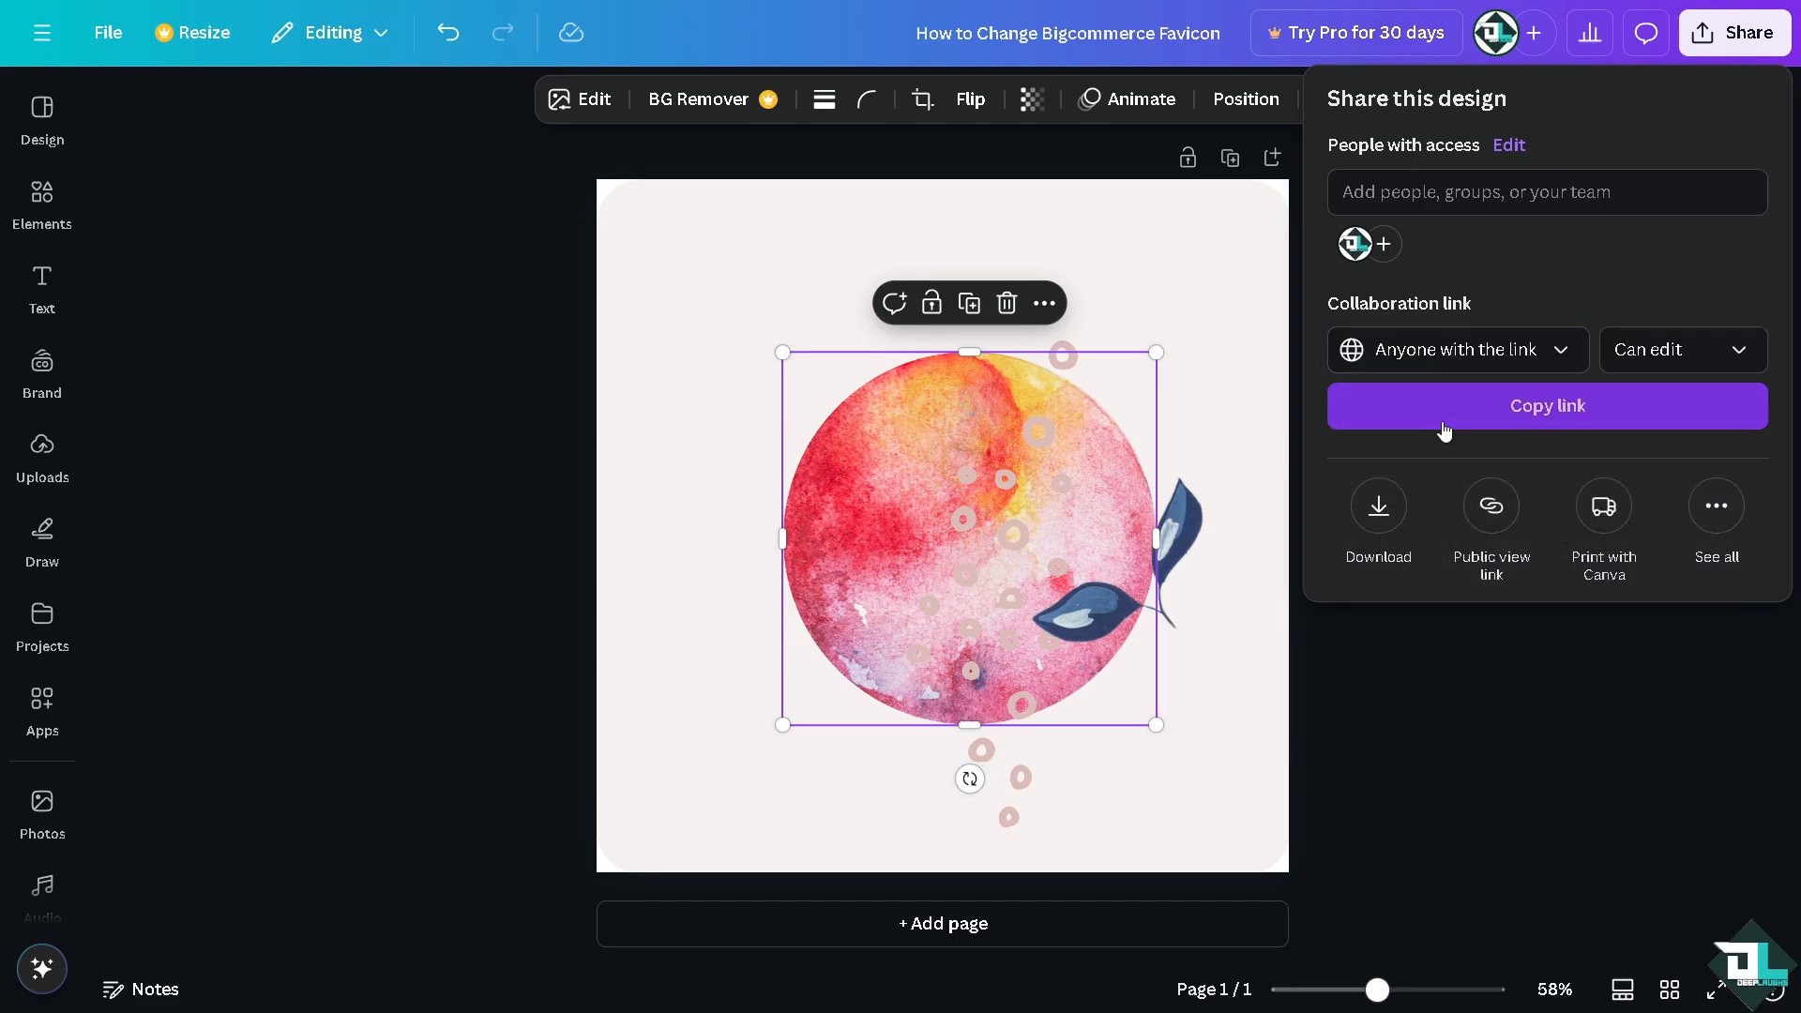
{"action": "left_click", "coordinate": [1445, 424]}
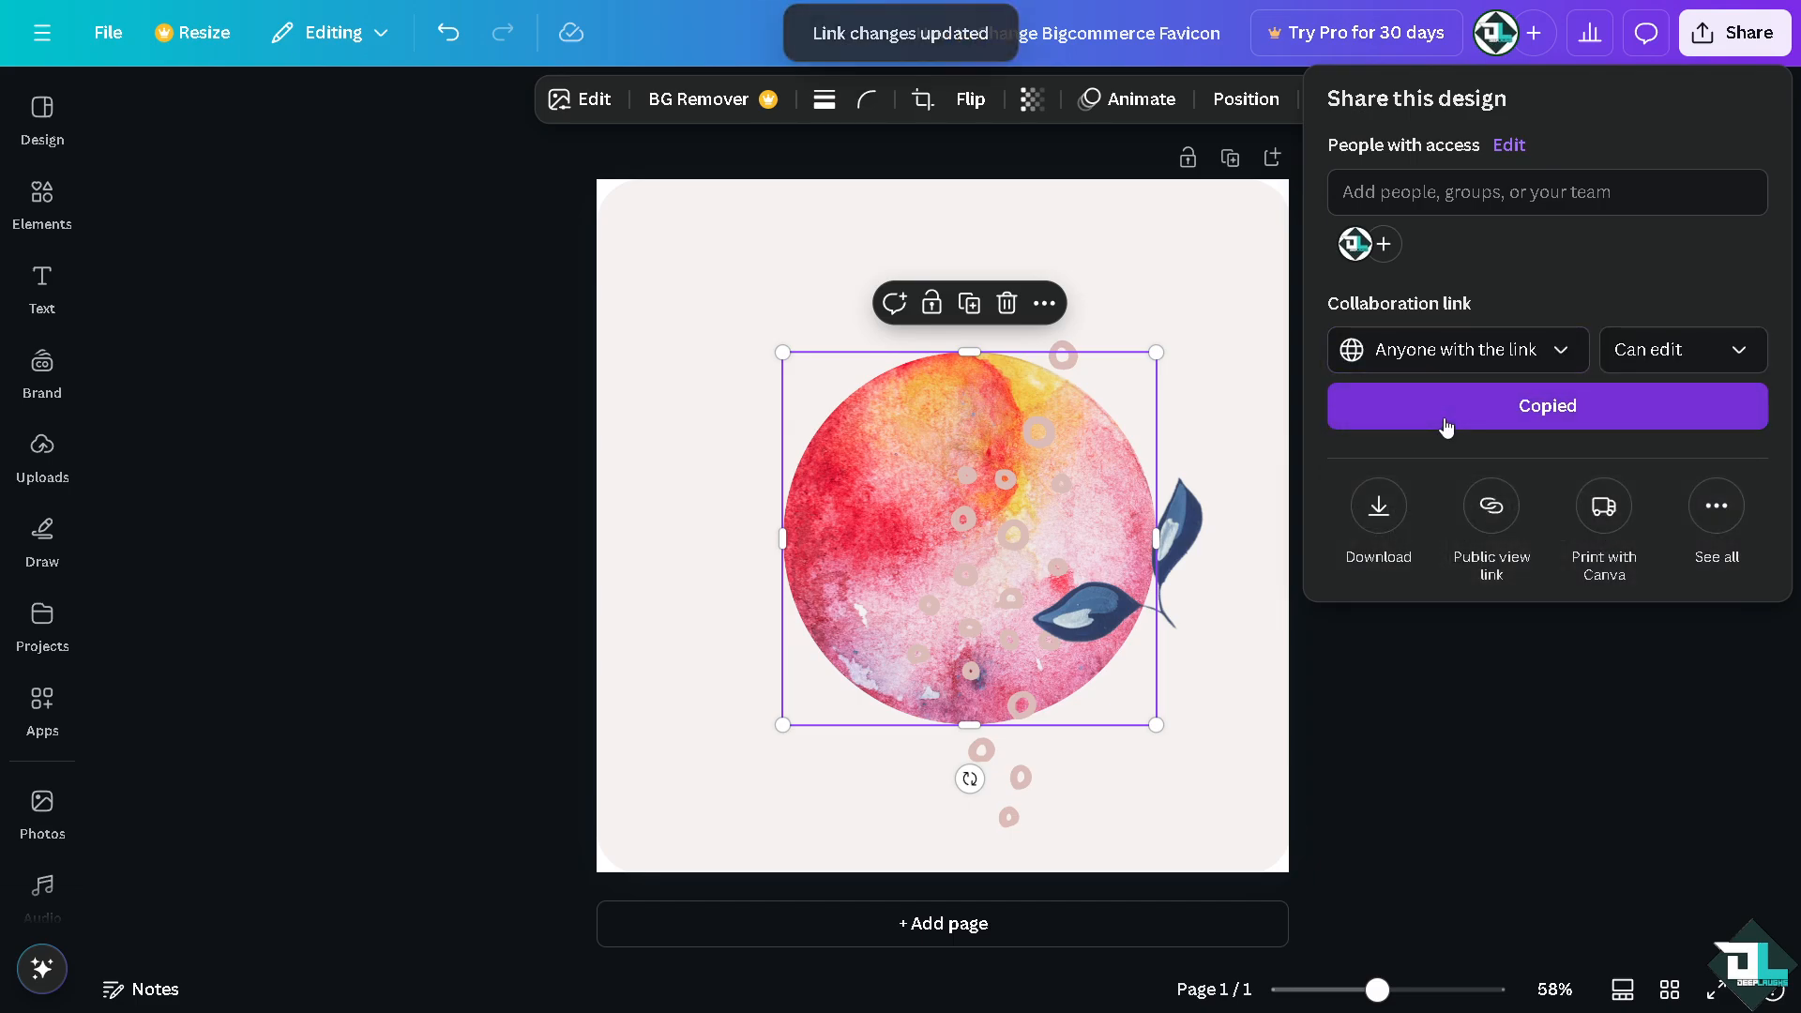
Look through all the additional share, save, social, messaging and design options for publishing the design
{"action": "left_click", "coordinate": [1714, 506]}
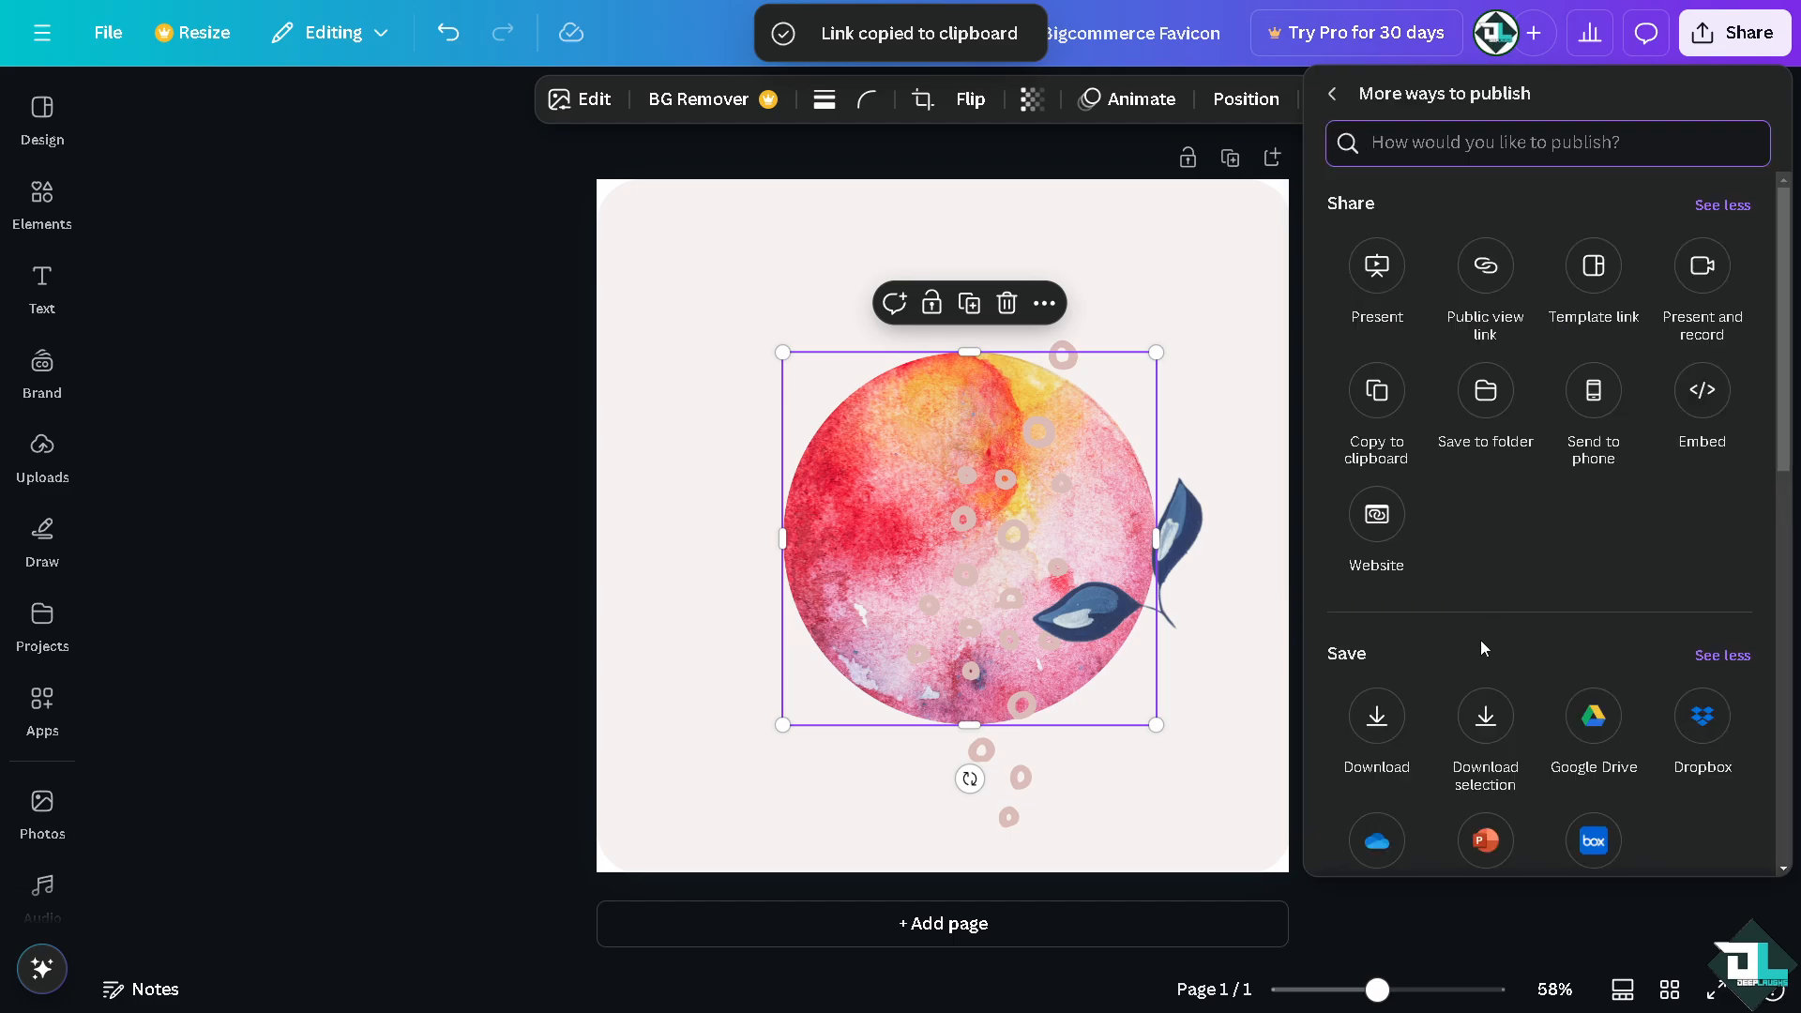
{"action": "scroll", "coordinate": [1480, 646], "scroll_direction": "down", "scroll_amount": 6}
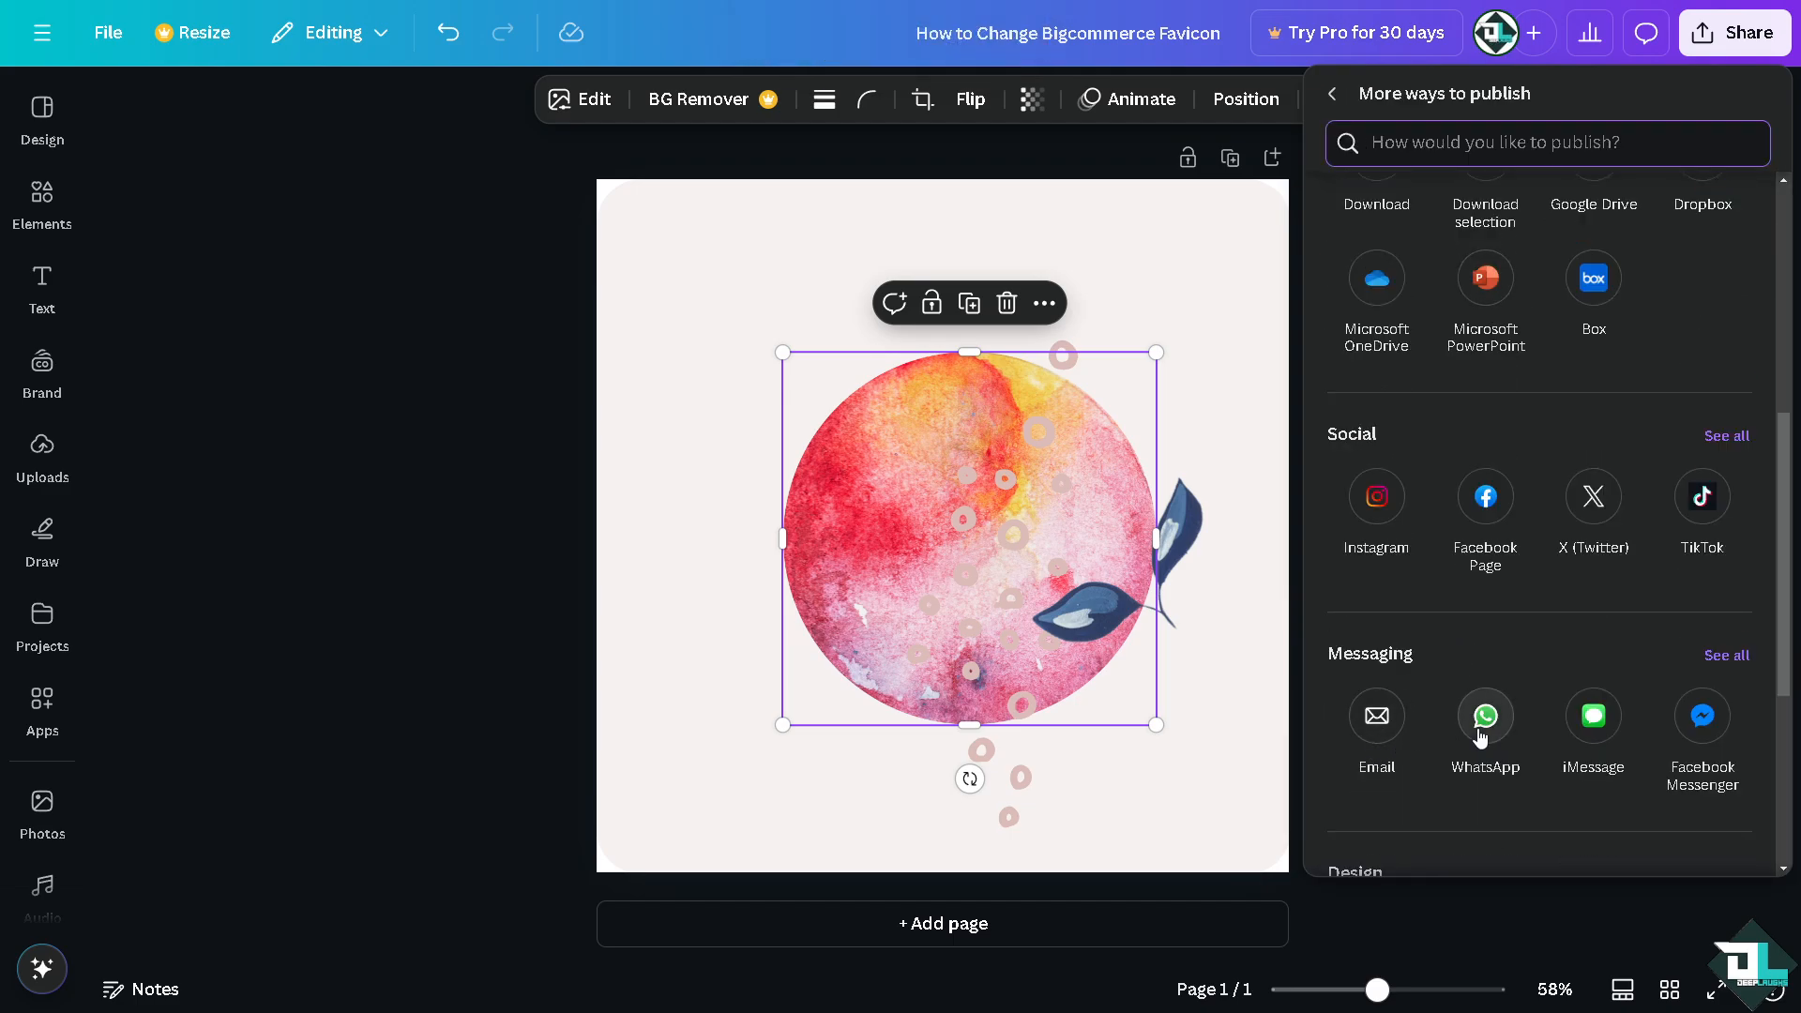
{"action": "scroll", "coordinate": [1567, 717], "scroll_direction": "down", "scroll_amount": 1}
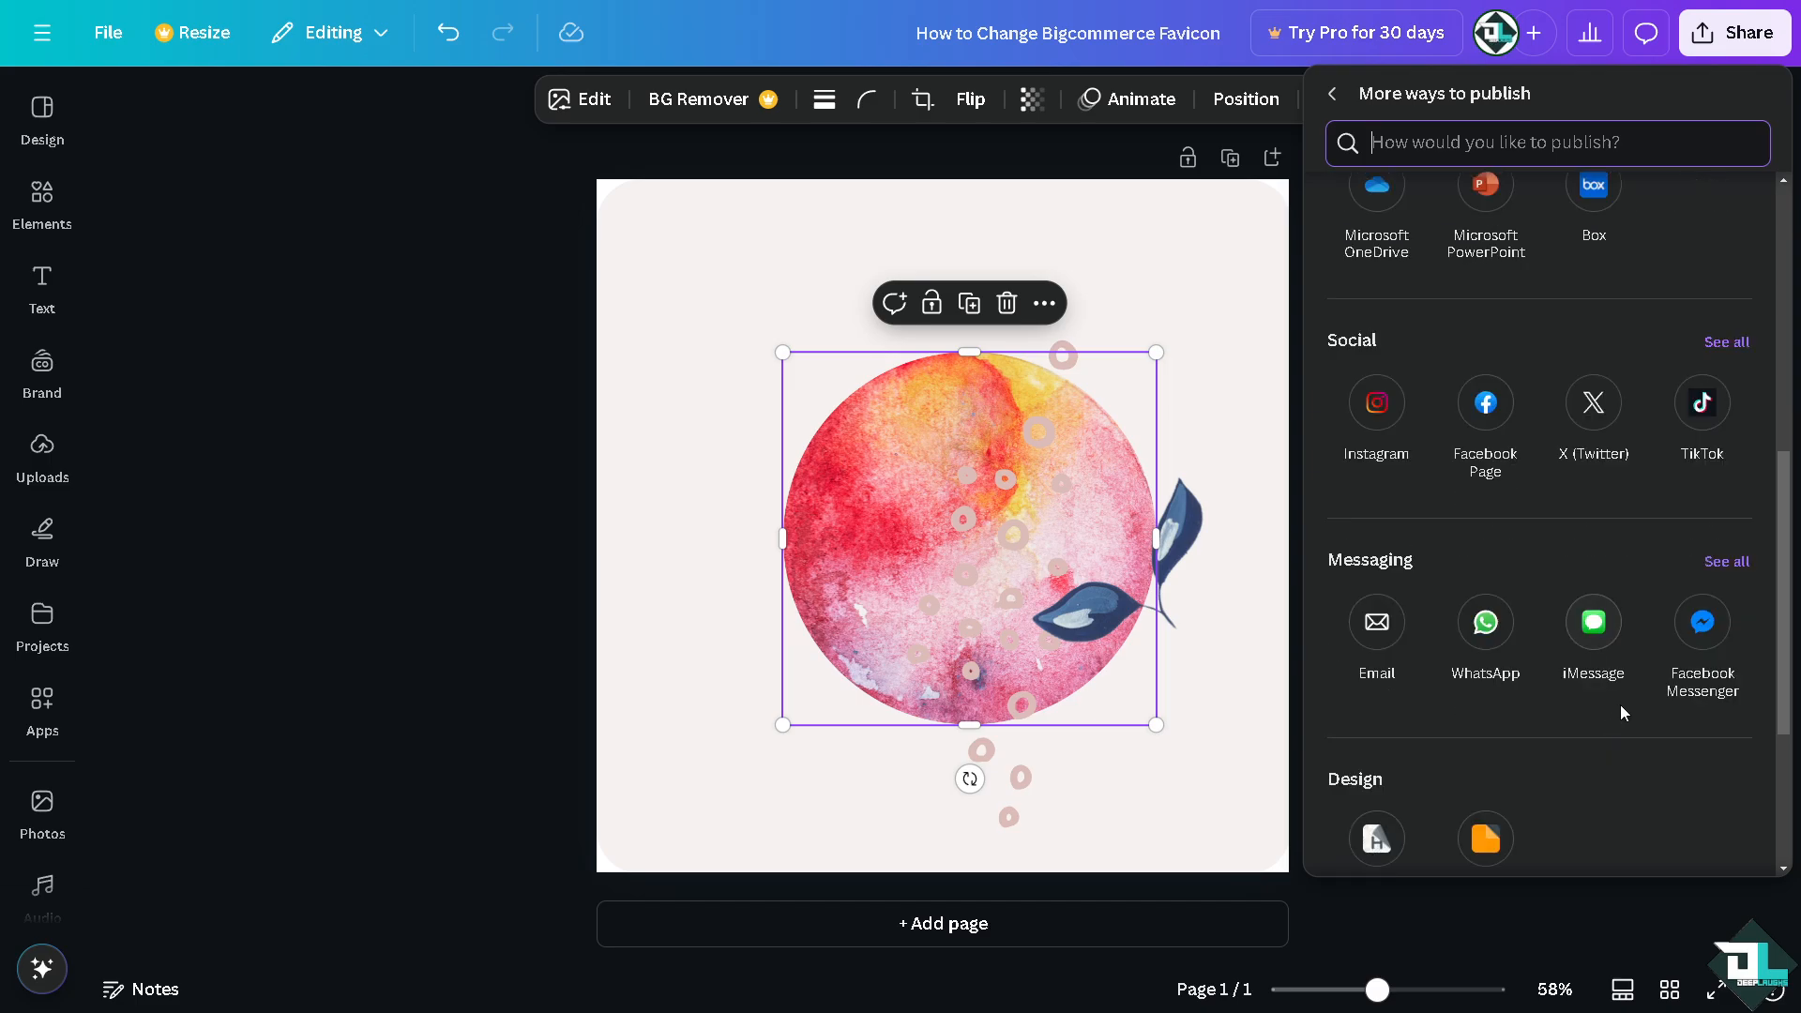
{"action": "scroll", "coordinate": [1700, 631], "scroll_direction": "down", "scroll_amount": 3}
{"action": "scroll", "coordinate": [1605, 628], "scroll_direction": "up", "scroll_amount": 6}
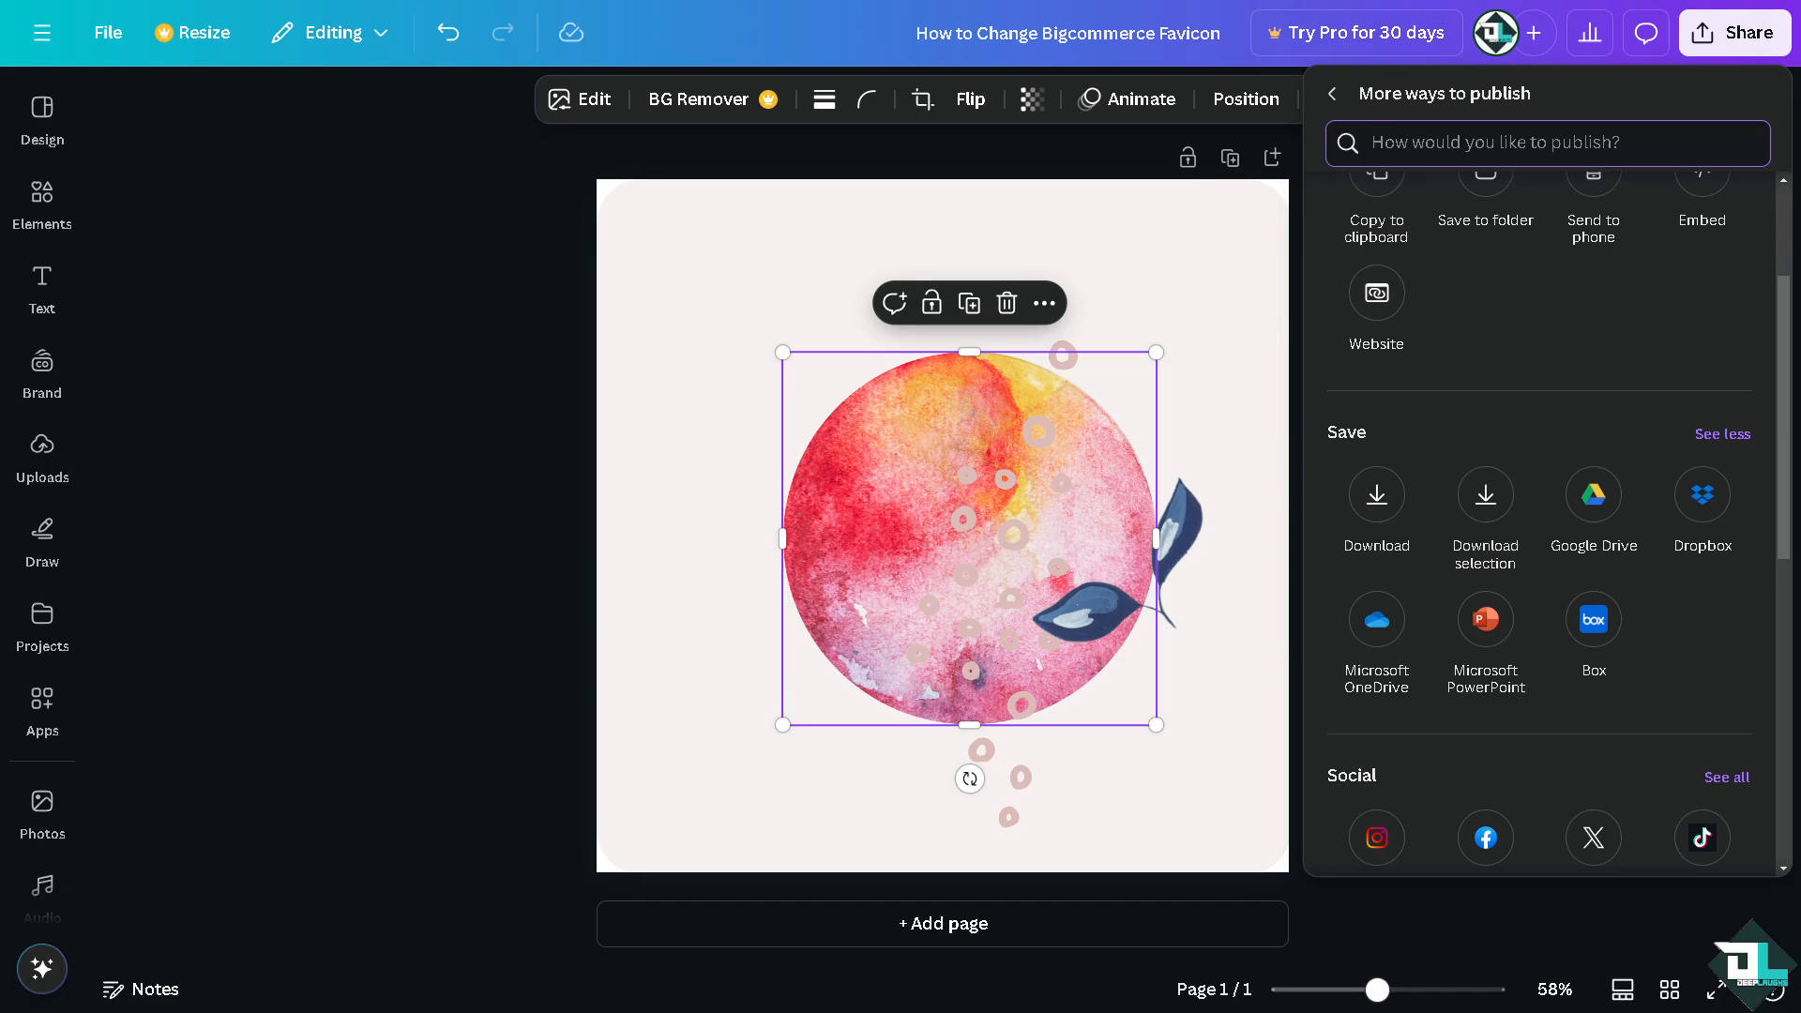
{"action": "scroll", "coordinate": [1313, 545], "scroll_direction": "up", "scroll_amount": 3}
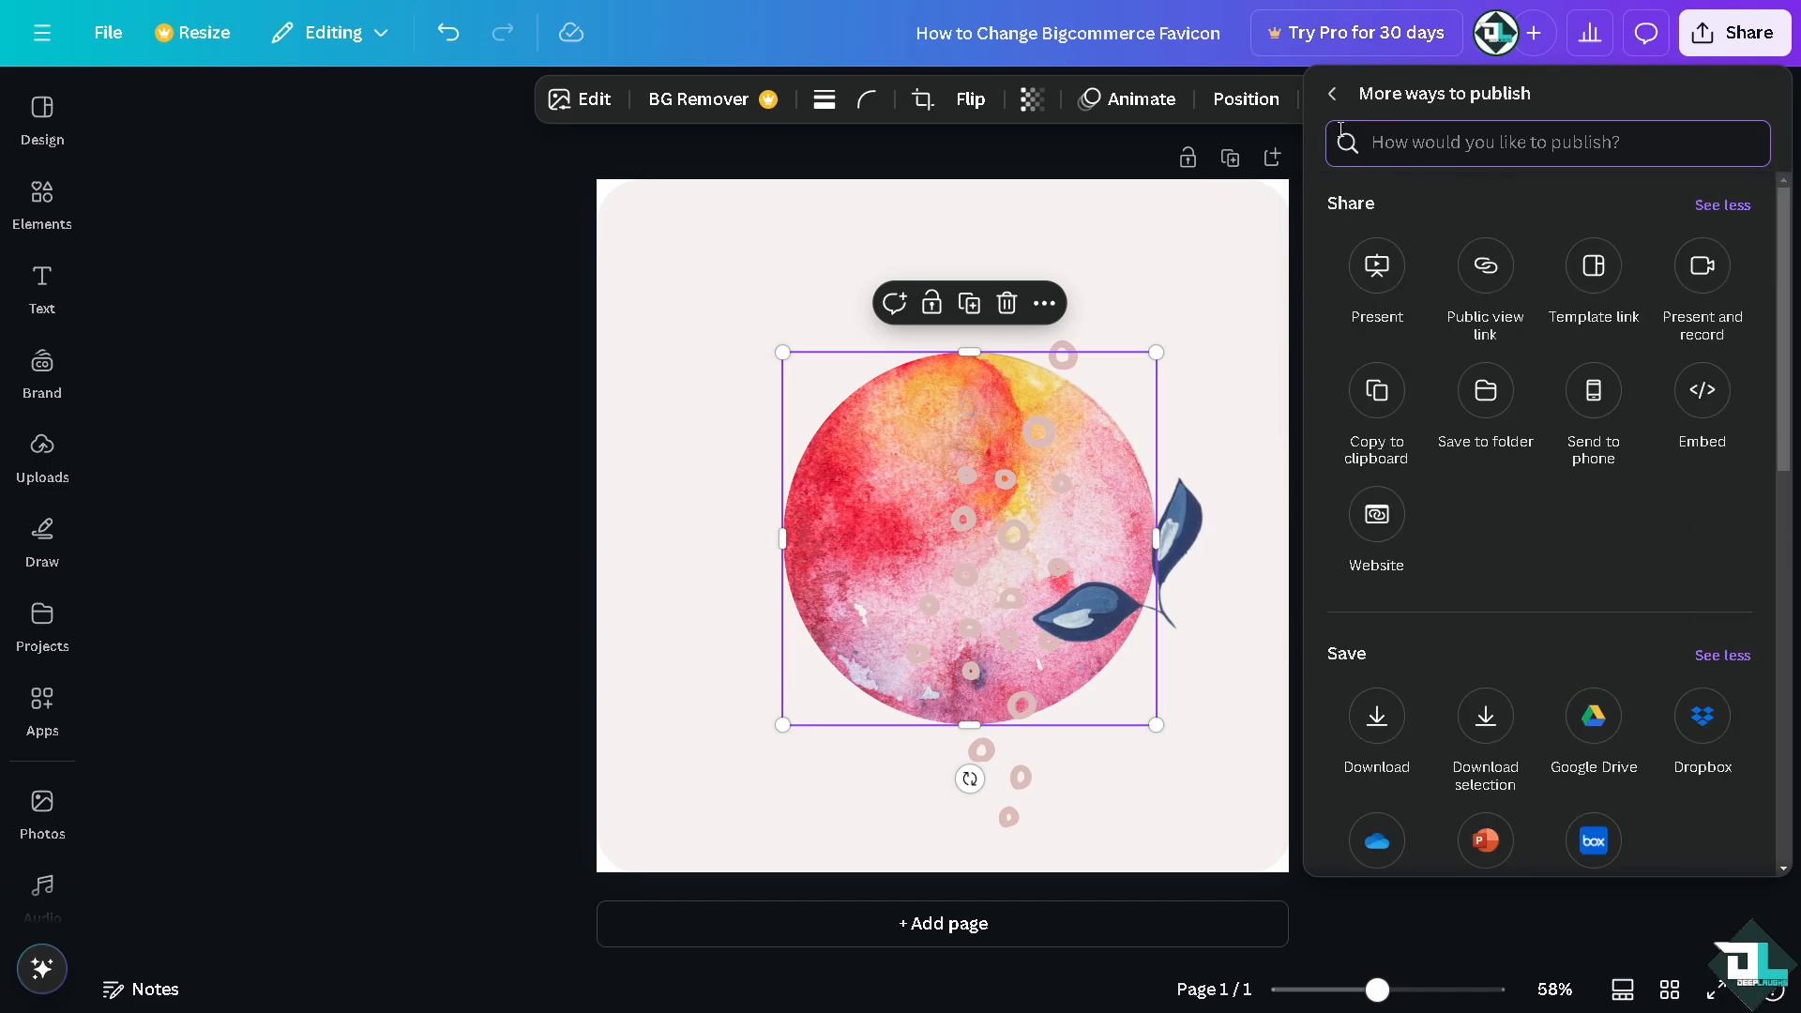
Return to the main sharing options and download the design as a PNG at size 1
{"action": "left_click", "coordinate": [1335, 97]}
{"action": "left_click", "coordinate": [1377, 506]}
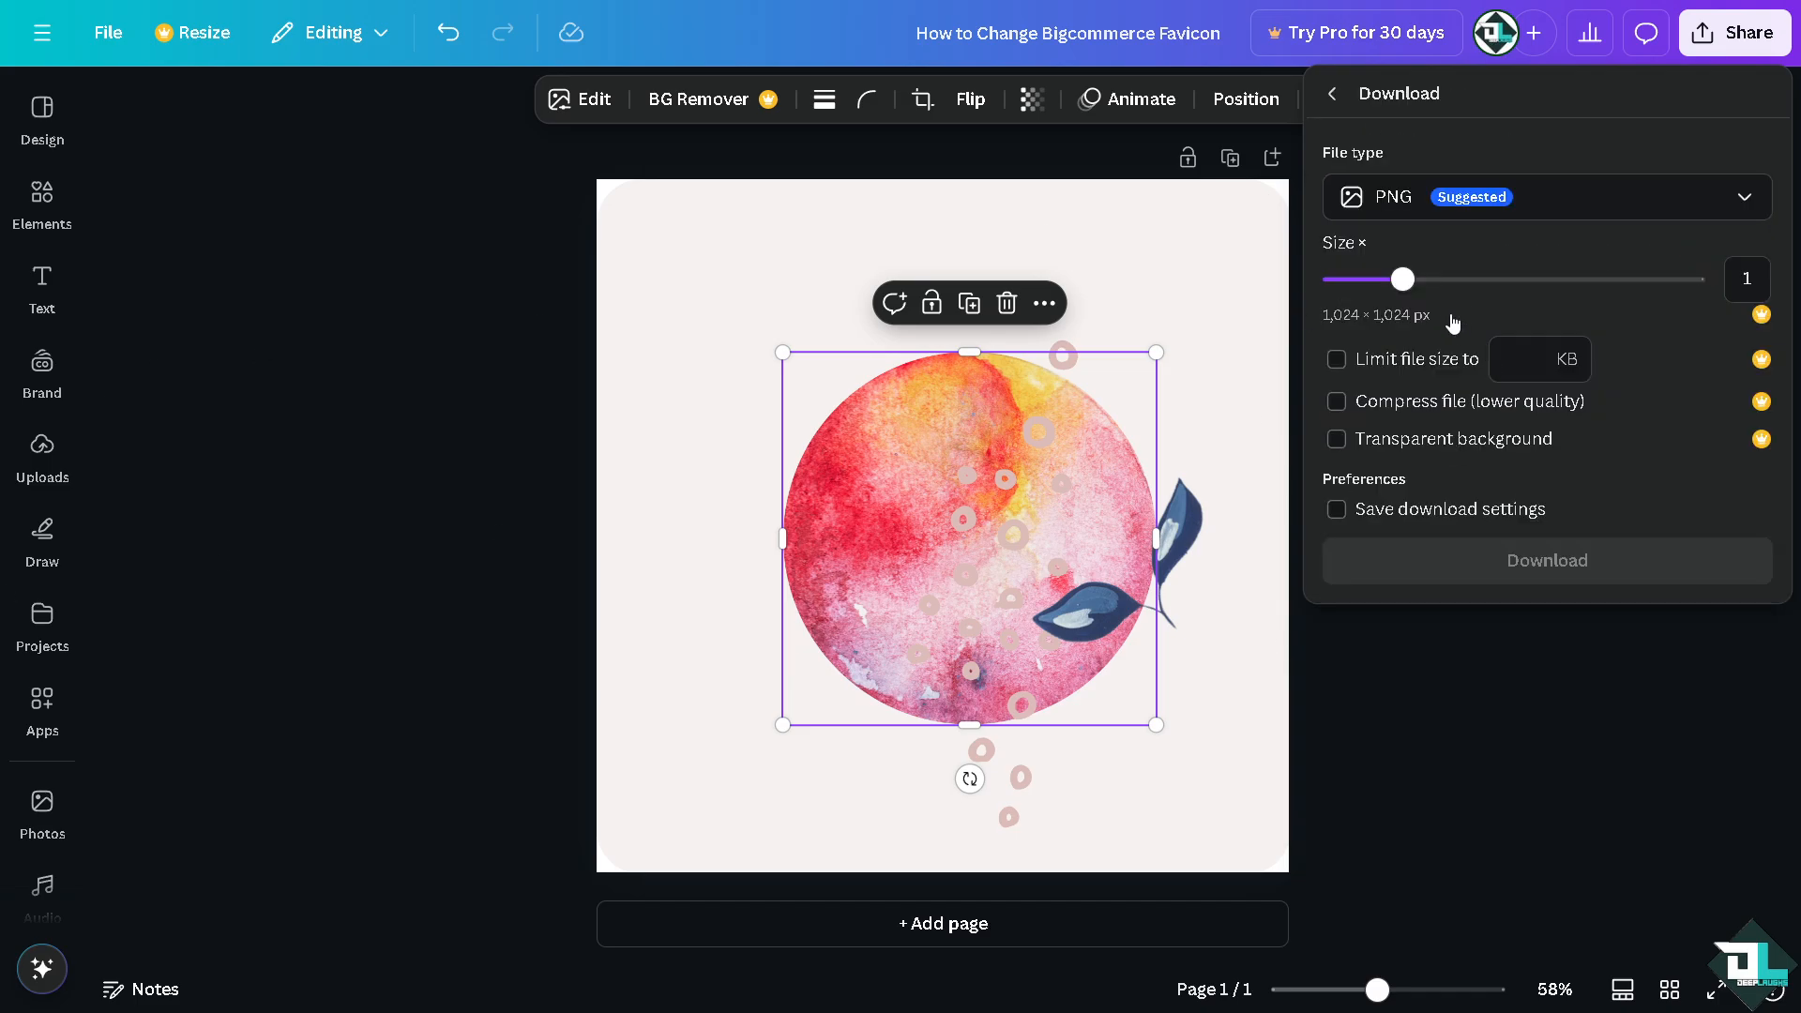
{"action": "left_click", "coordinate": [1351, 563]}
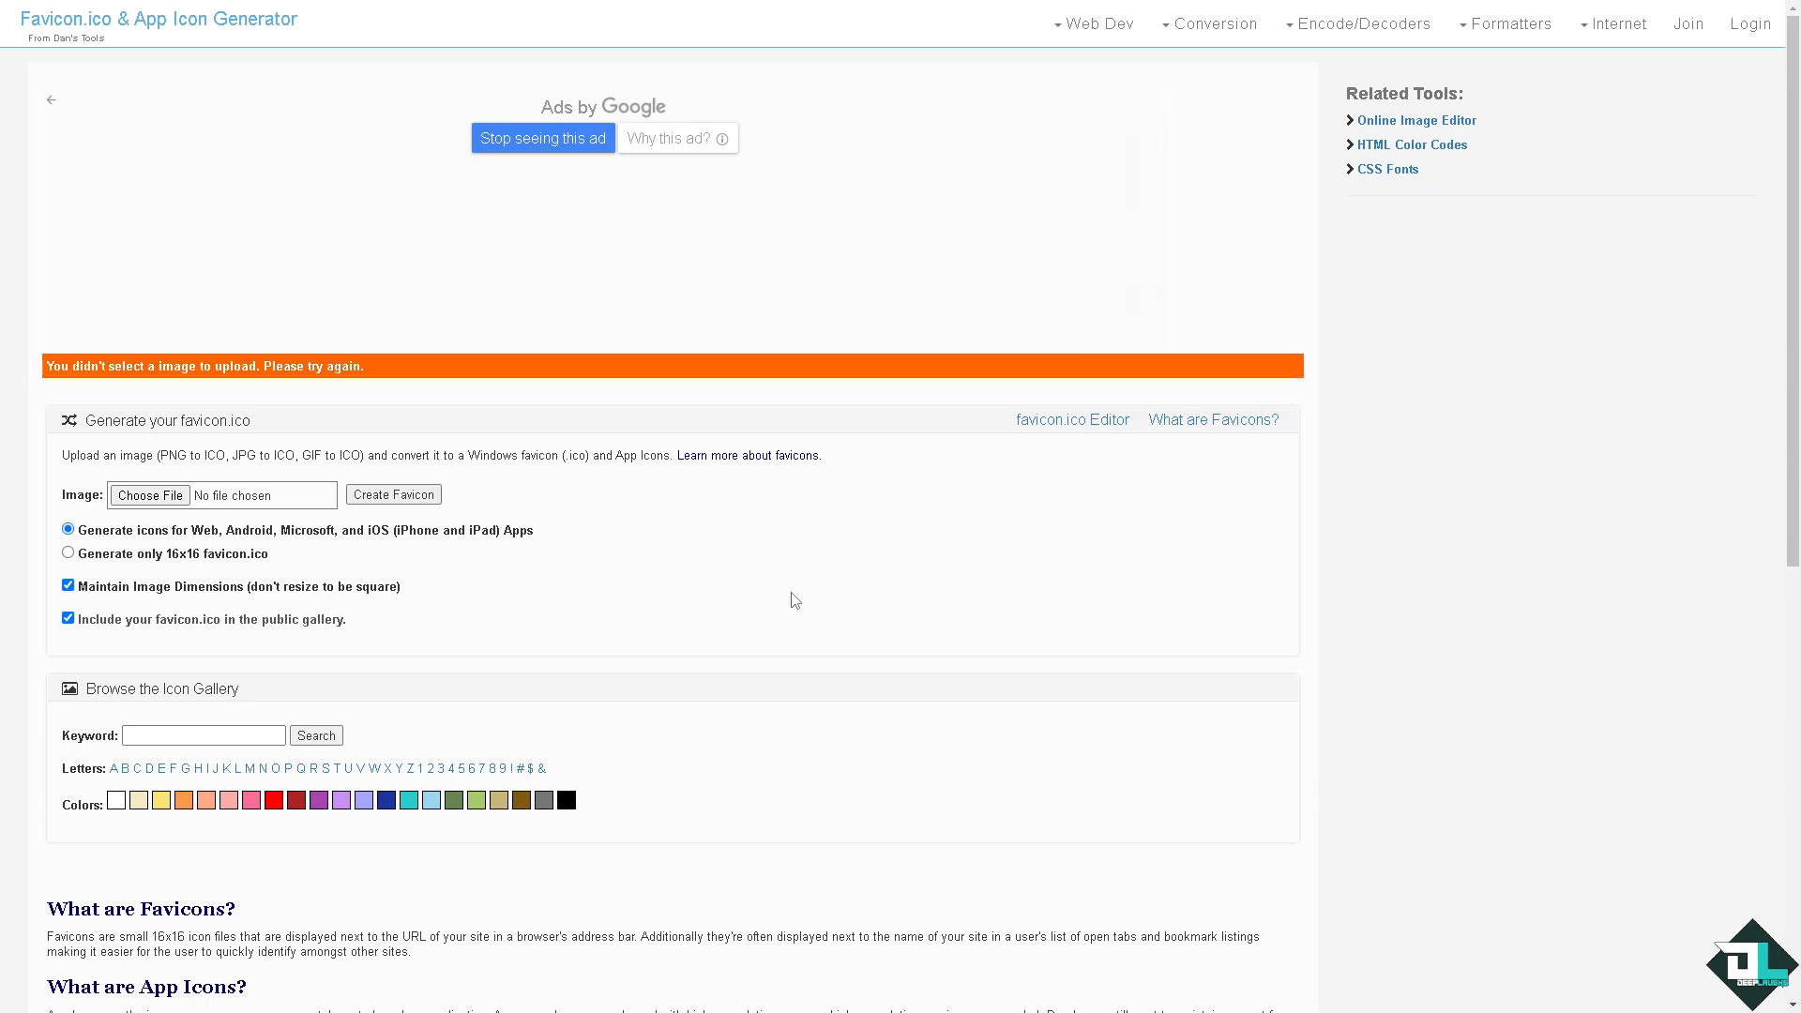
In the Favicon.ico & App Icon Generator, choose IMG_6294.heic as the source image and create the favicon
{"action": "left_click", "coordinate": [169, 497]}
{"action": "key", "text": "Return"}
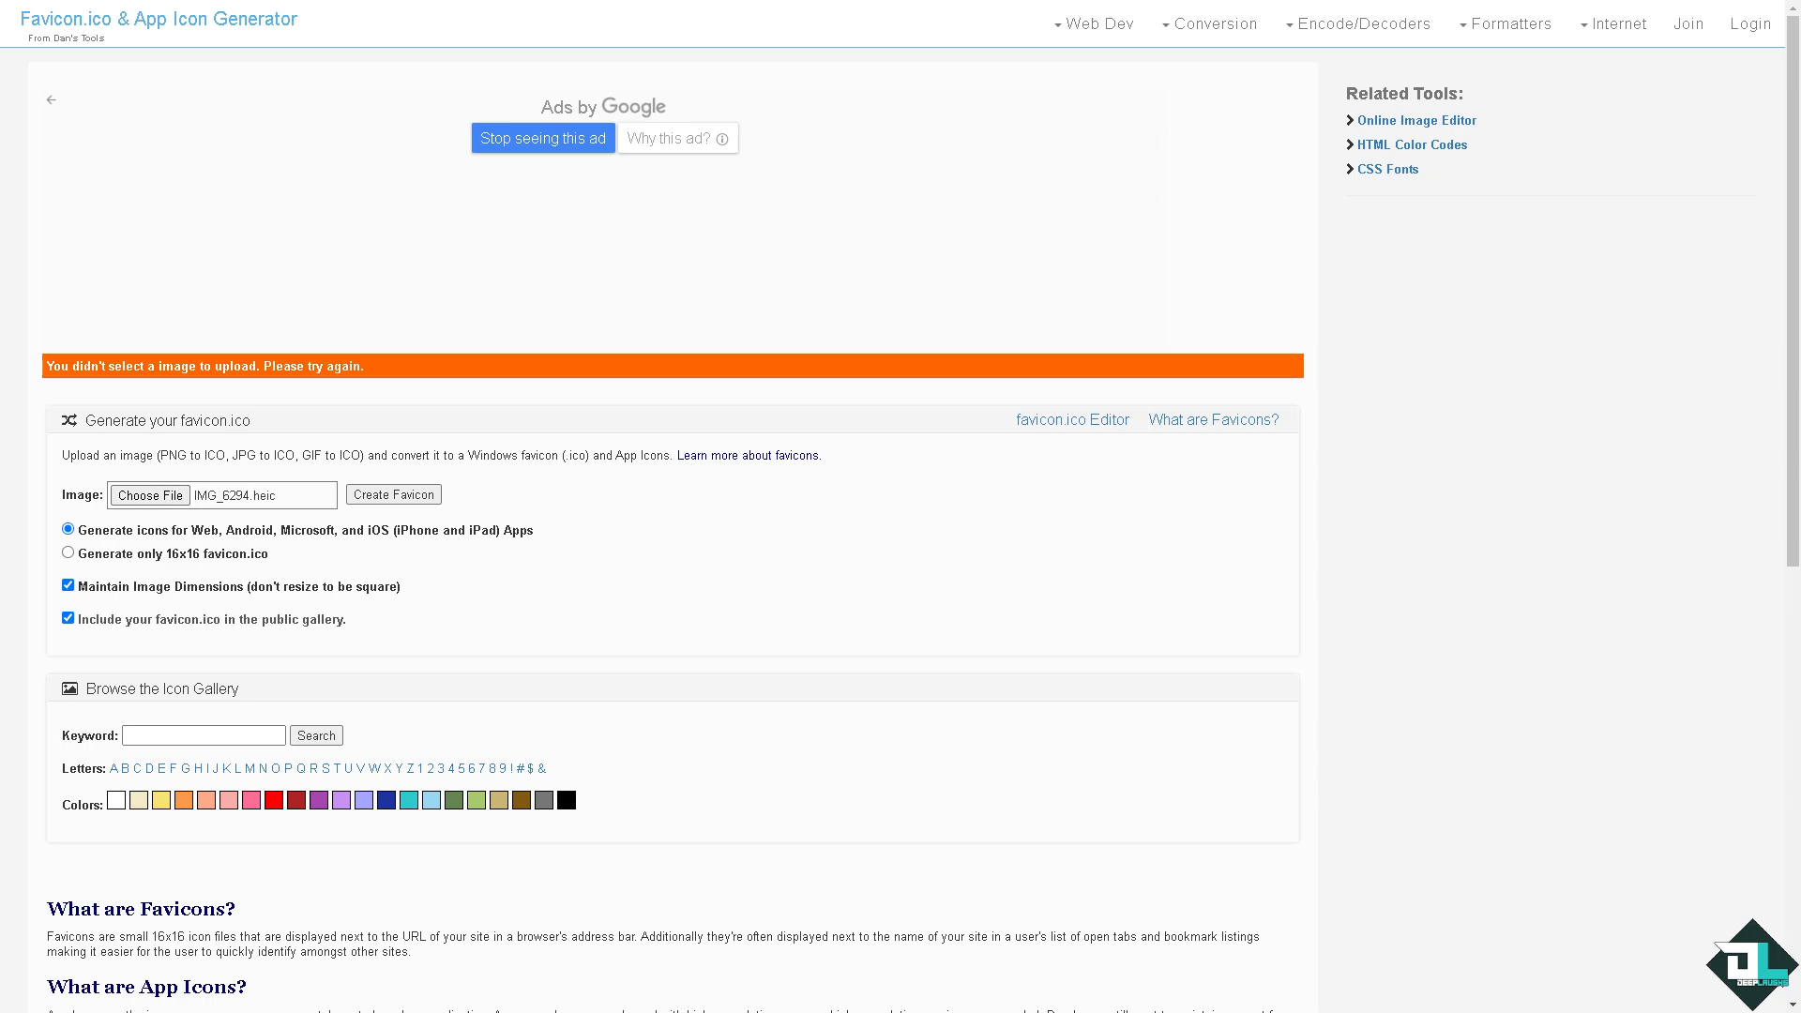
{"action": "left_click", "coordinate": [422, 500]}
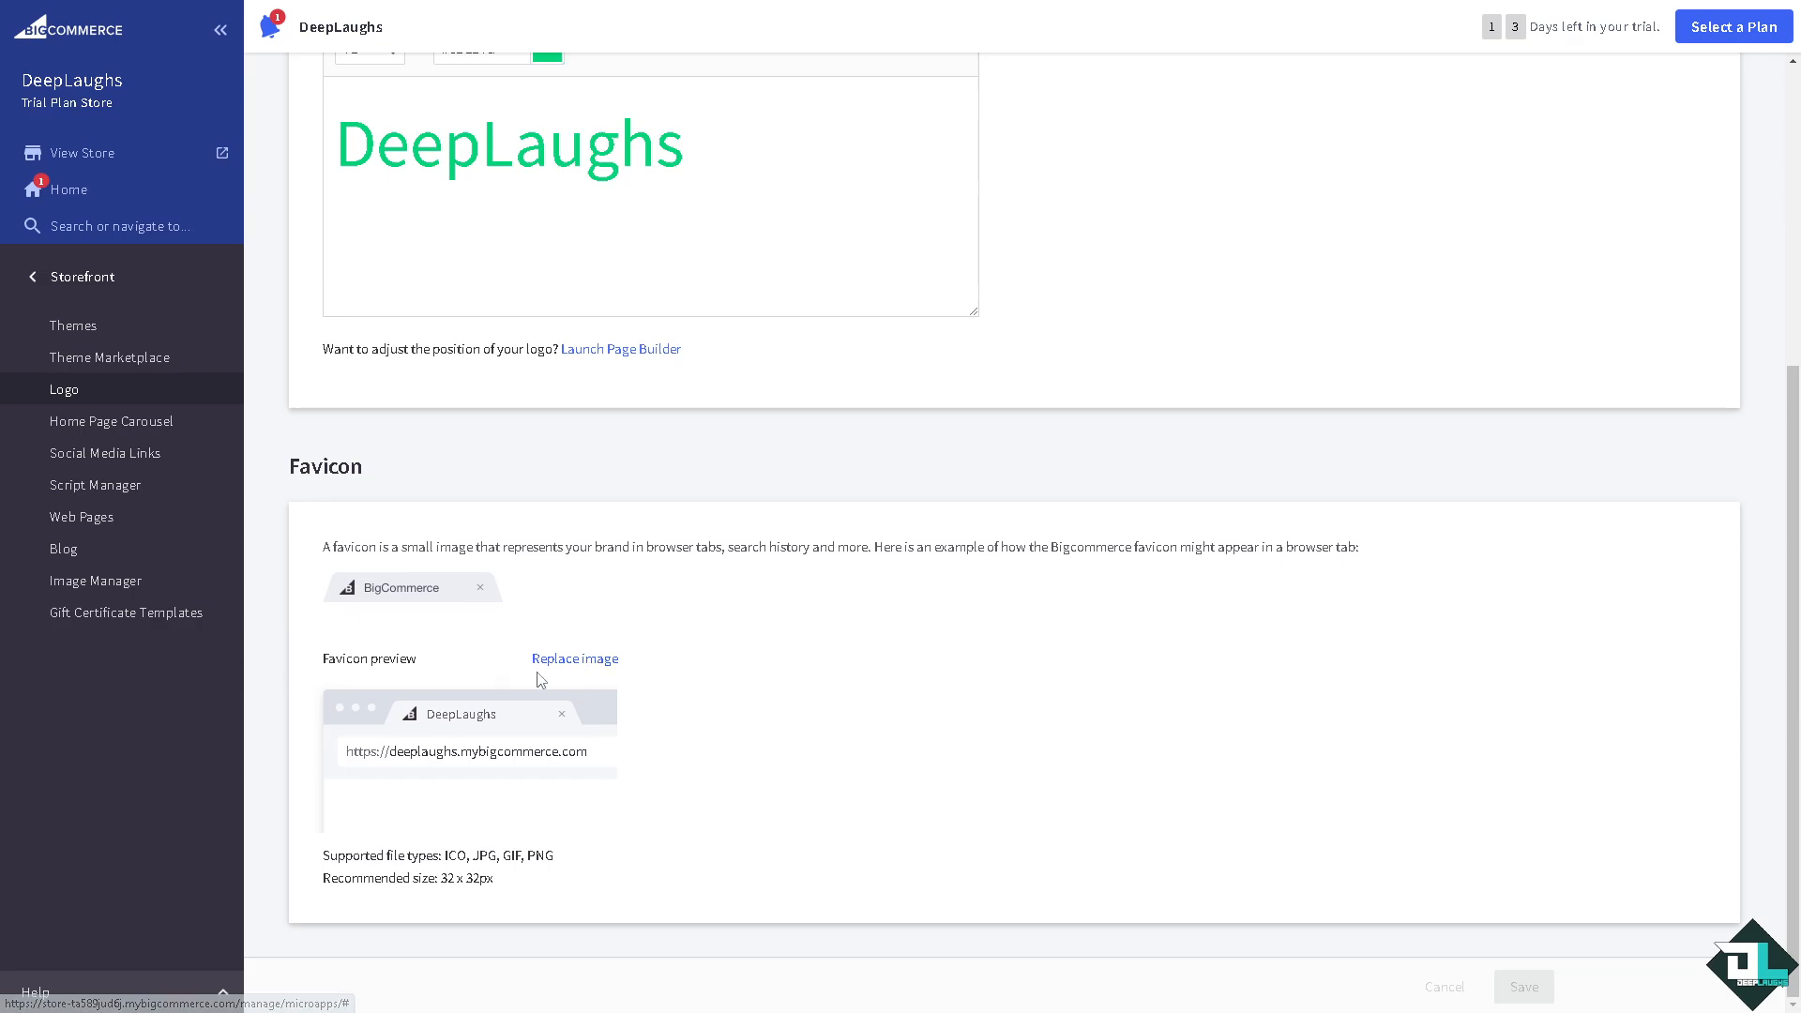
{"action": "key", "text": "F11"}
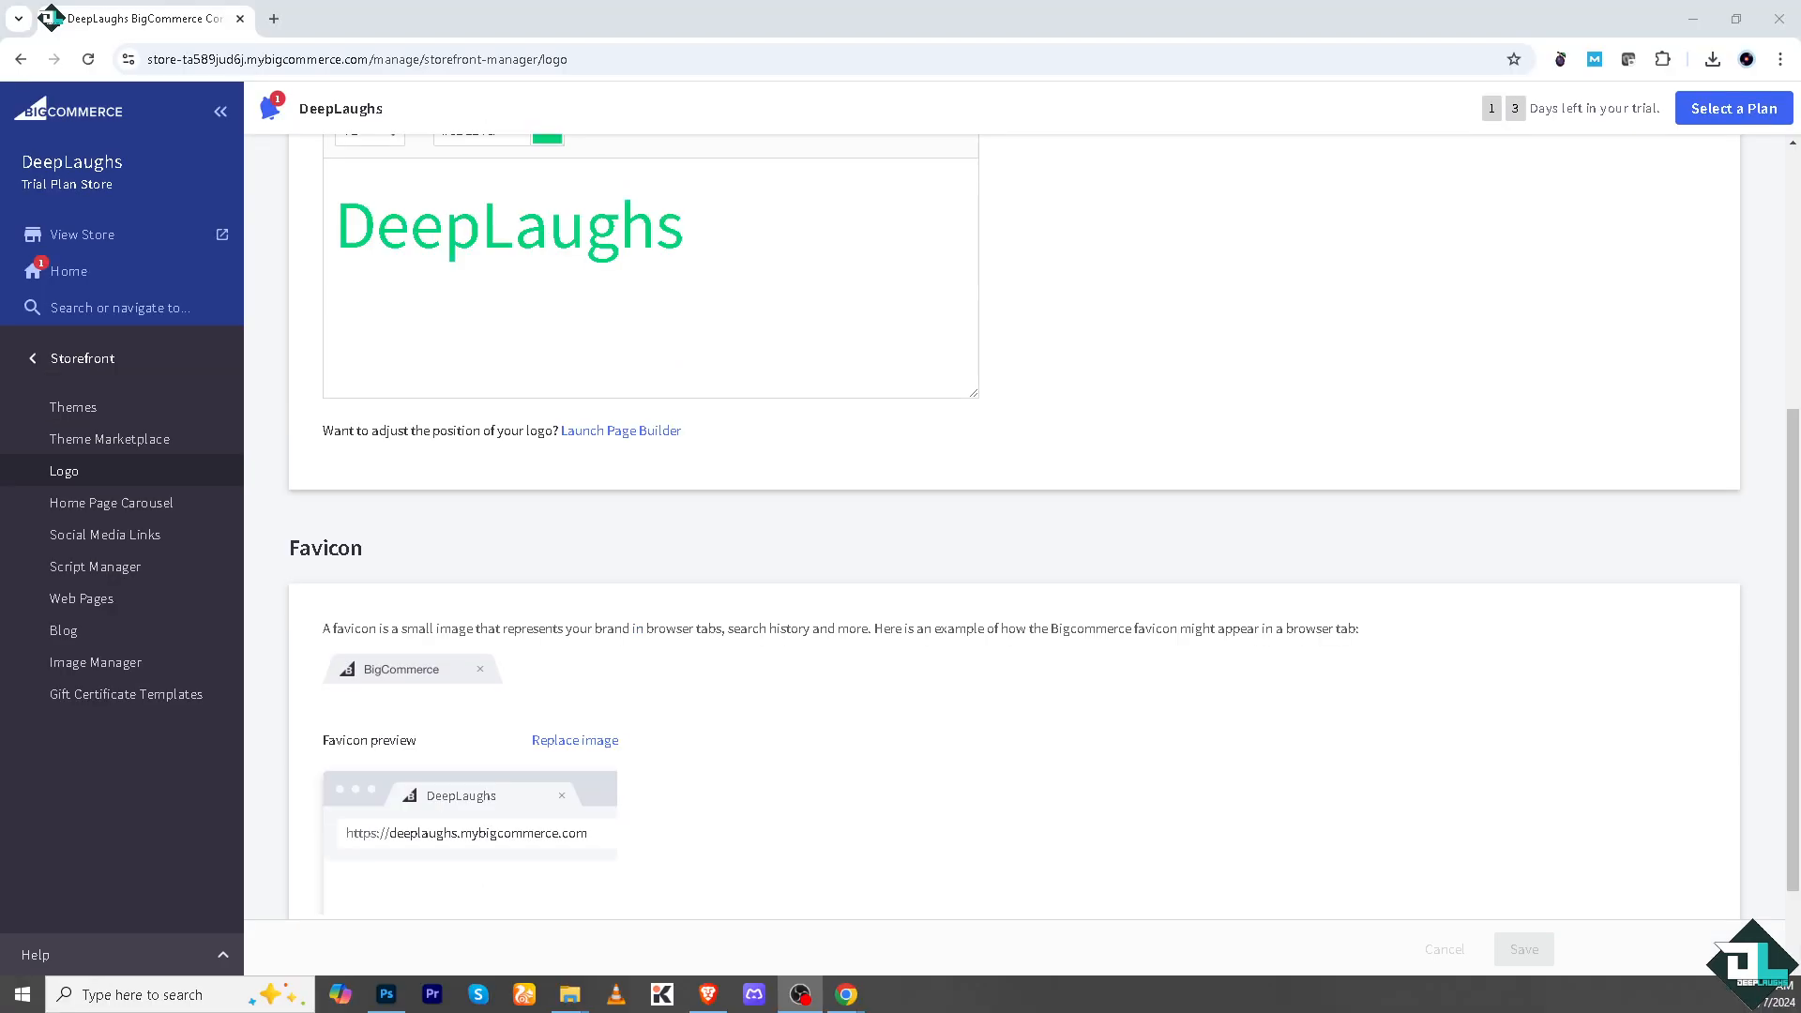
{"action": "key", "text": "alt+Tab"}
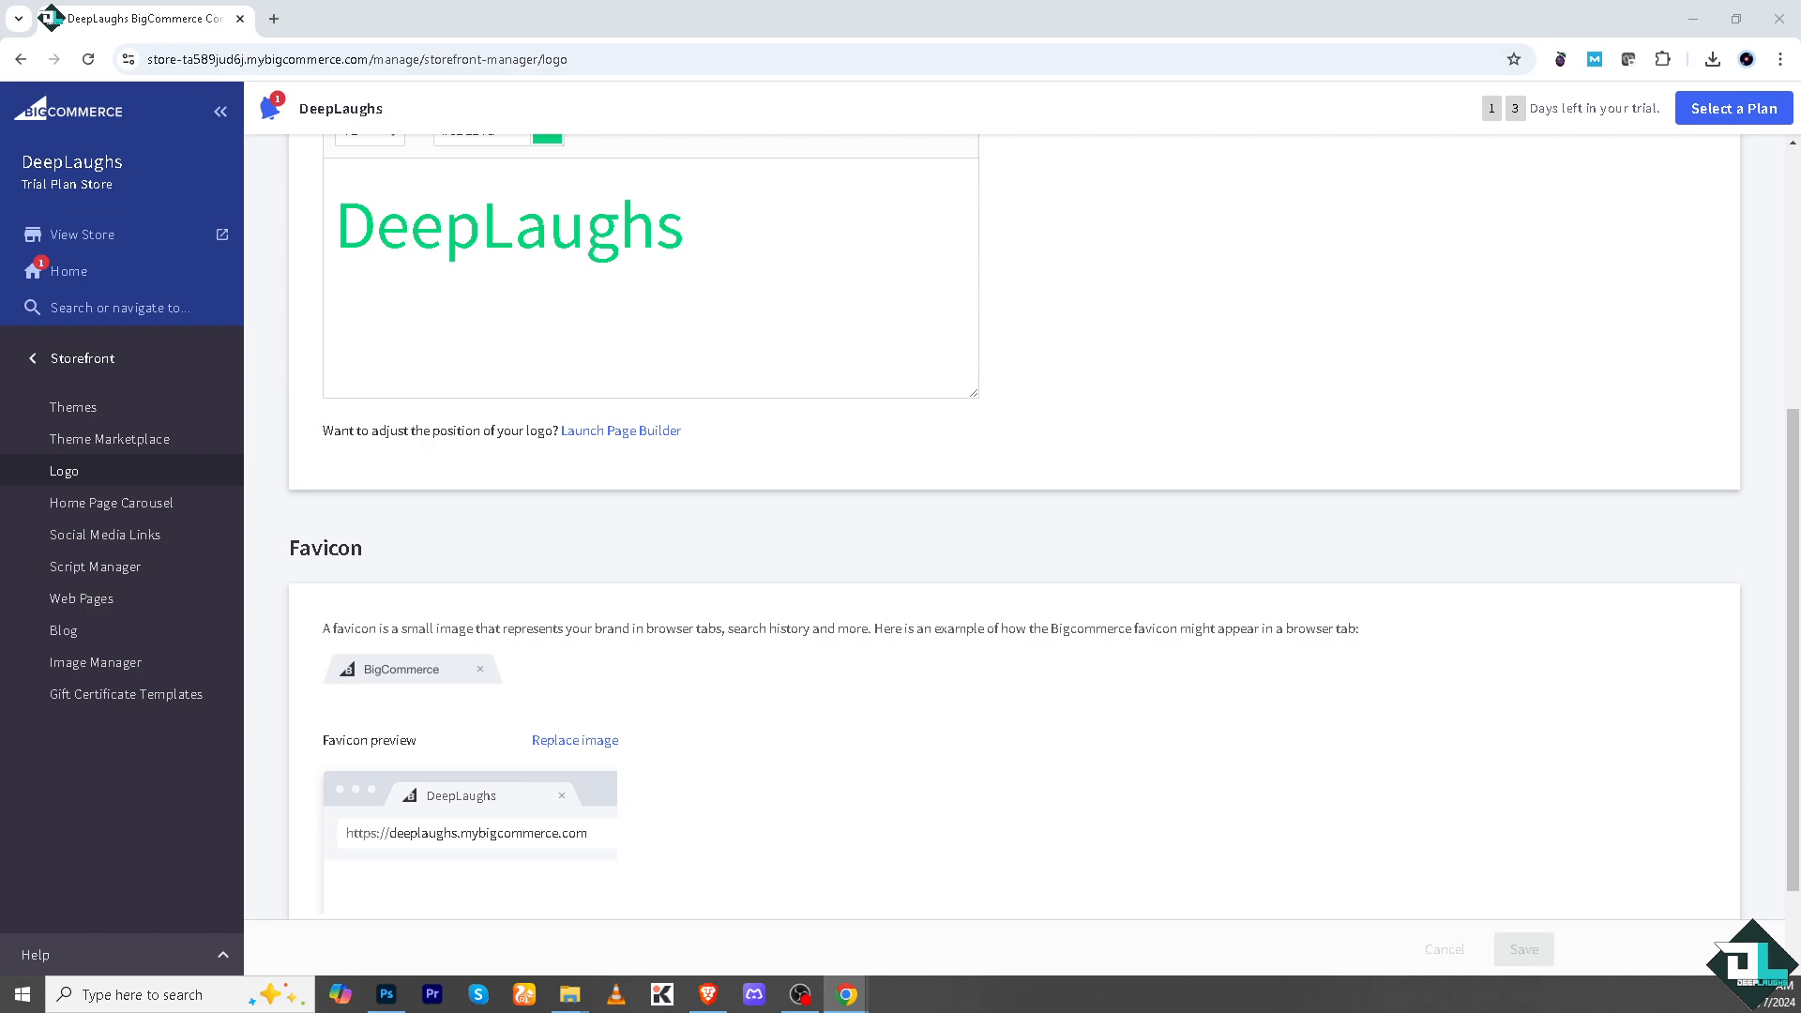
{"action": "key", "text": "alt+Tab"}
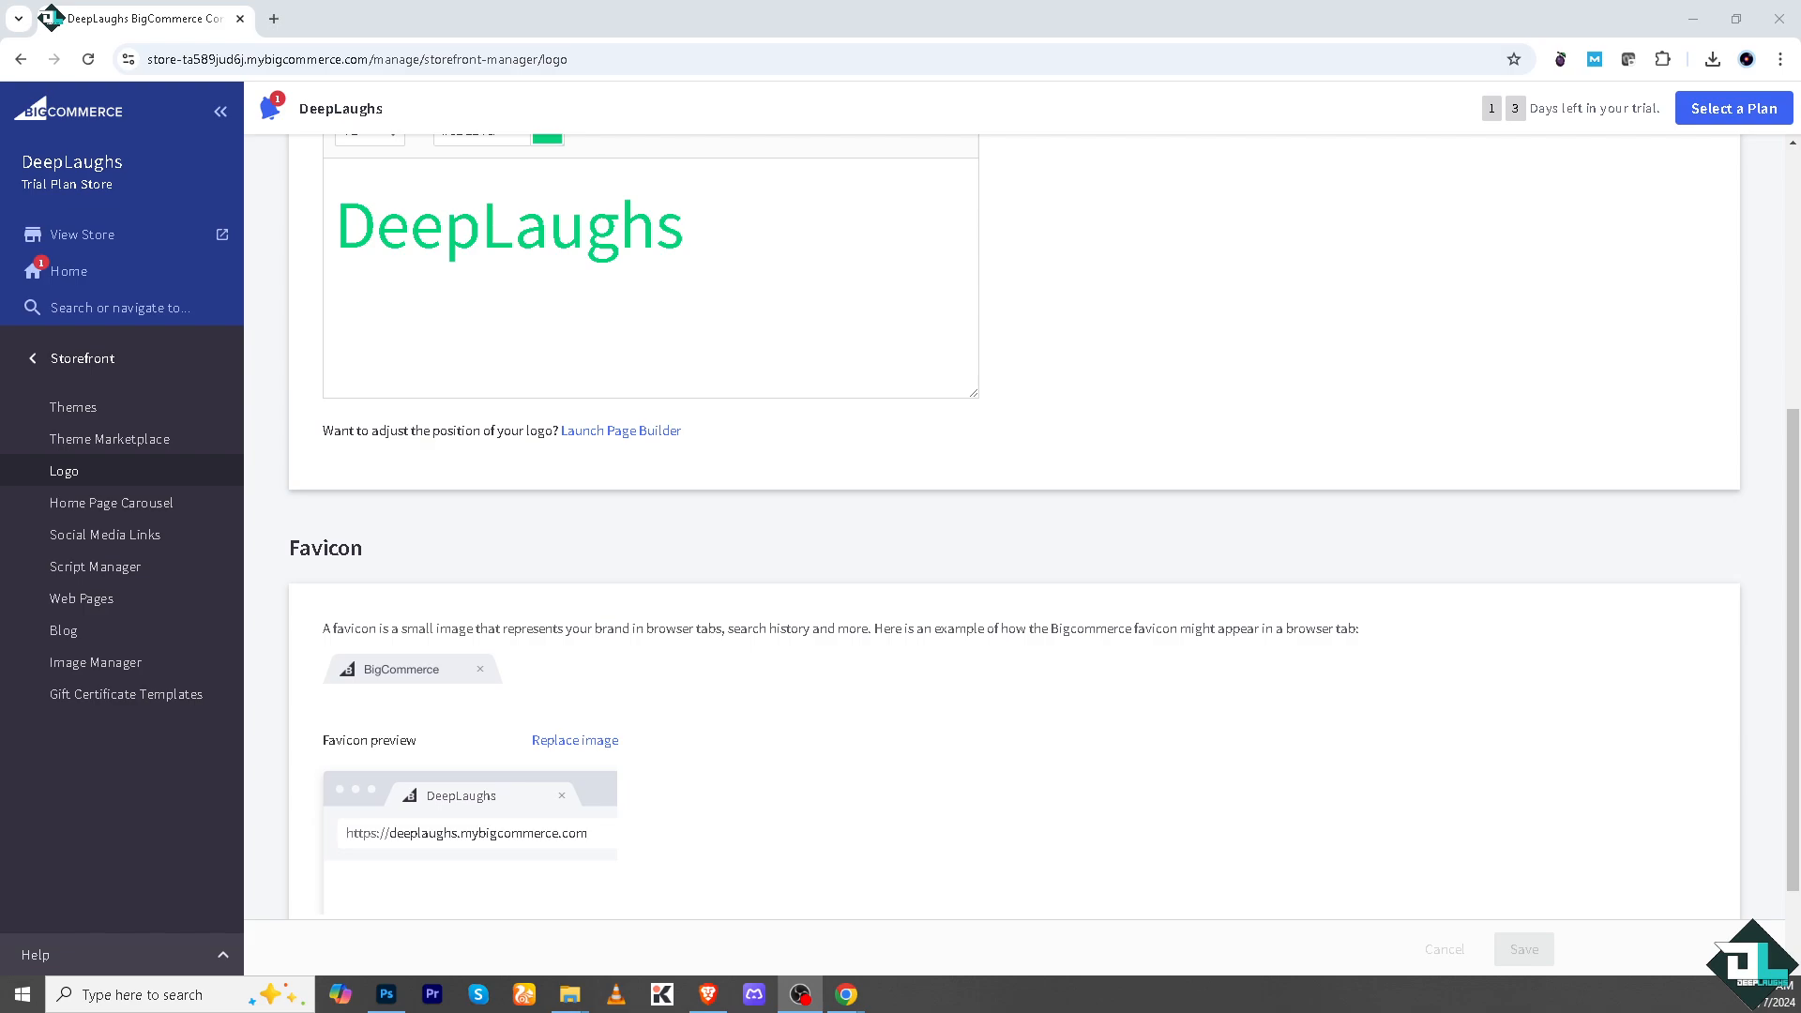
{"action": "key", "text": "alt+Tab"}
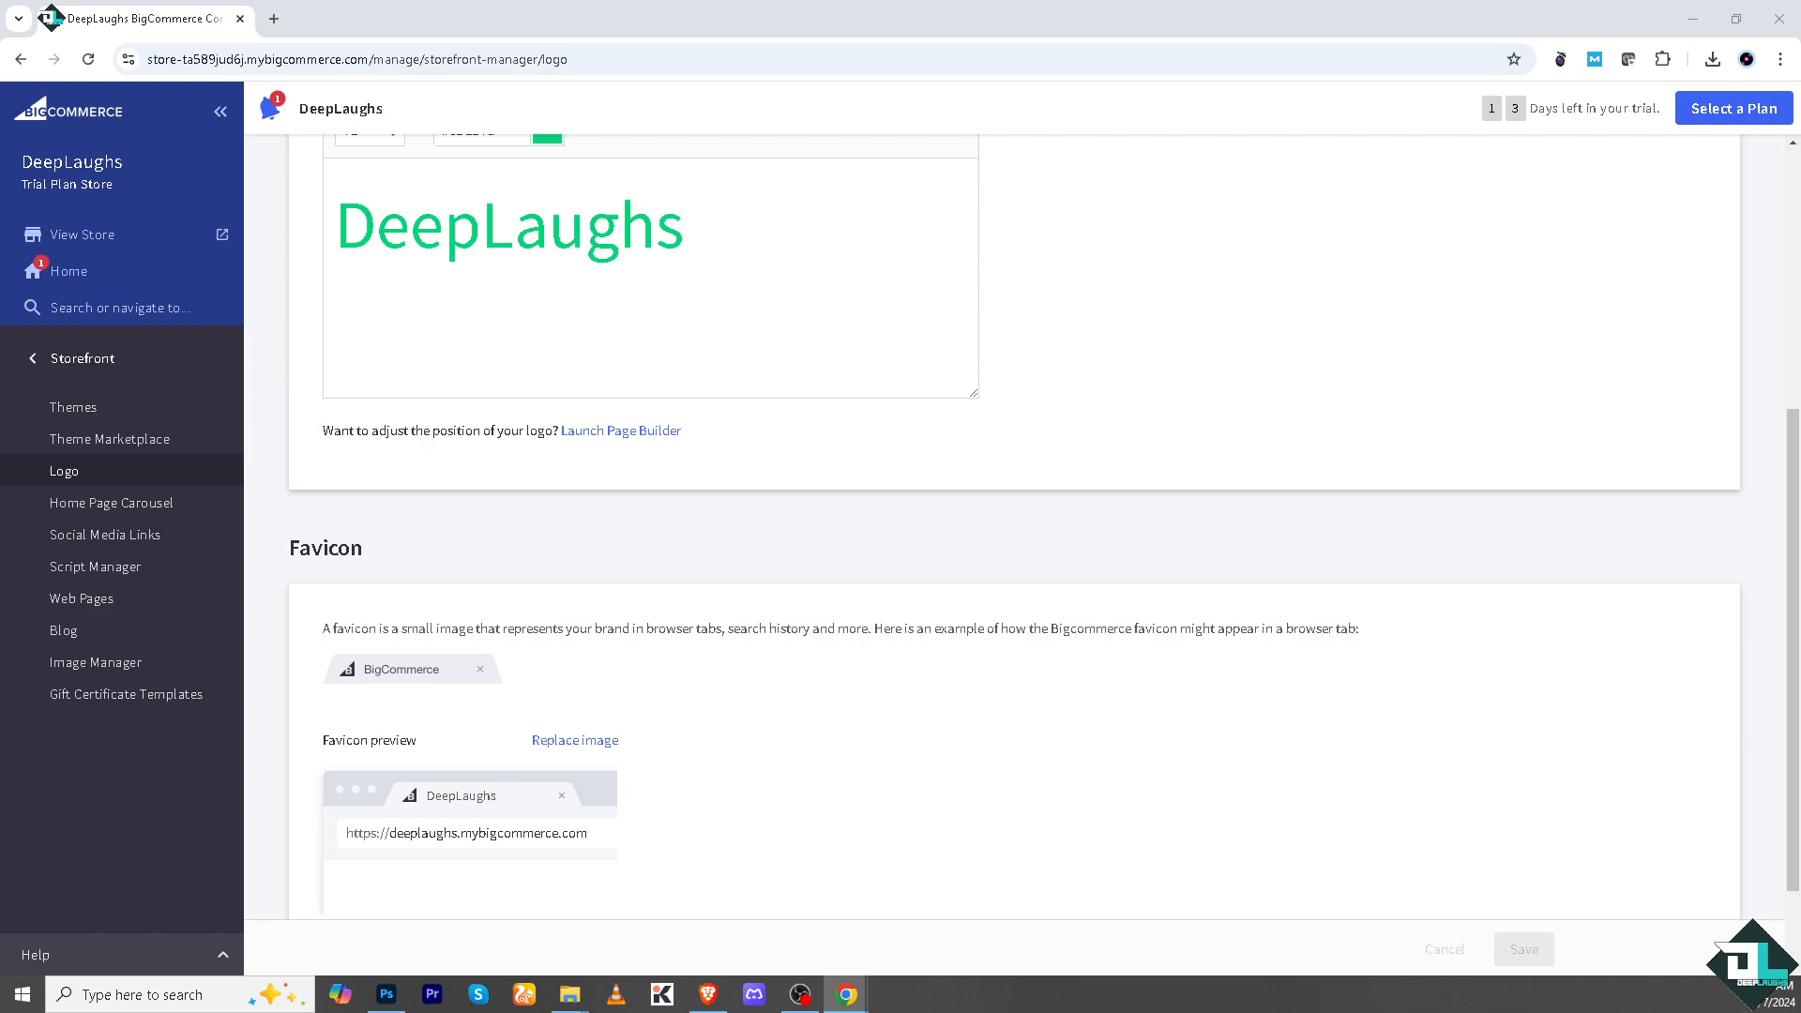
{"action": "key", "text": "alt+Tab"}
{"action": "key", "text": "alt+Tab"}
{"action": "key", "text": "alt+Tab"}
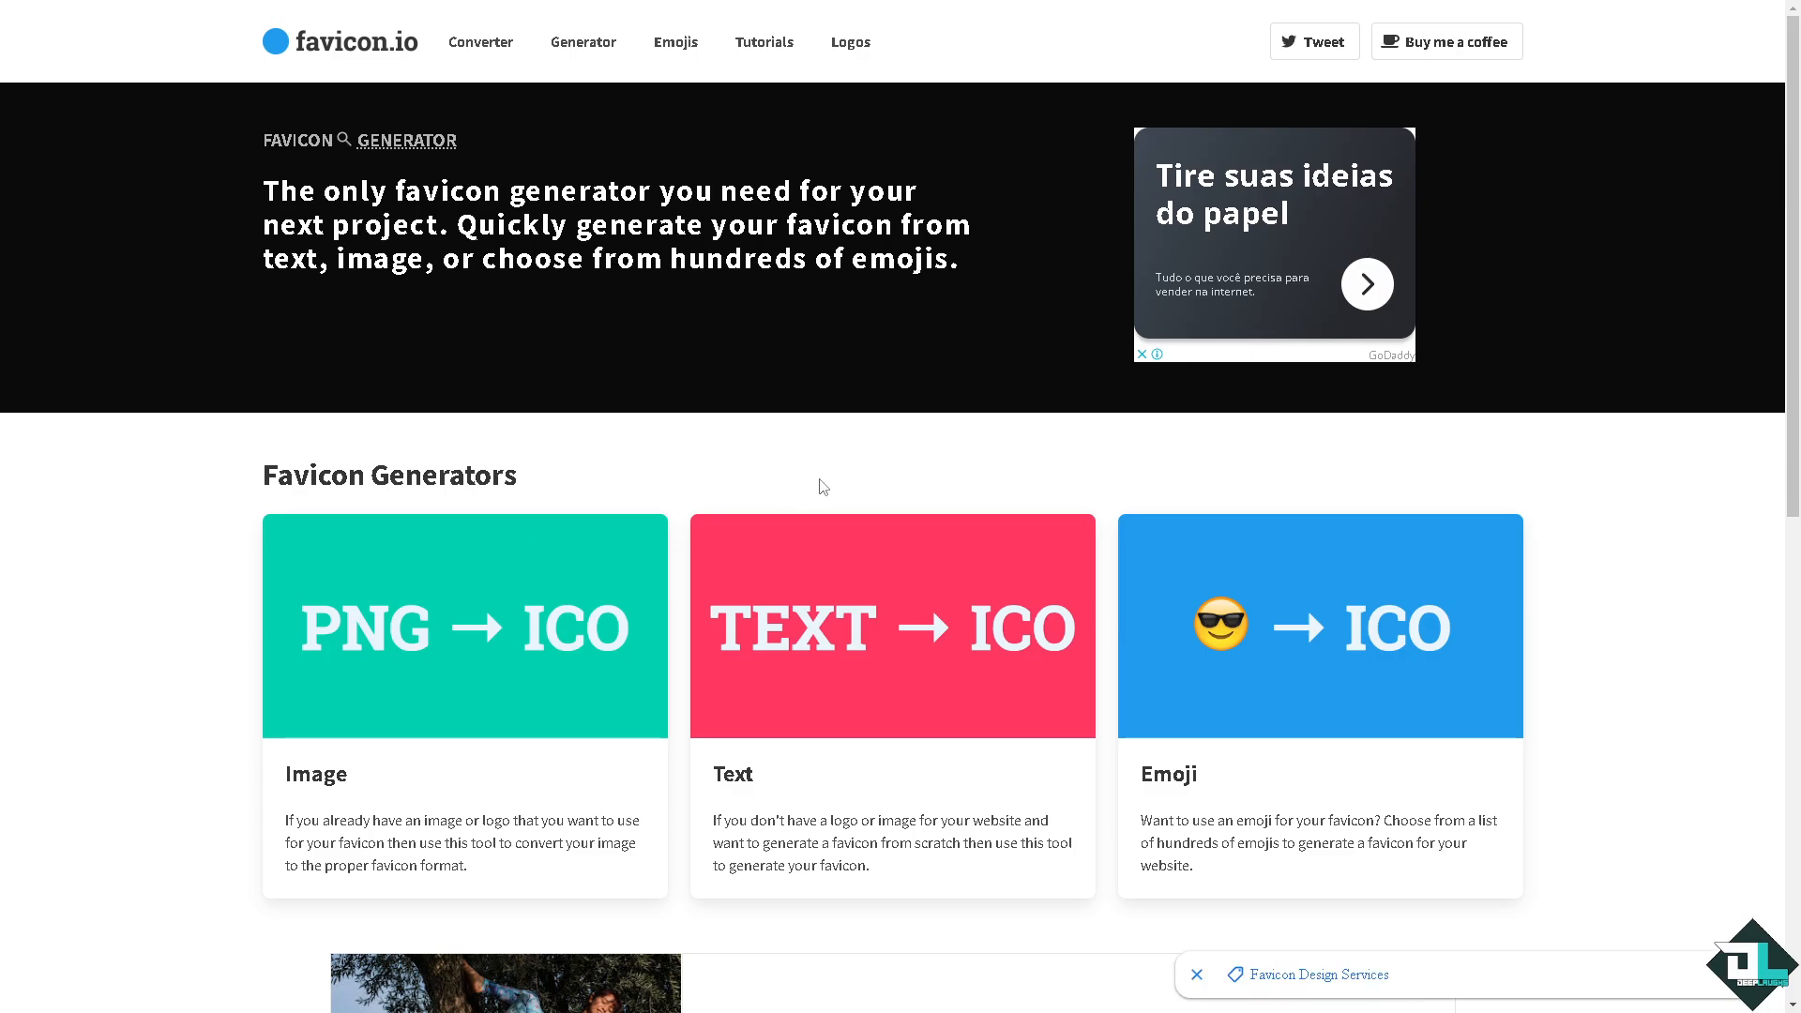
Look over the image, text and emoji favicon generators and the Resources section on the favicon.io home page
{"action": "scroll", "coordinate": [822, 487], "scroll_direction": "down", "scroll_amount": 2}
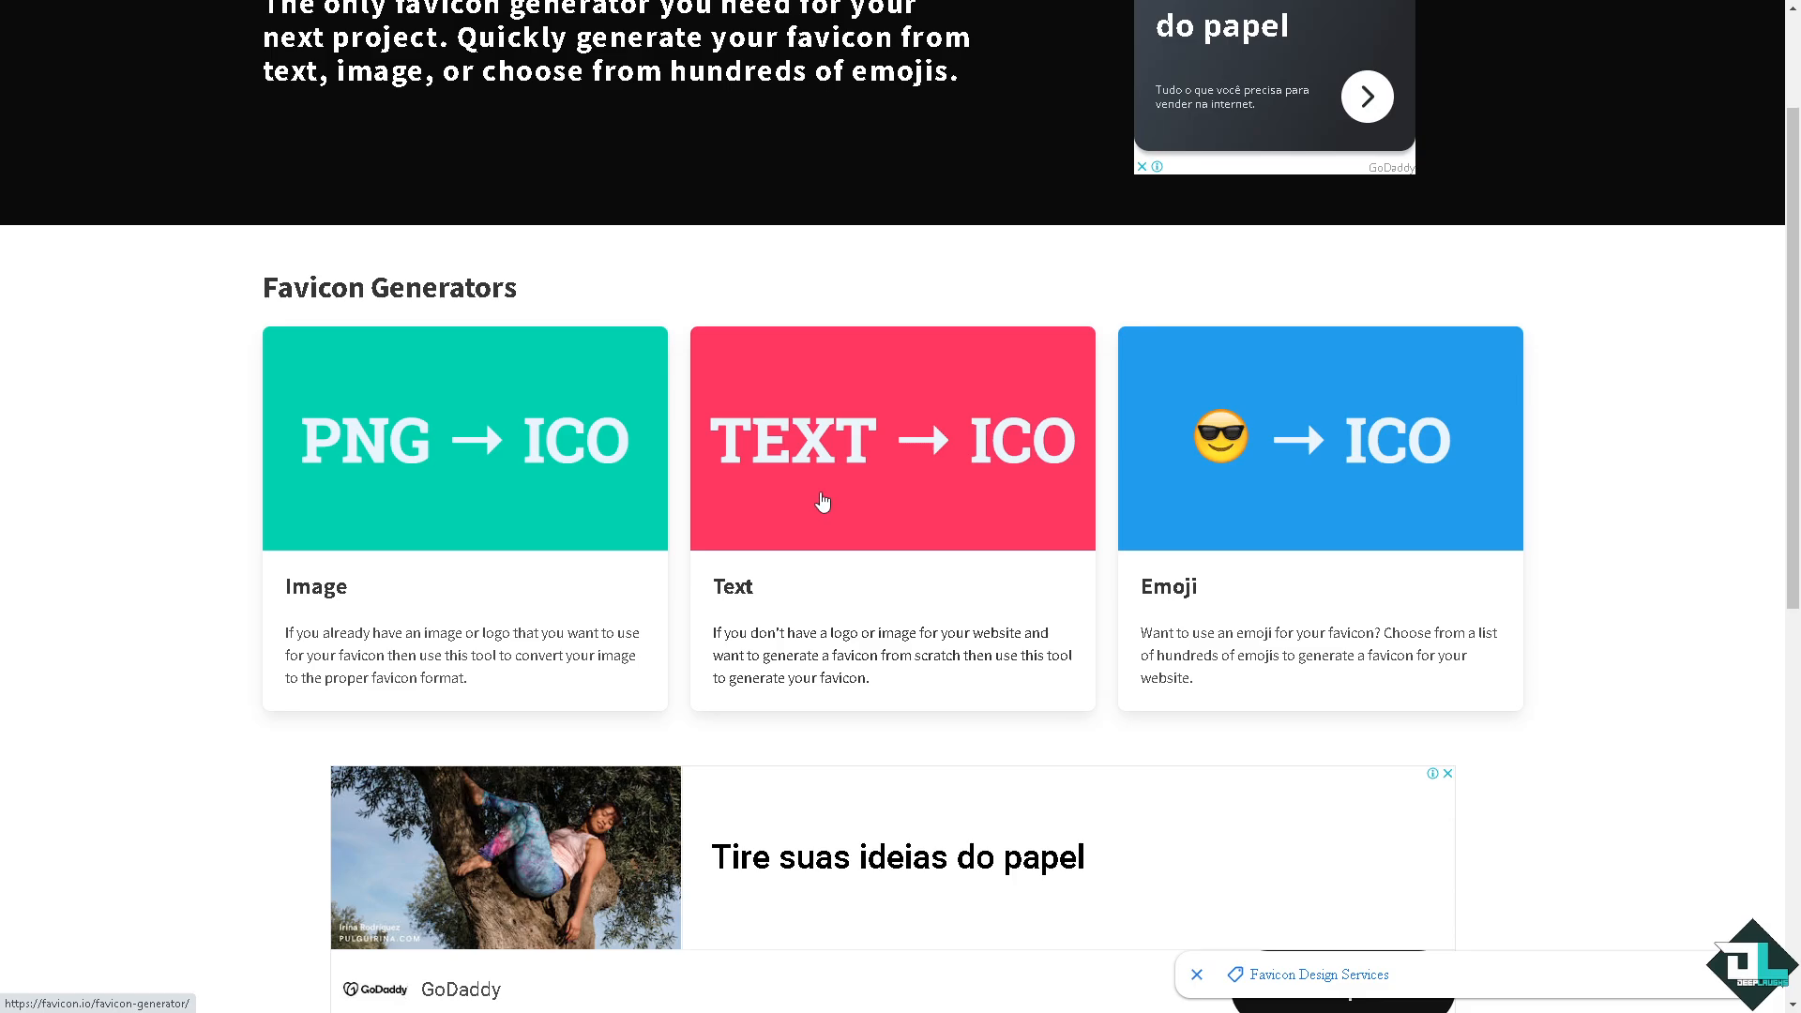
{"action": "scroll", "coordinate": [823, 501], "scroll_direction": "up", "scroll_amount": 2}
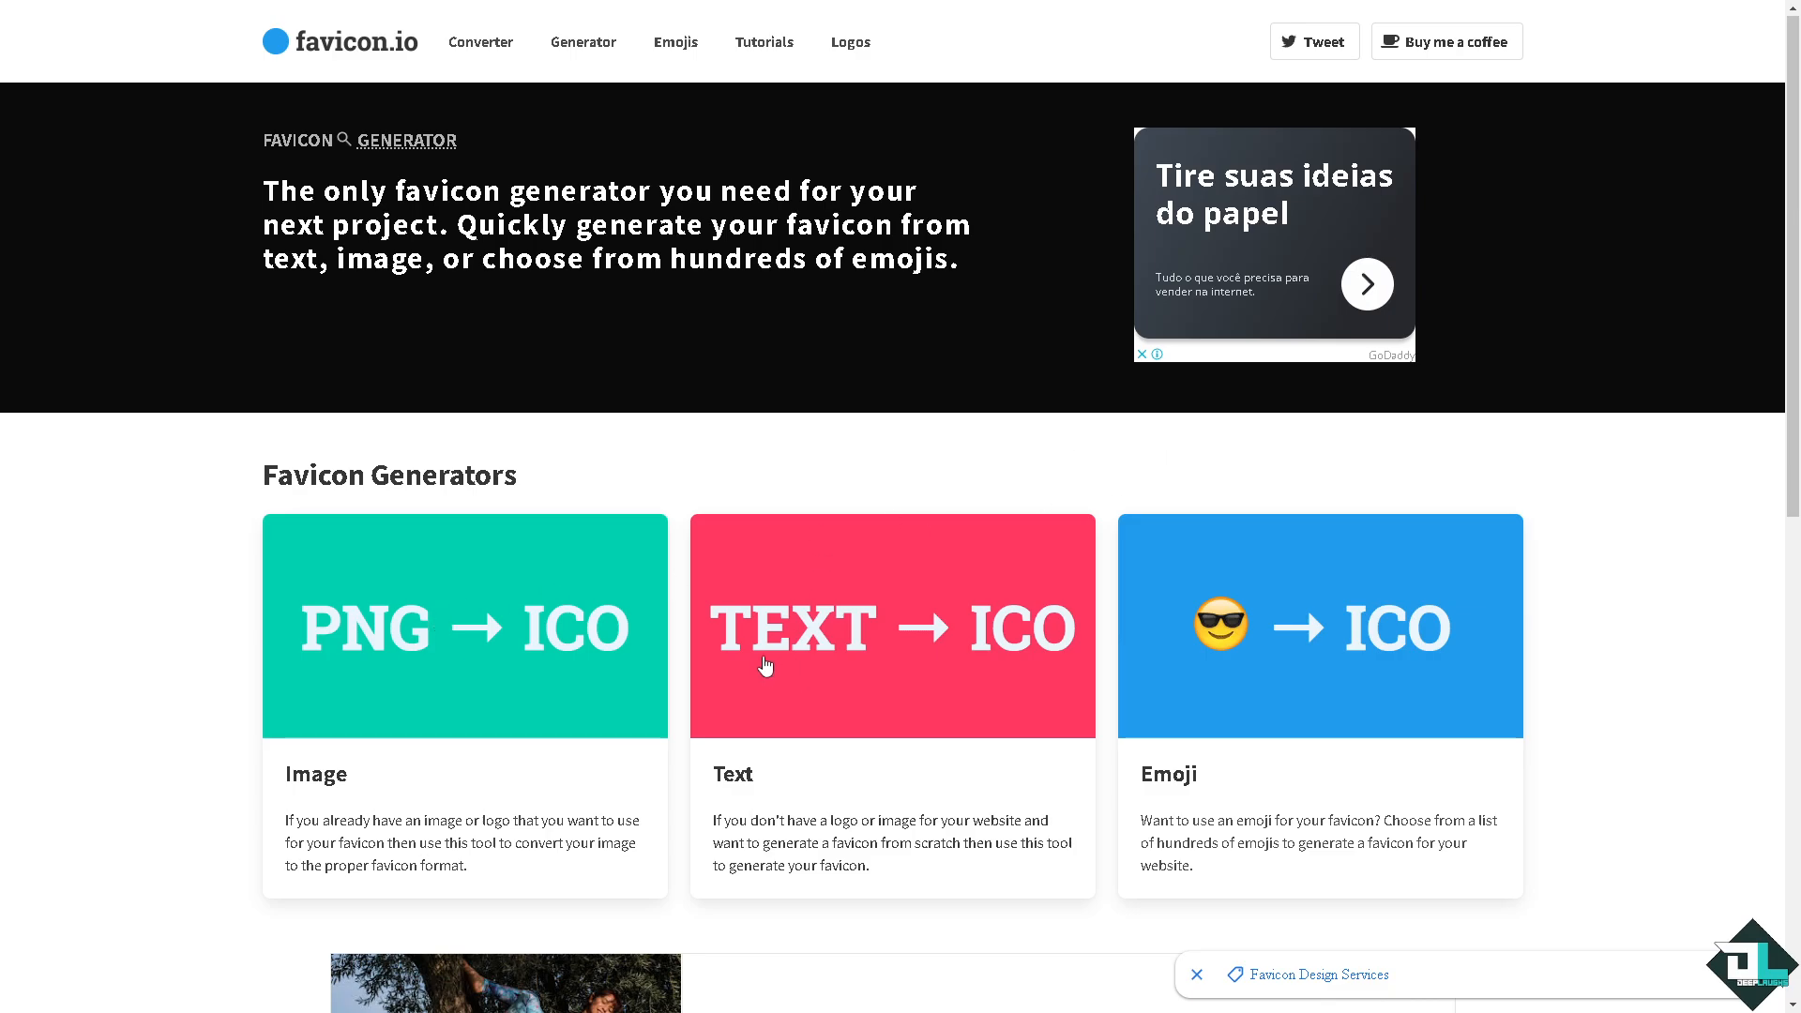
{"action": "scroll", "coordinate": [611, 615], "scroll_direction": "down", "scroll_amount": 7}
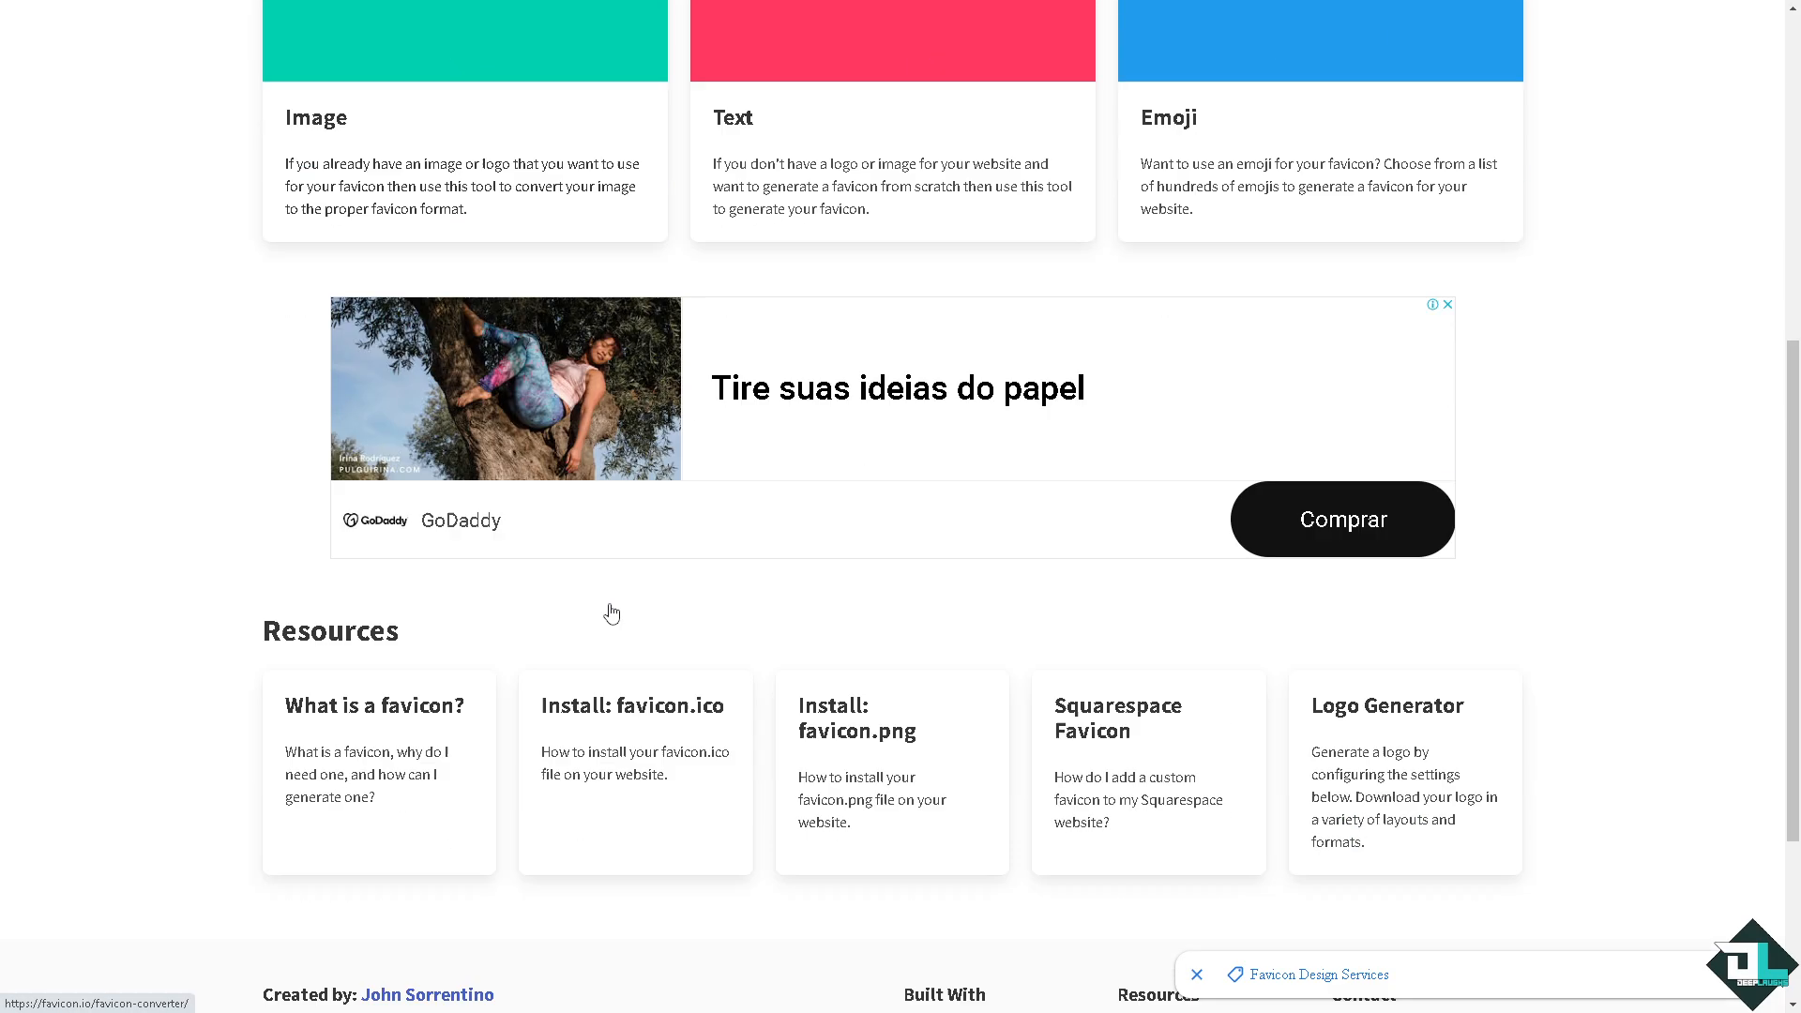
{"action": "scroll", "coordinate": [611, 614], "scroll_direction": "down", "scroll_amount": 2}
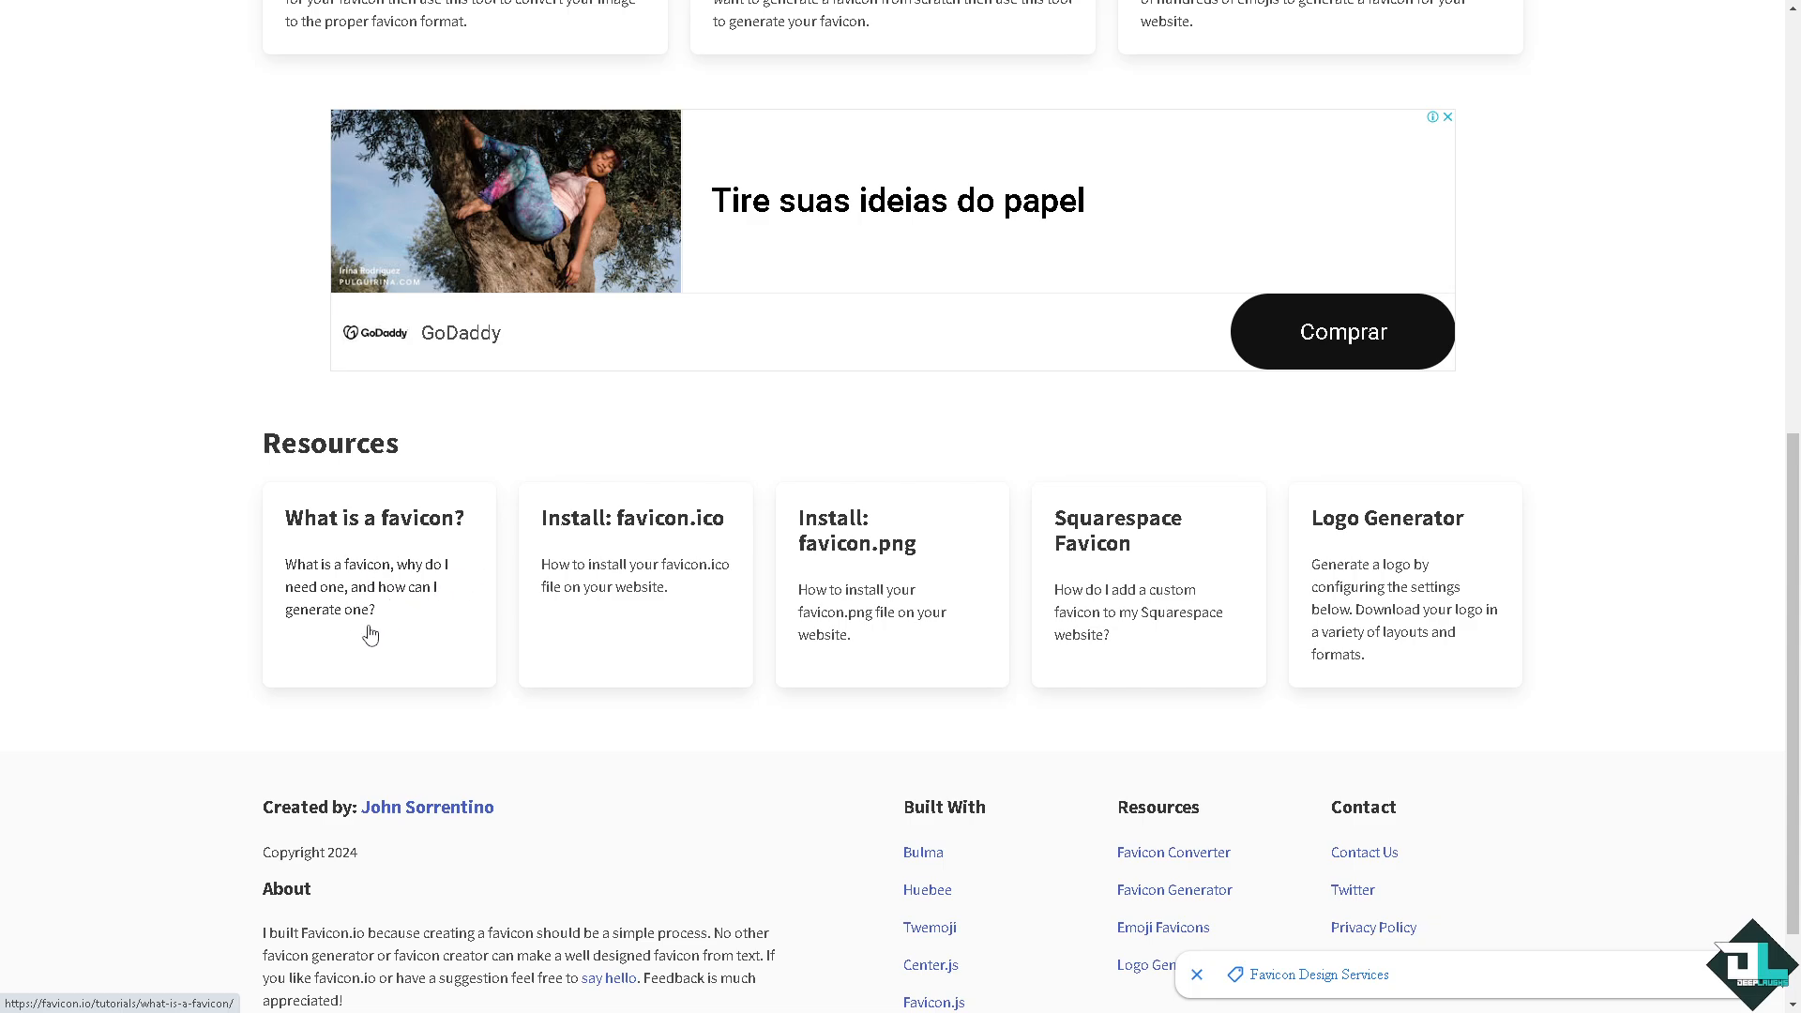
{"action": "scroll", "coordinate": [371, 635], "scroll_direction": "down", "scroll_amount": 1}
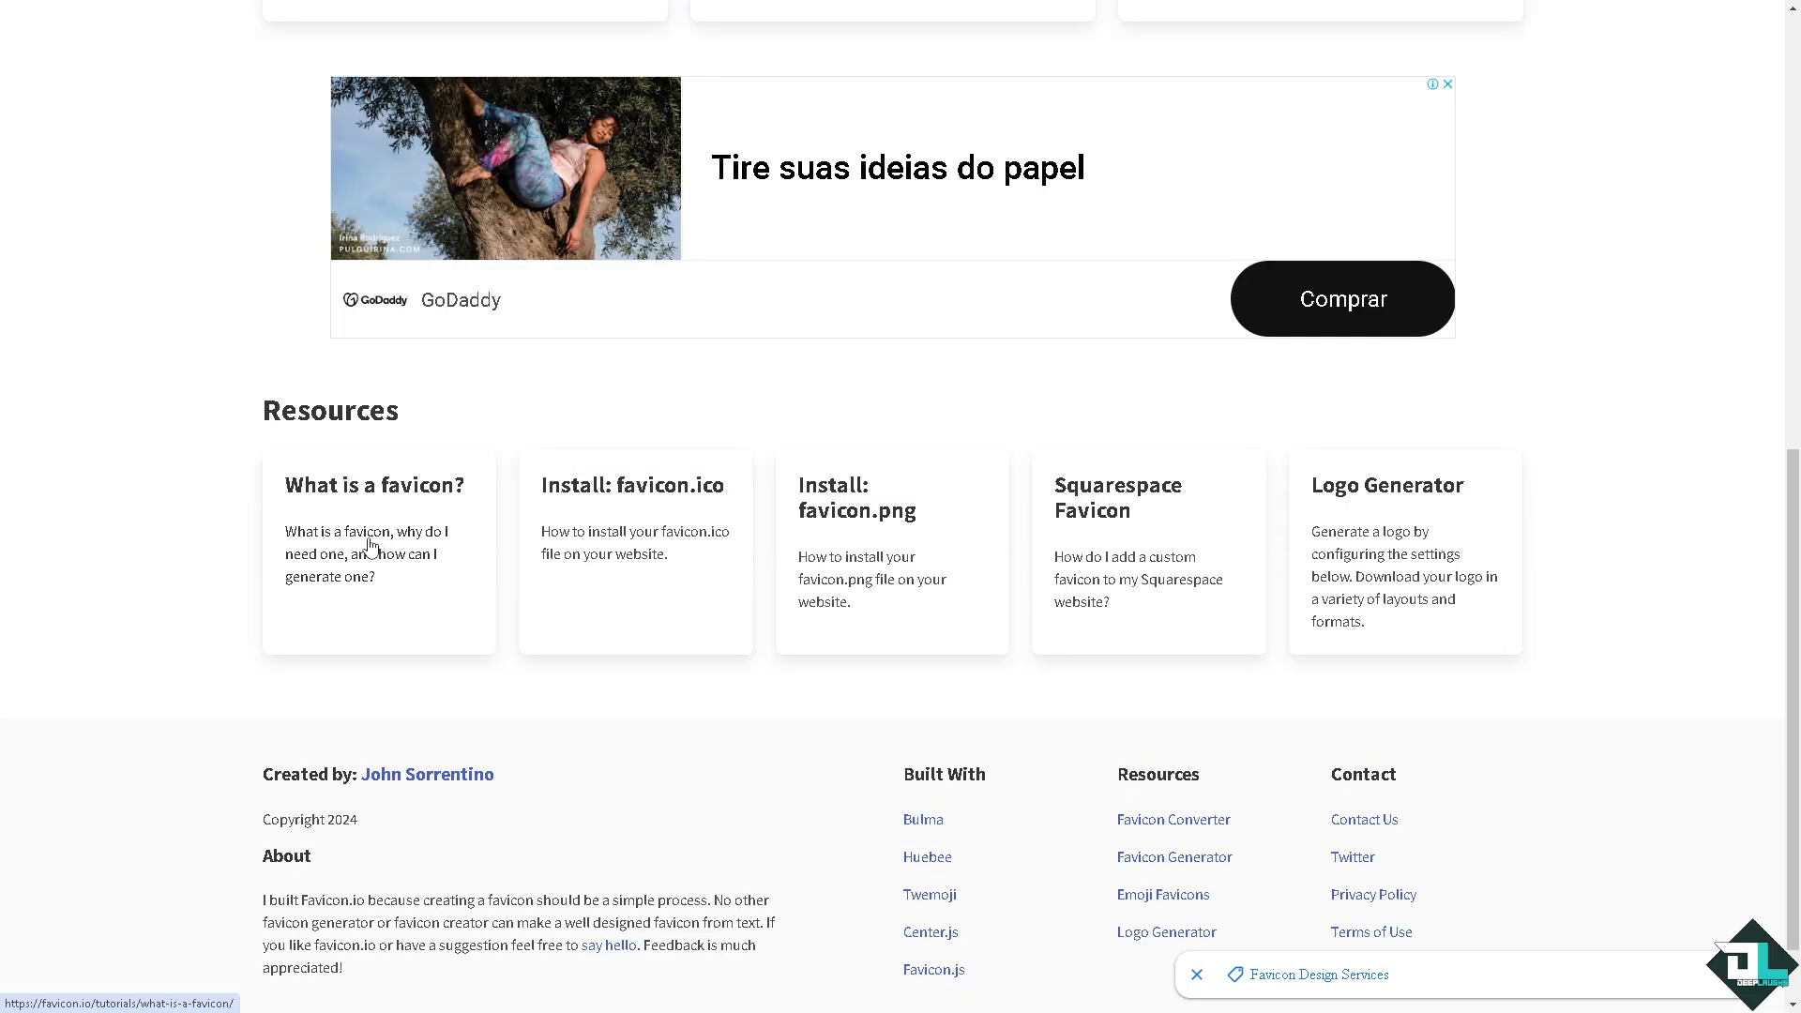
Open the "What is a favicon?" tutorial and read through its sections on favicon uses, file formats, sizes and SEO
{"action": "left_click", "coordinate": [370, 545]}
{"action": "left_click", "coordinate": [938, 573]}
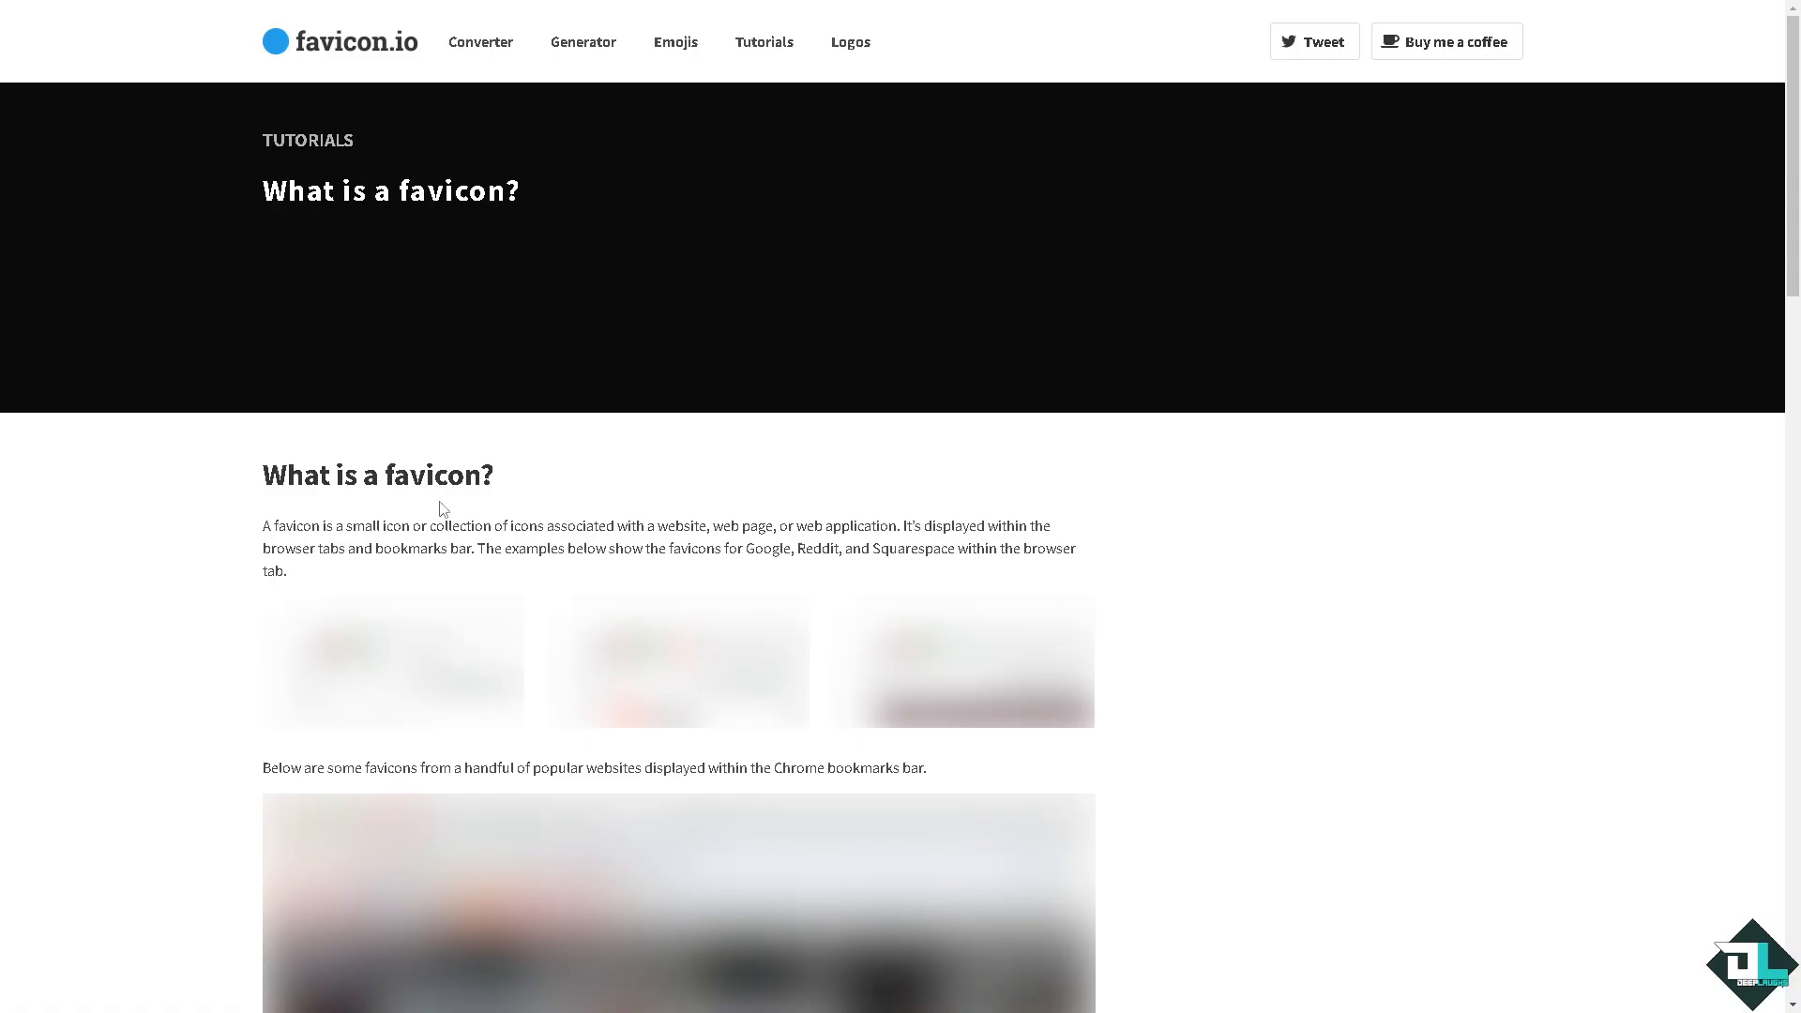
{"action": "scroll", "coordinate": [474, 525], "scroll_direction": "down", "scroll_amount": 2}
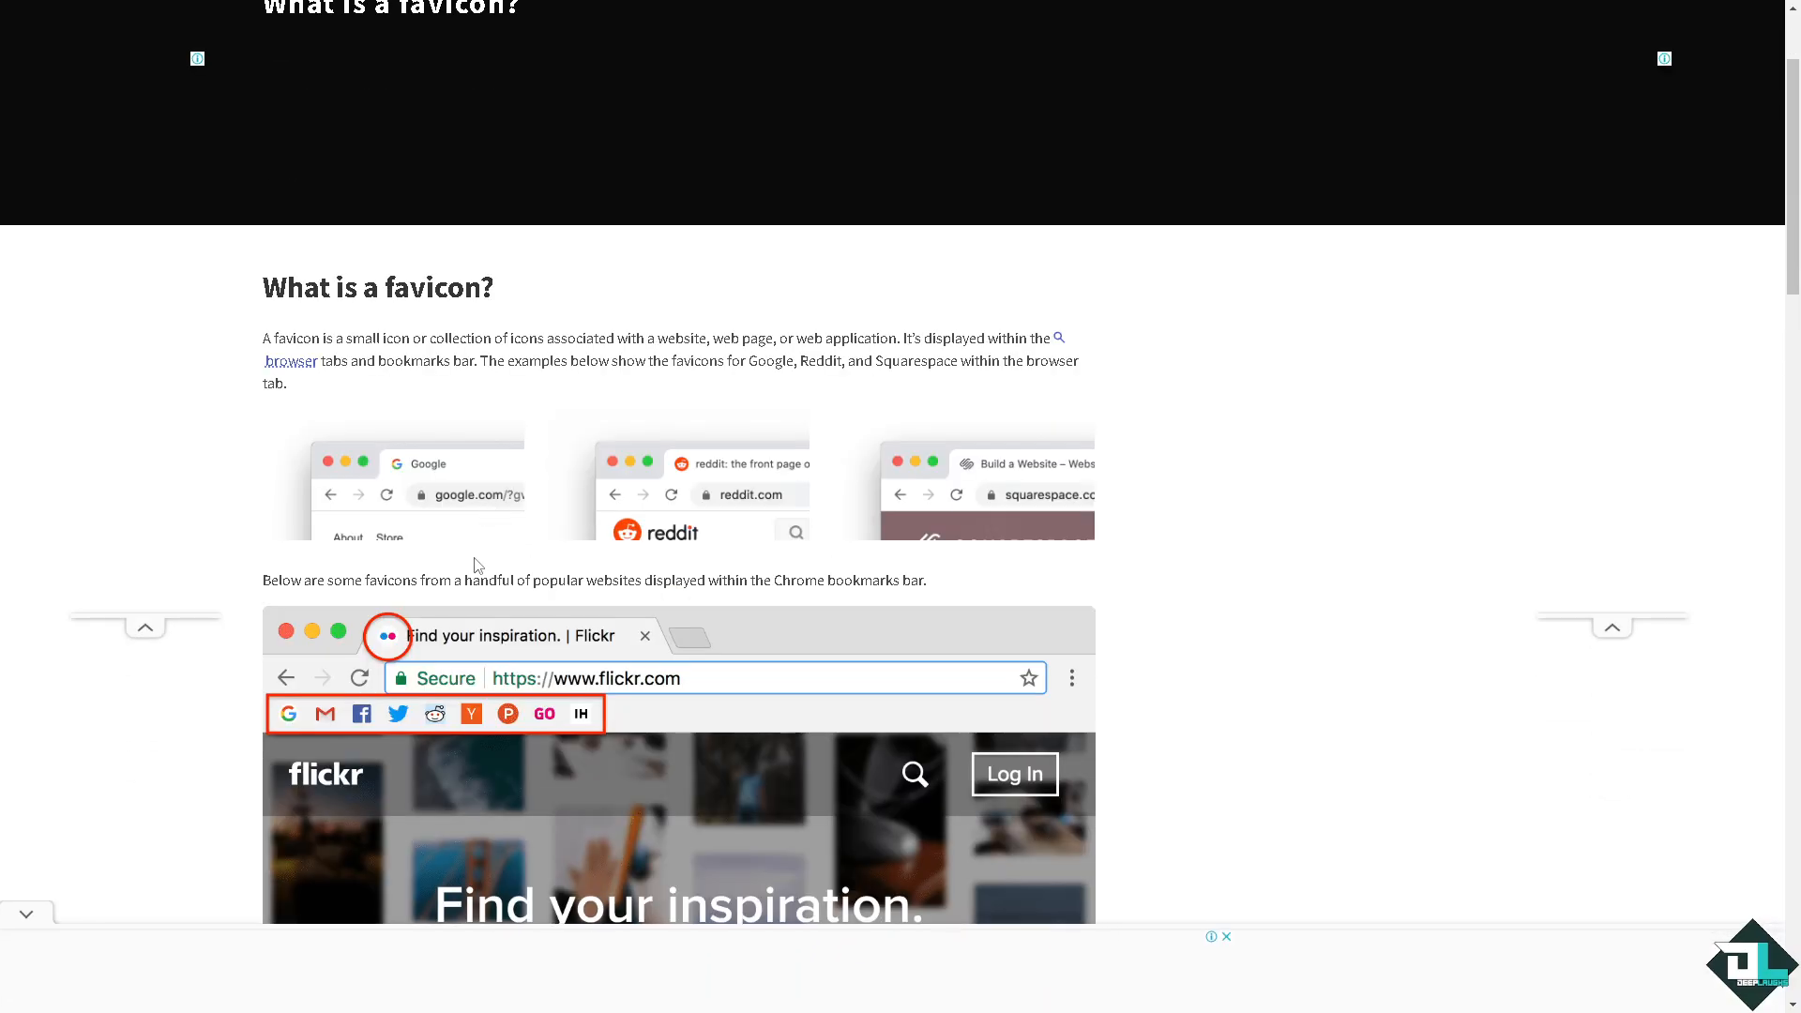
{"action": "scroll", "coordinate": [441, 582], "scroll_direction": "down", "scroll_amount": 5}
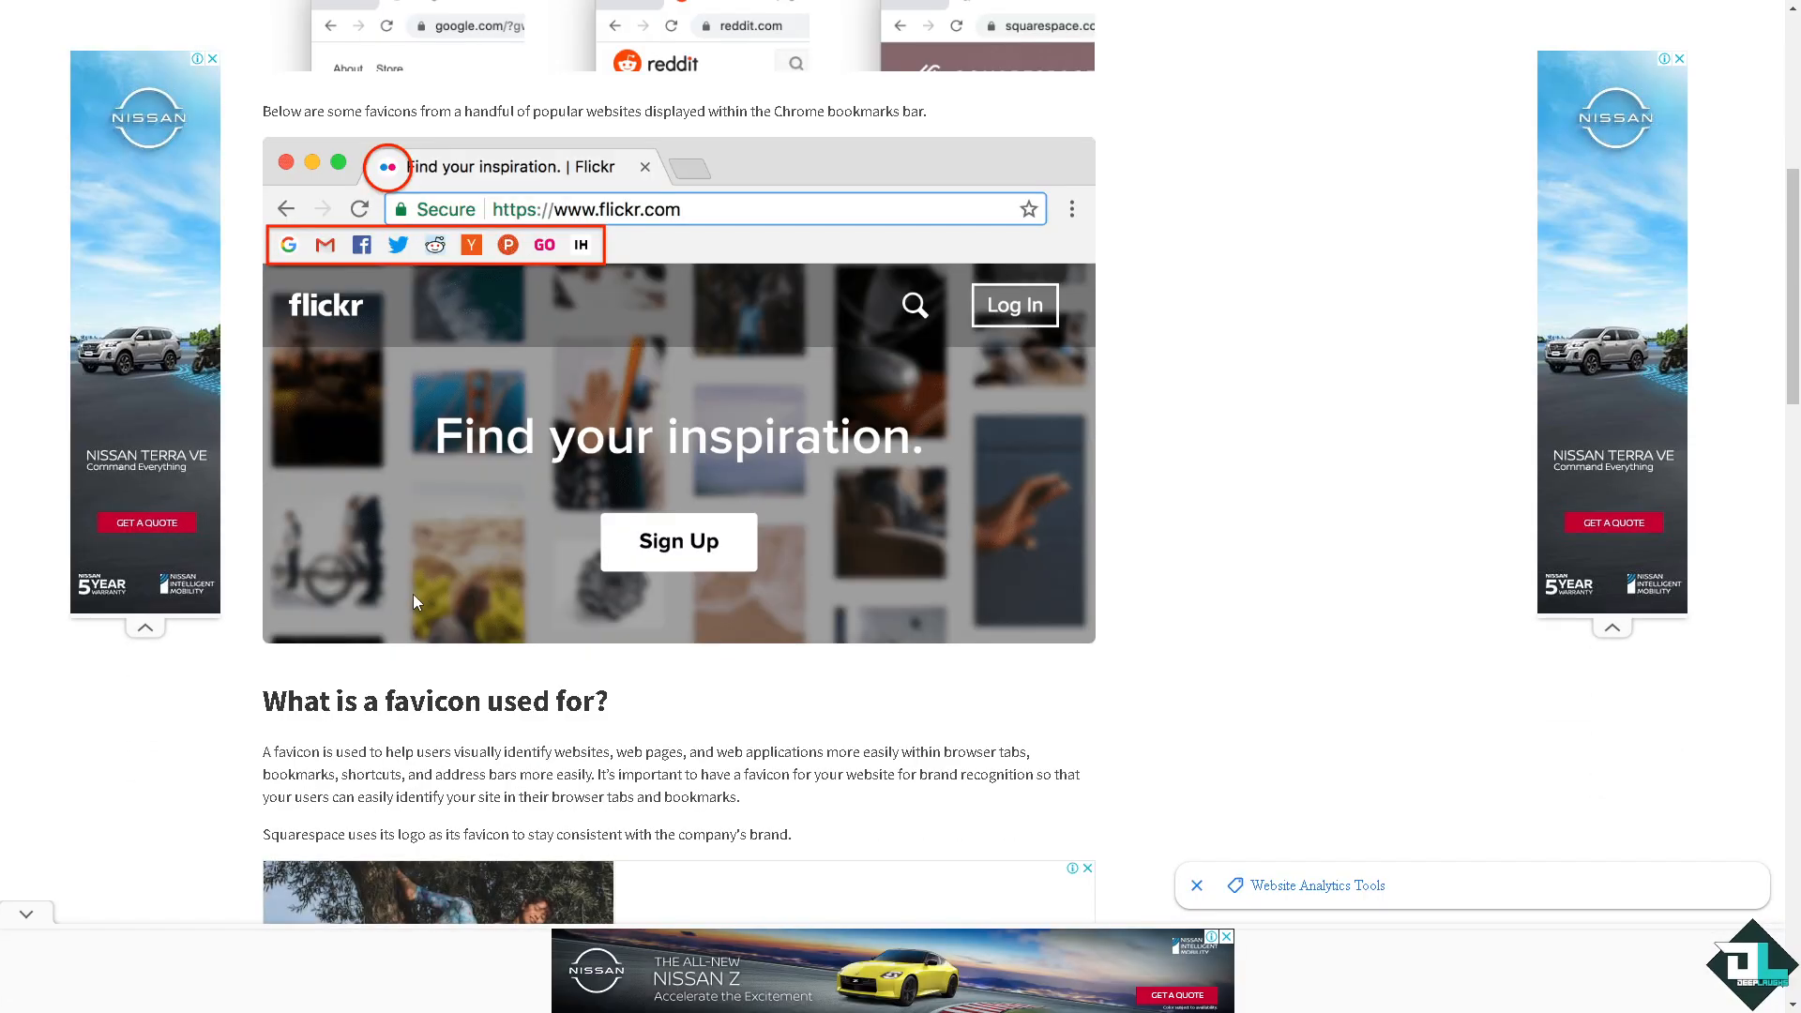
{"action": "scroll", "coordinate": [413, 600], "scroll_direction": "down", "scroll_amount": 2}
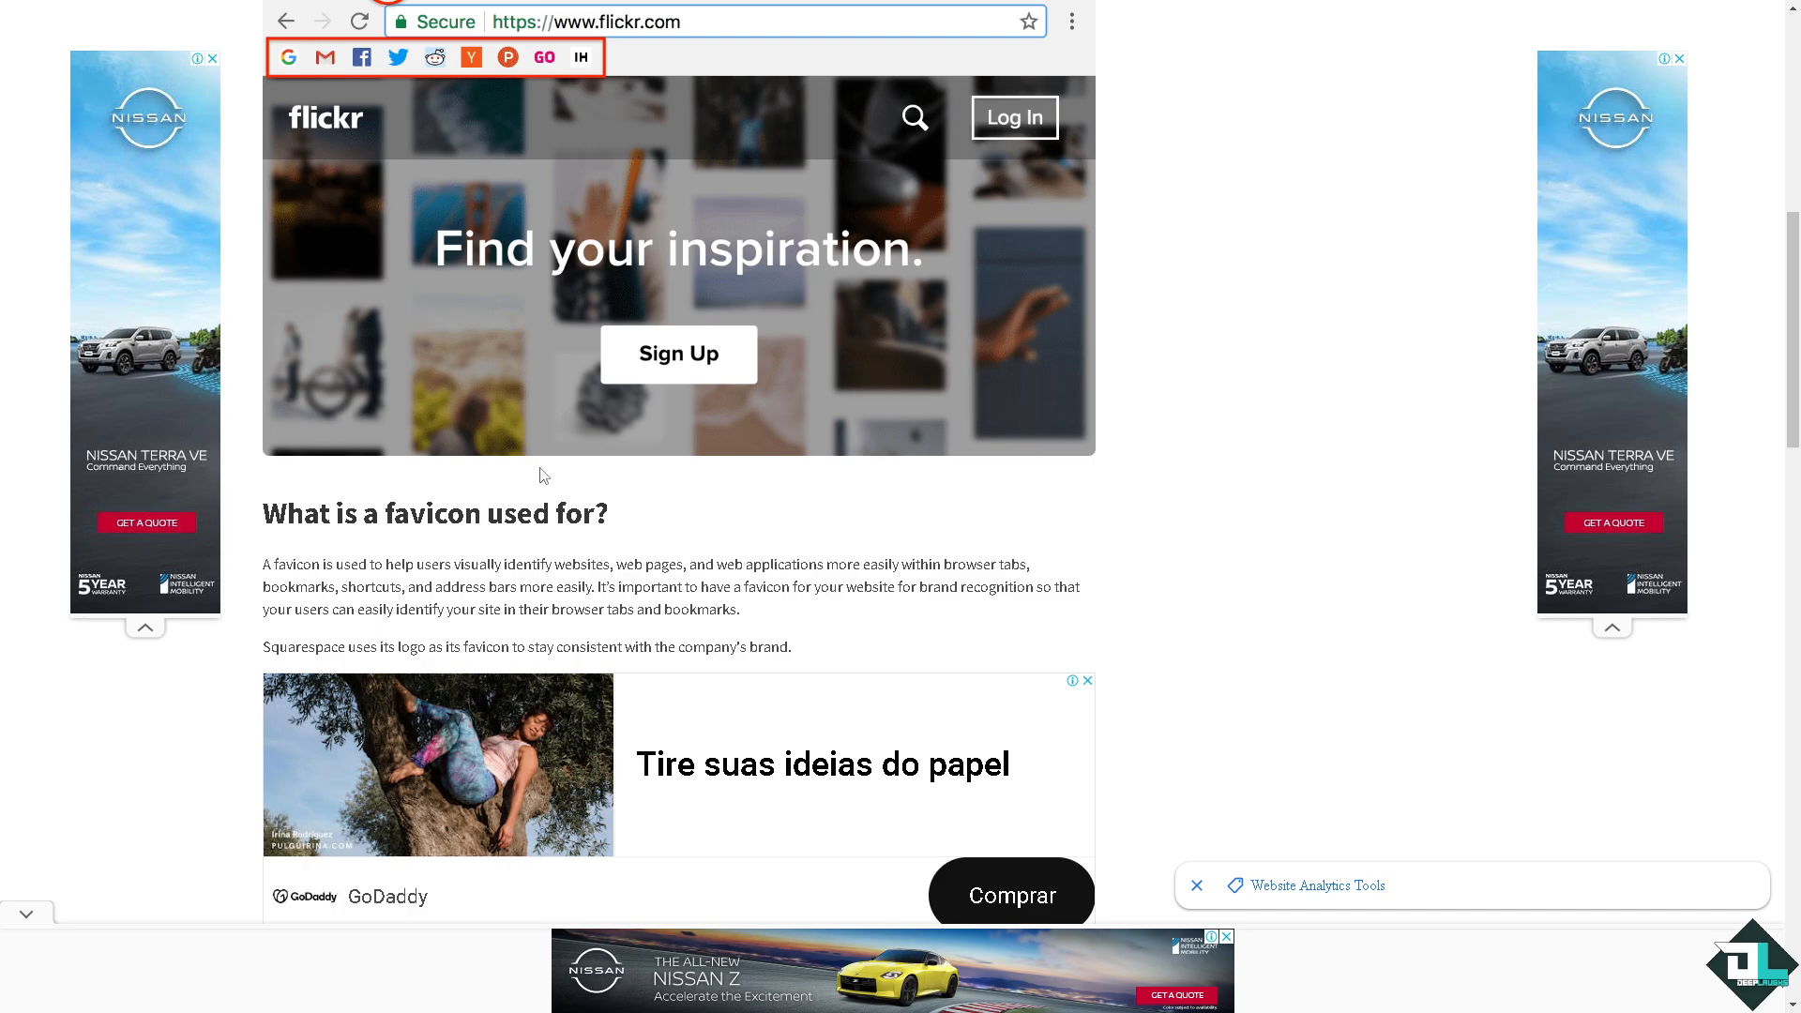
{"action": "scroll", "coordinate": [806, 549], "scroll_direction": "down", "scroll_amount": 2}
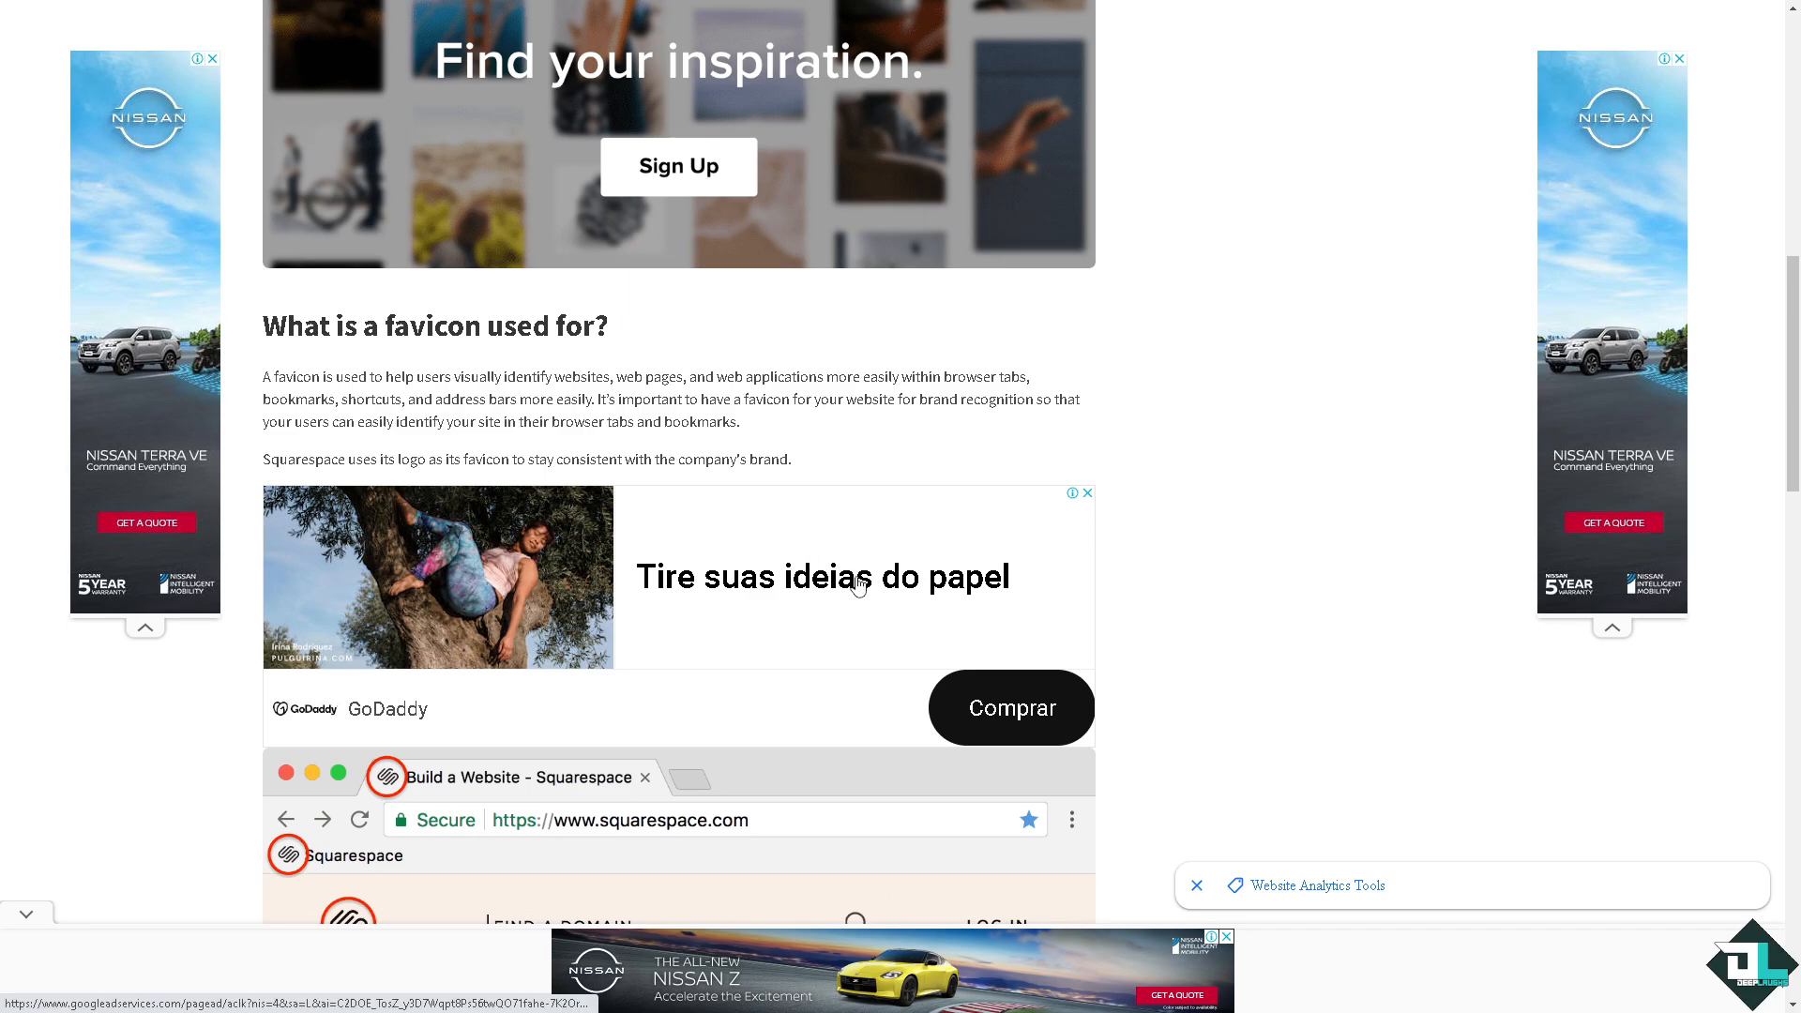
{"action": "scroll", "coordinate": [857, 583], "scroll_direction": "down", "scroll_amount": 8}
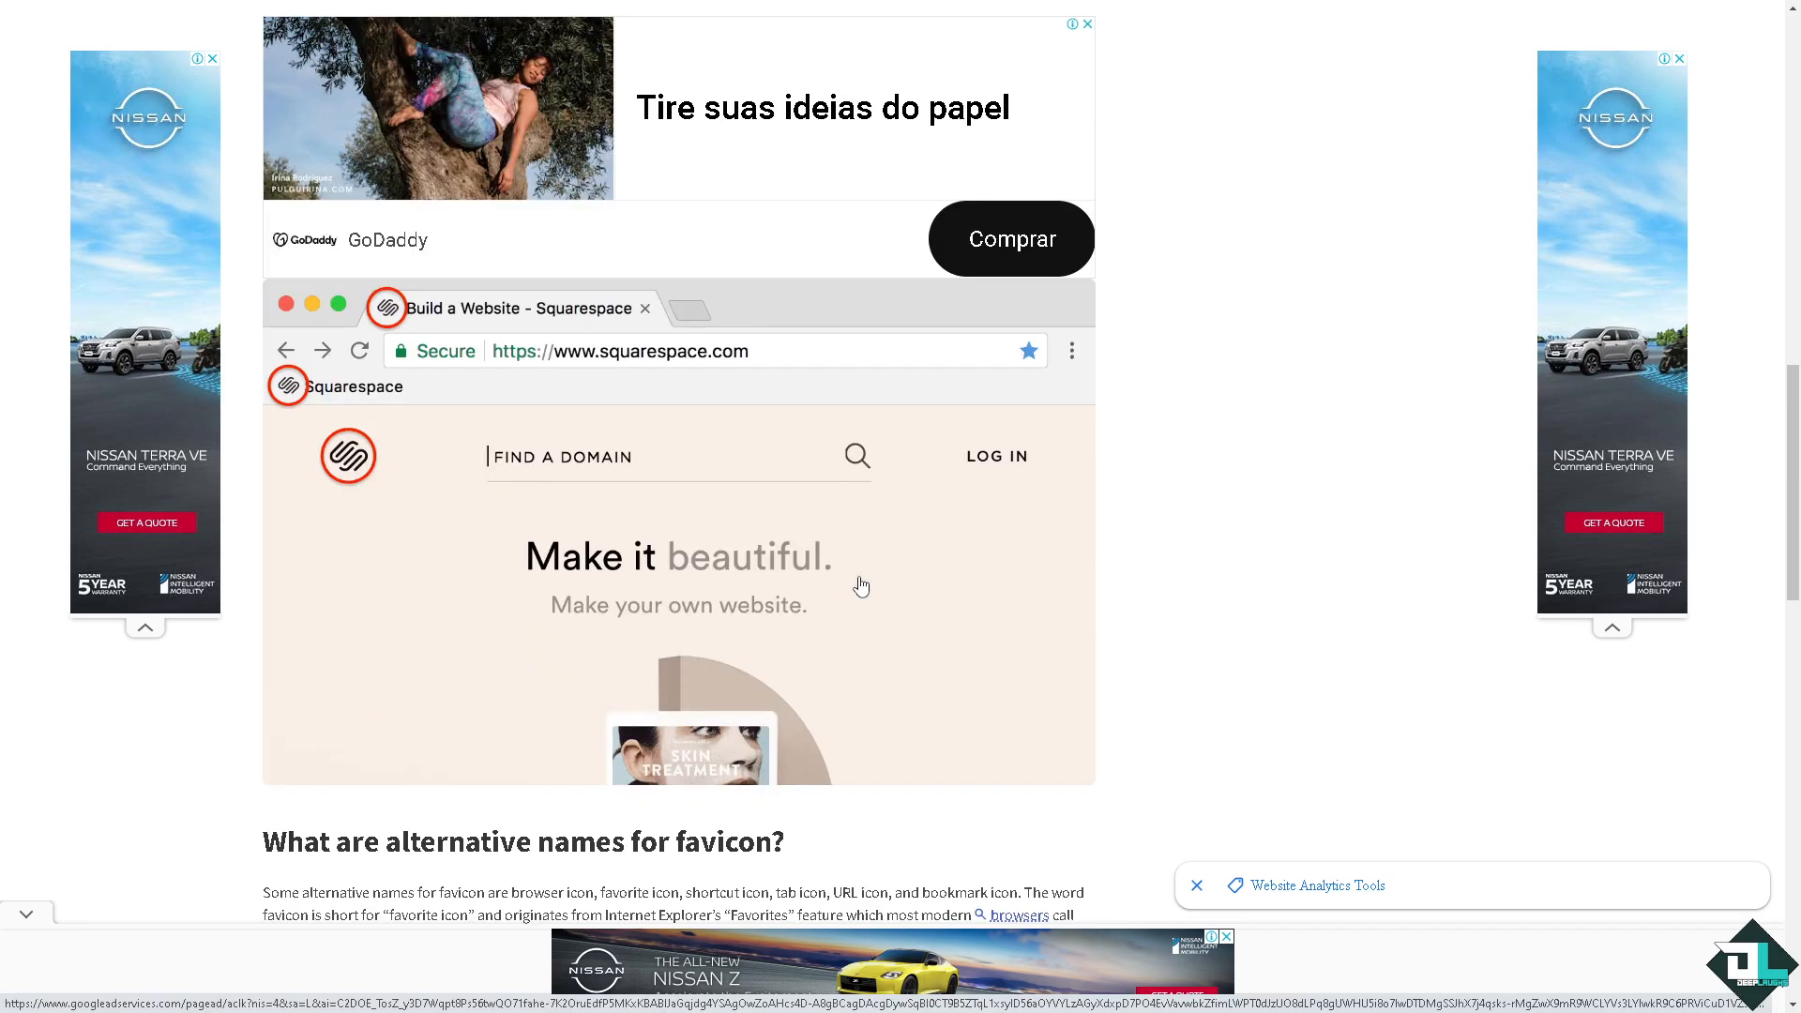
{"action": "scroll", "coordinate": [1070, 680], "scroll_direction": "down", "scroll_amount": 7}
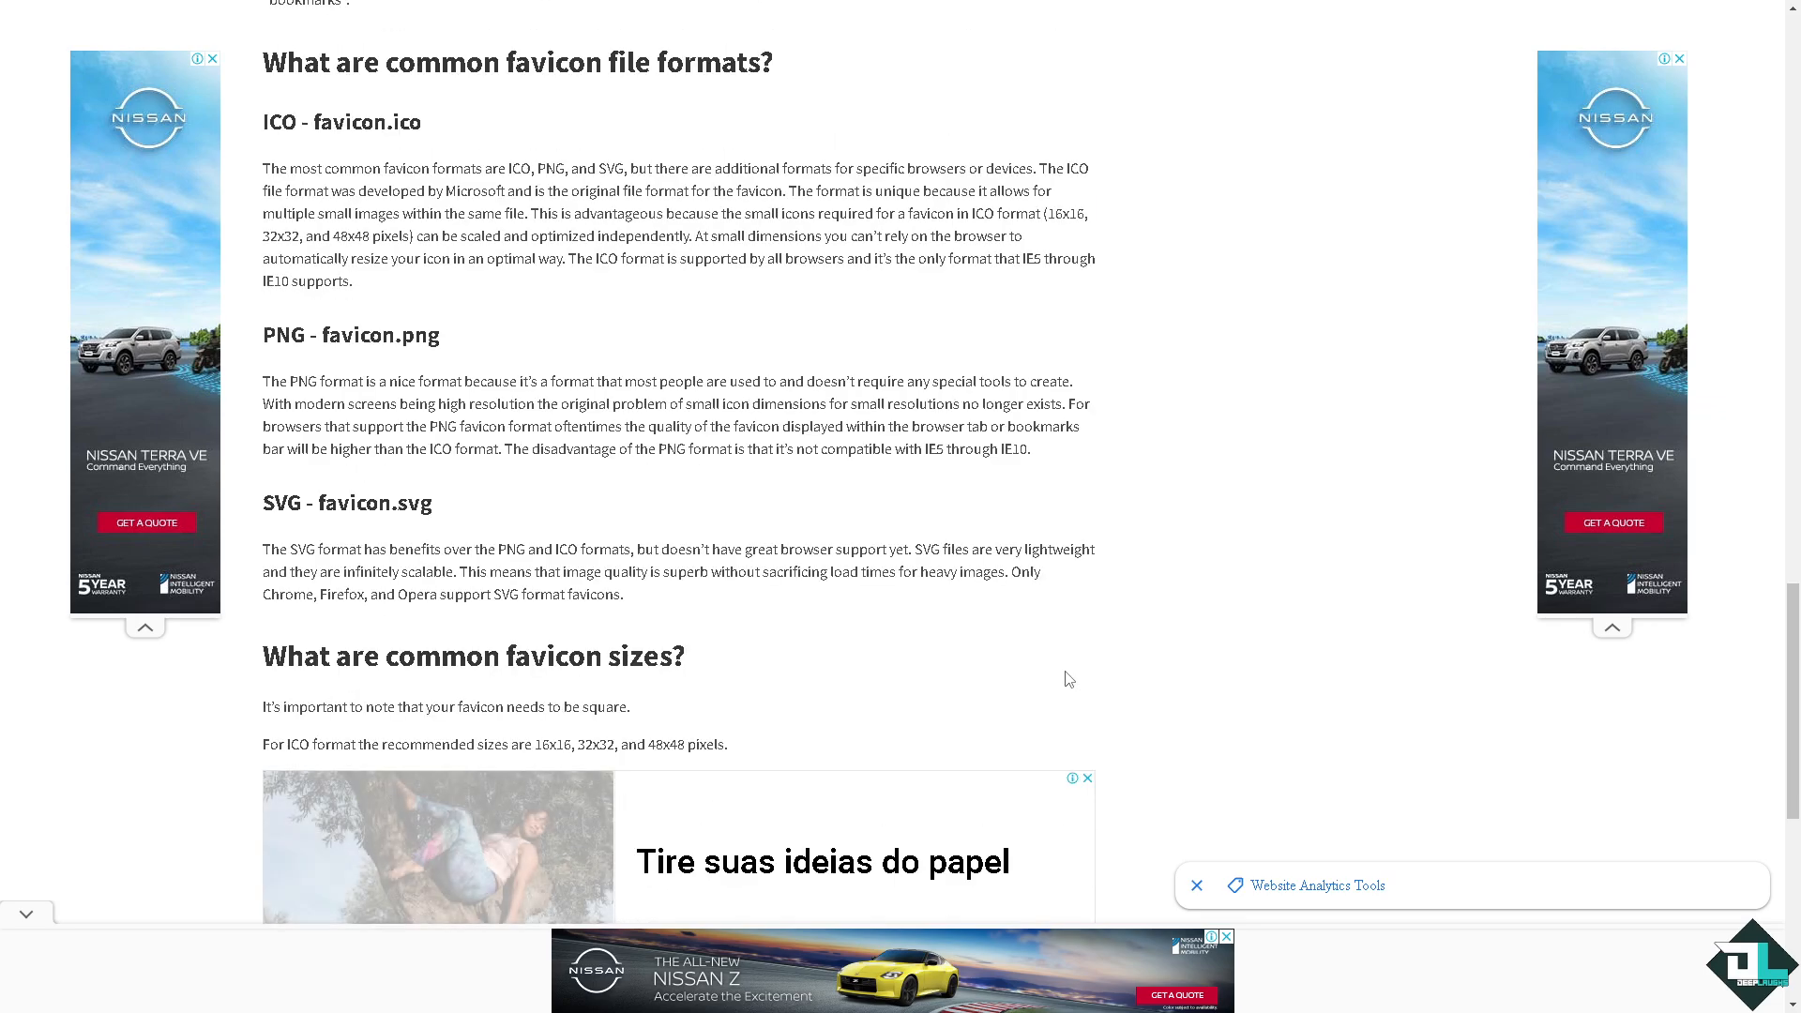
{"action": "scroll", "coordinate": [1070, 675], "scroll_direction": "down", "scroll_amount": 8}
{"action": "scroll", "coordinate": [967, 642], "scroll_direction": "up", "scroll_amount": 10}
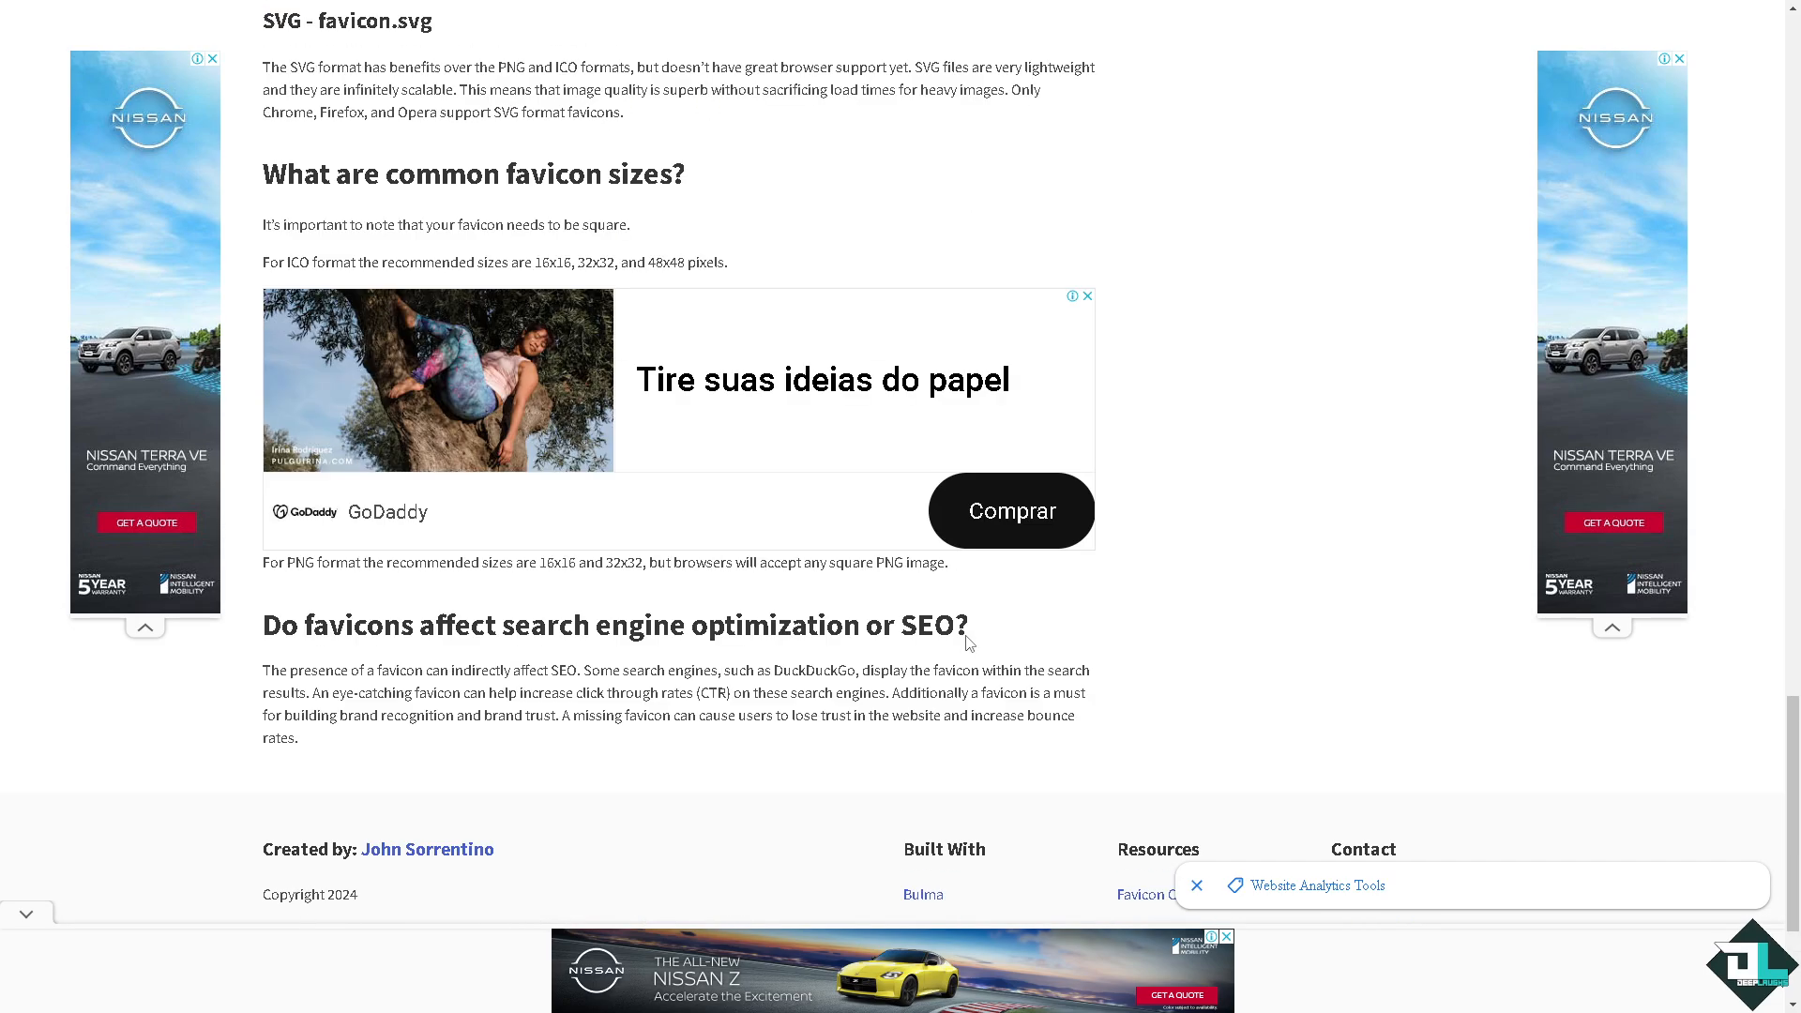